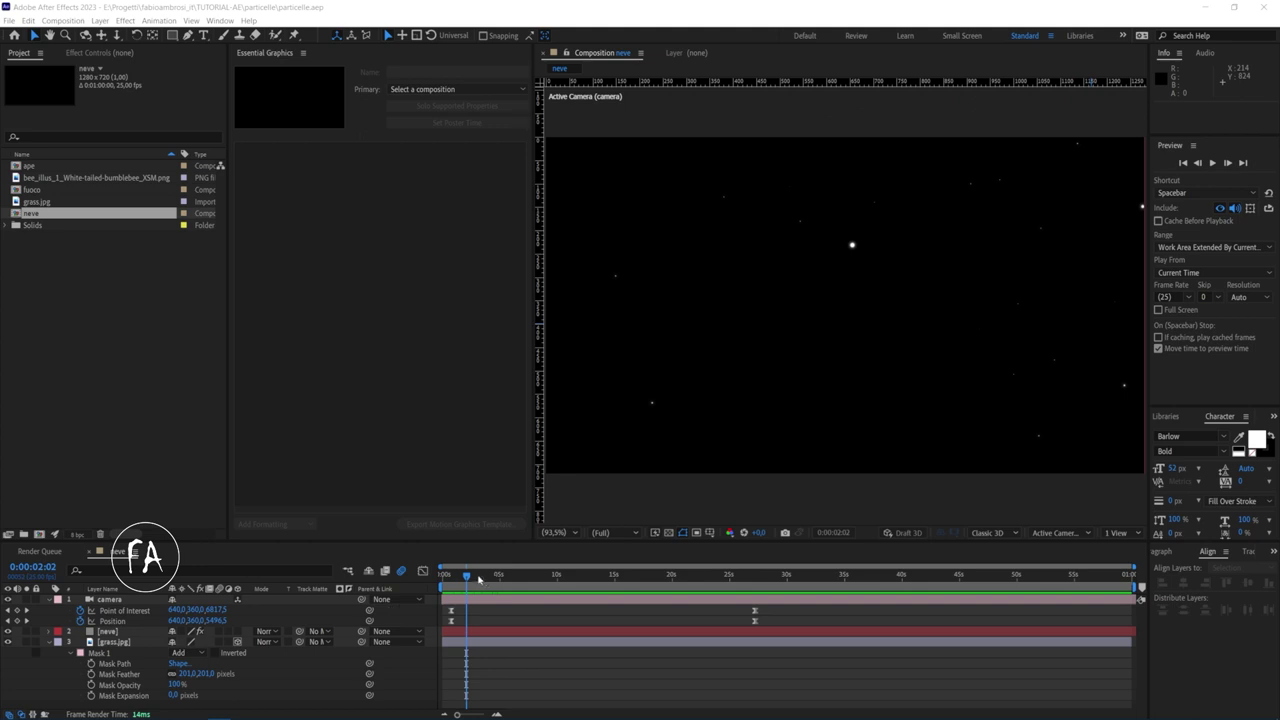
Preview the finished snowfall, stop it, and start a new composition from the Project panel
key(space)
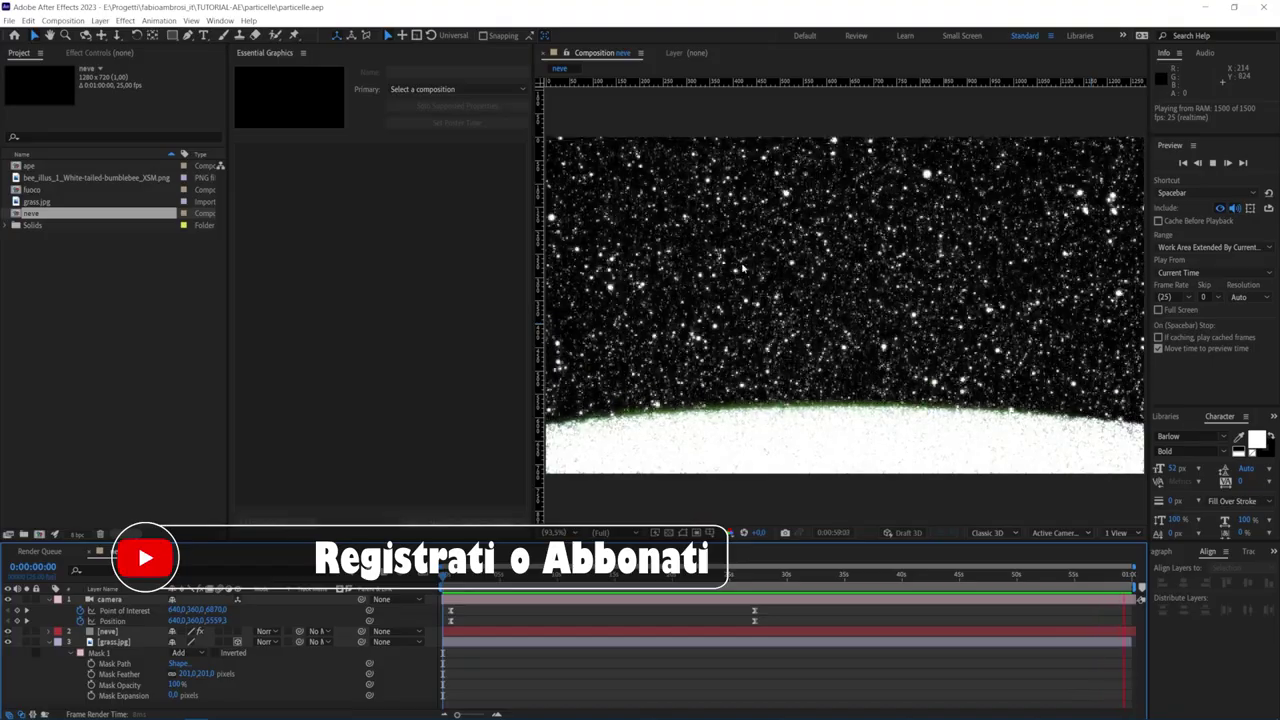
key(space)
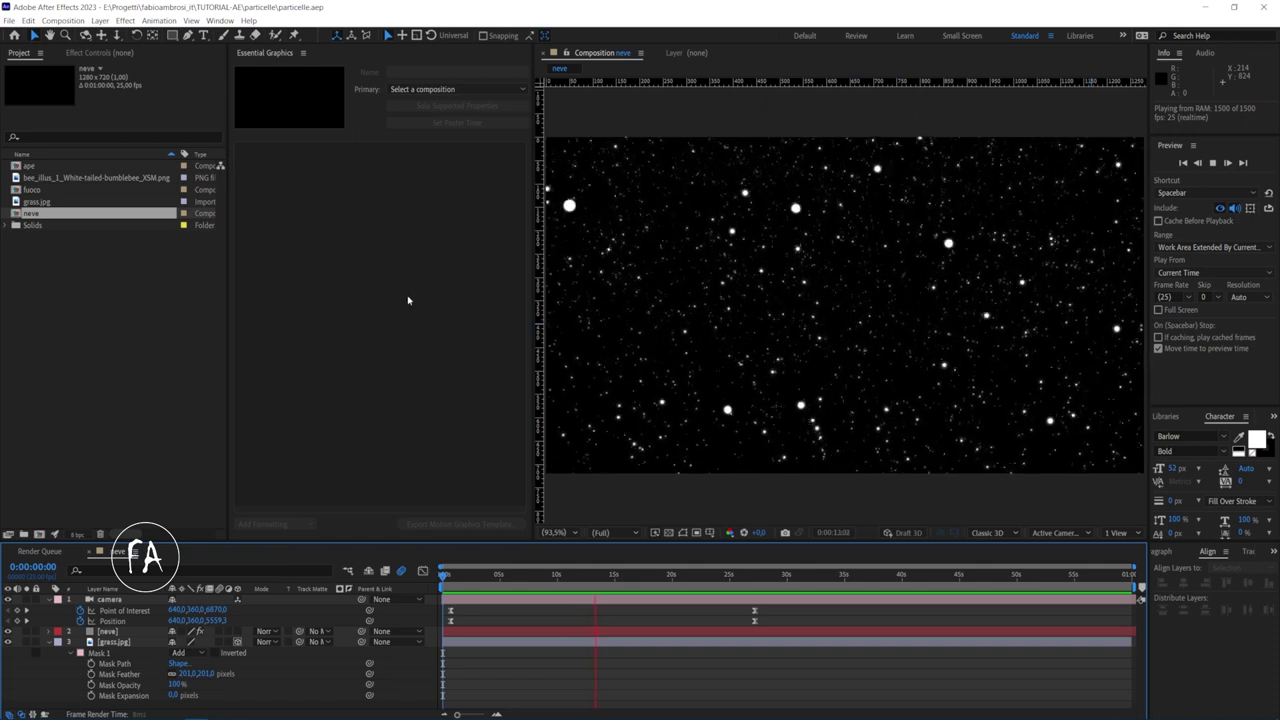
key(h)
click(171, 271)
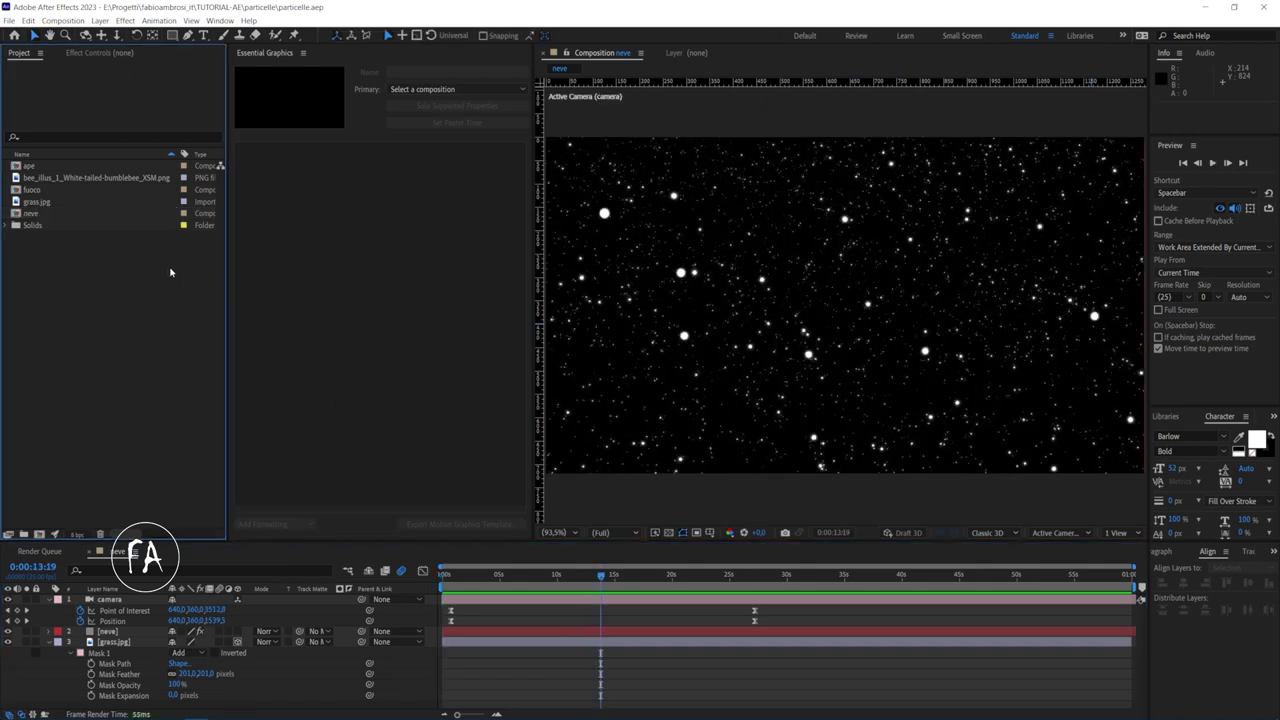
key(ctrl+n)
Replace the default composition name with 'nevicata'
key(BackSpace)
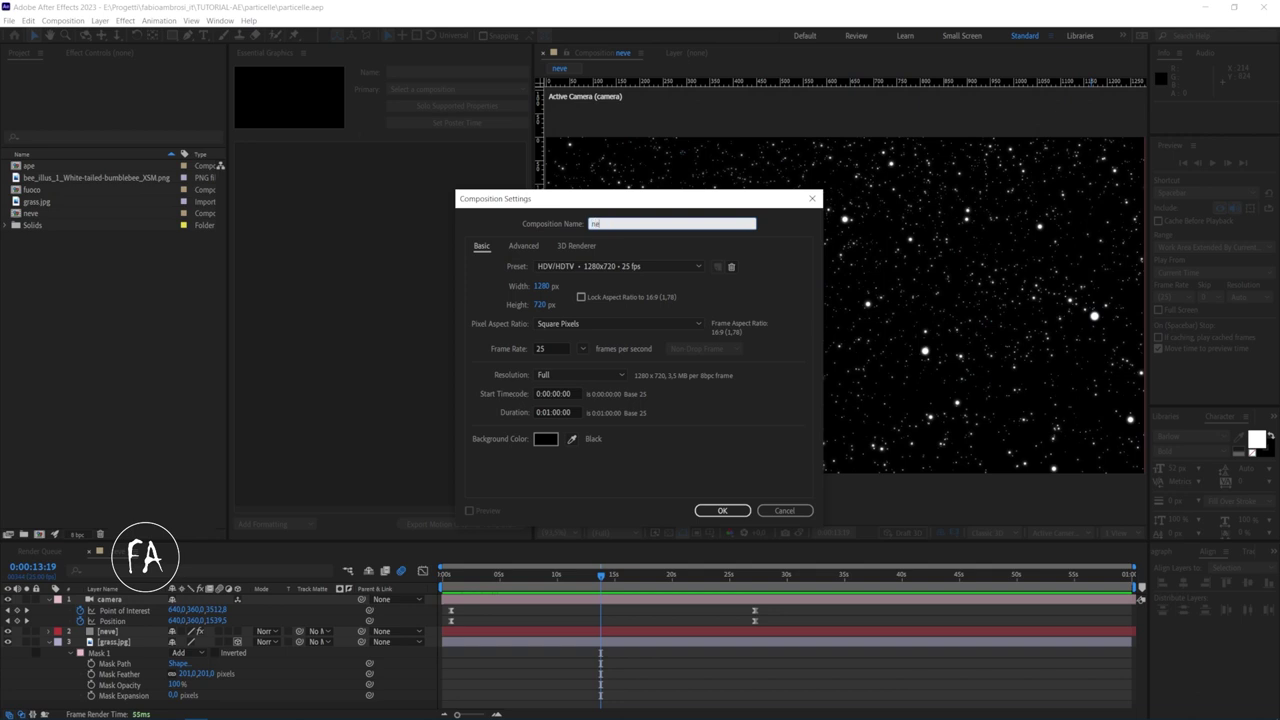
text(nevica)
Confirm the 1280x720 nevicata composition and add a grey full-frame solid named 'neve'
click(731, 516)
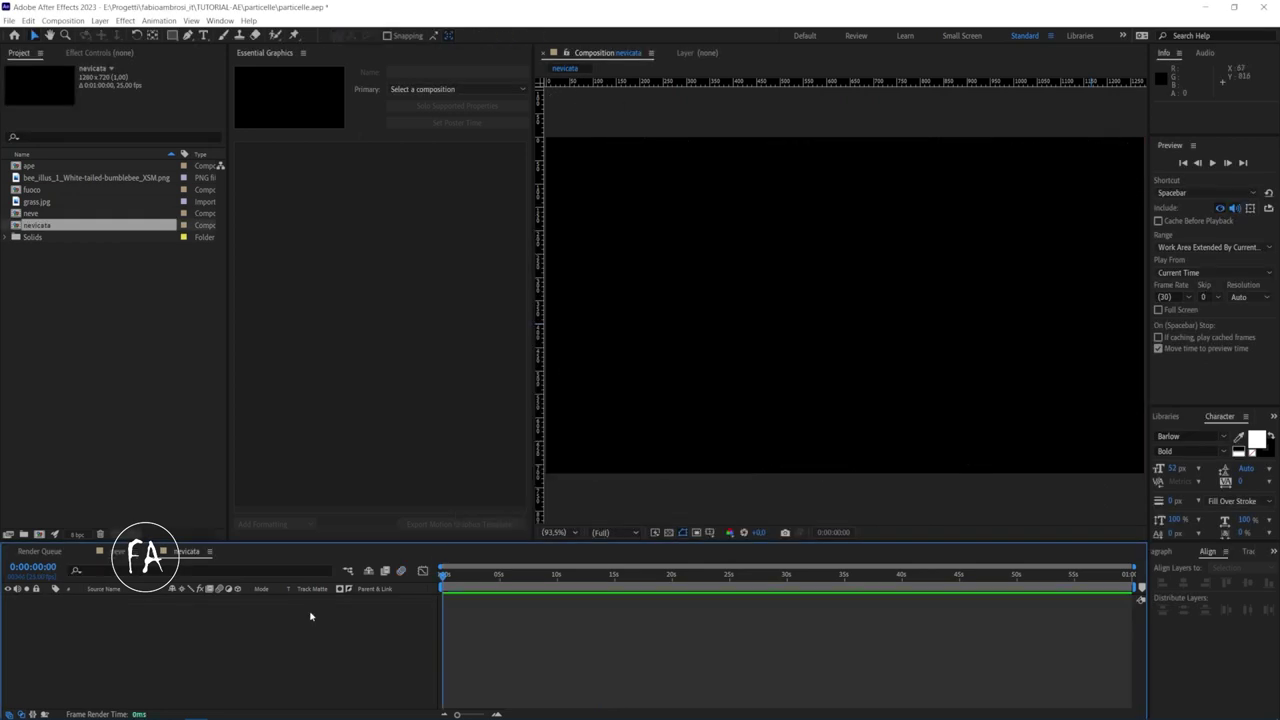
right_click(304, 614)
mouse_move(363, 492)
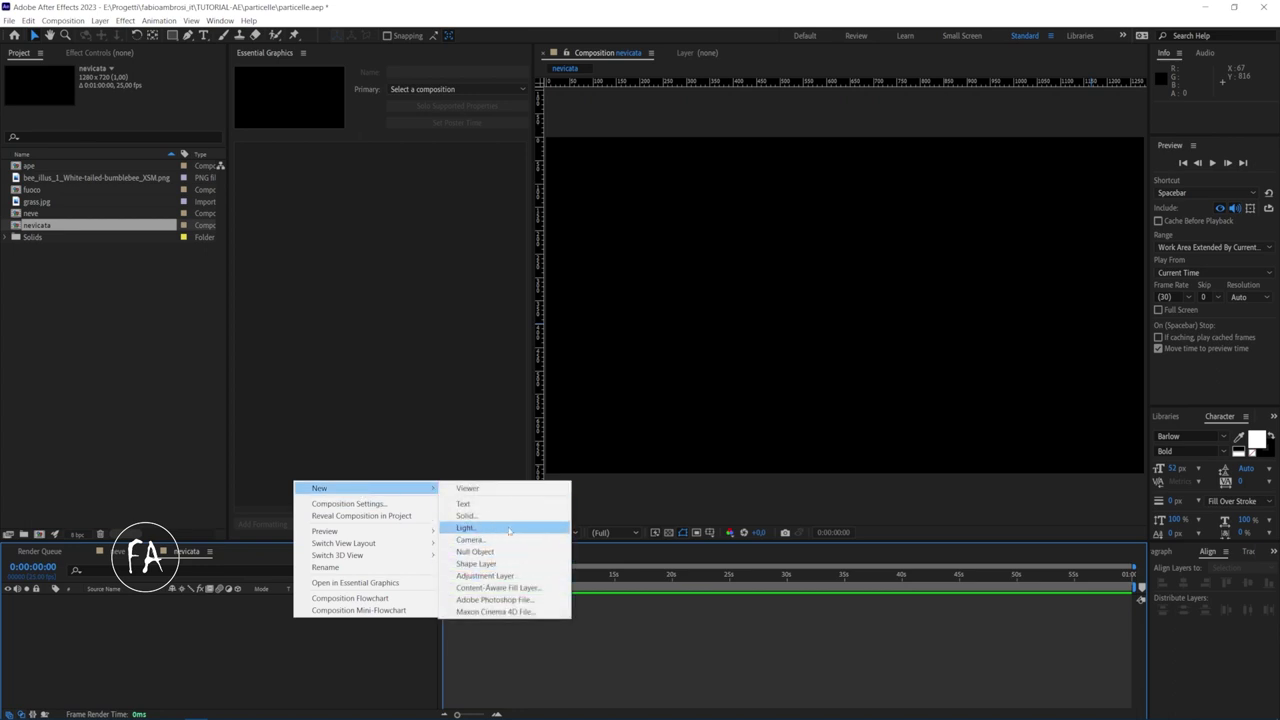
click(466, 515)
text(neve)
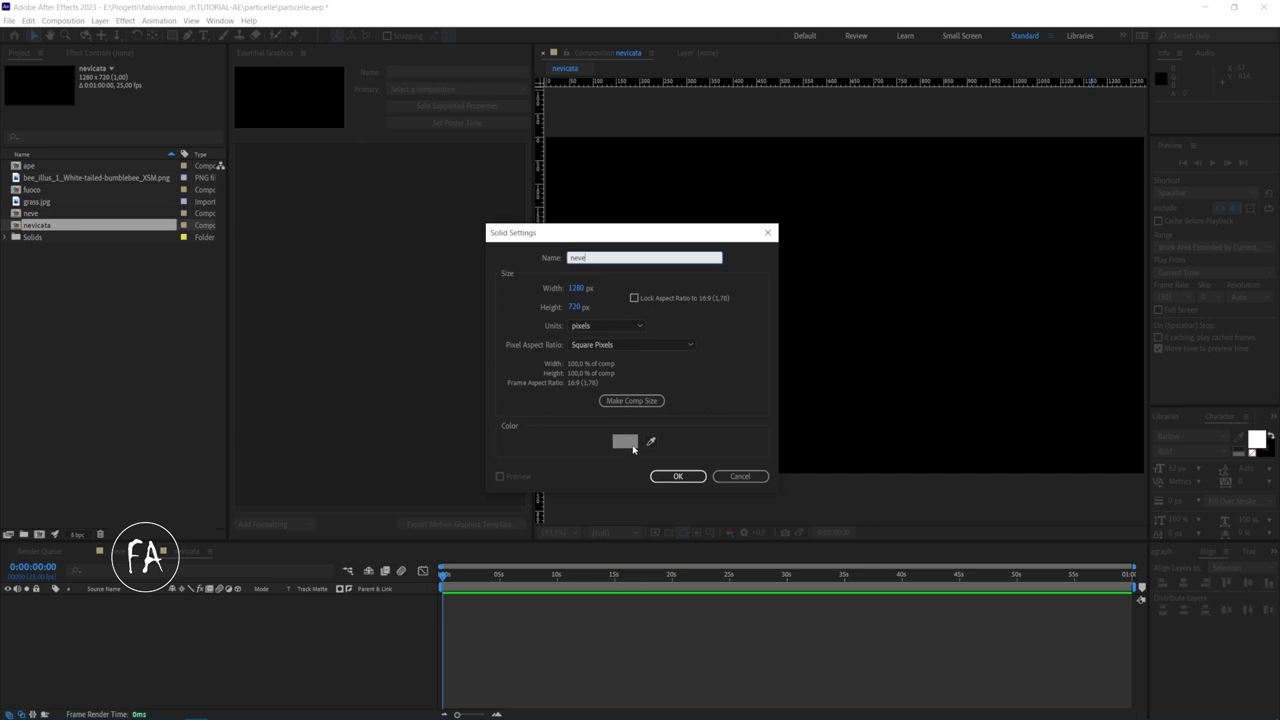
click(676, 477)
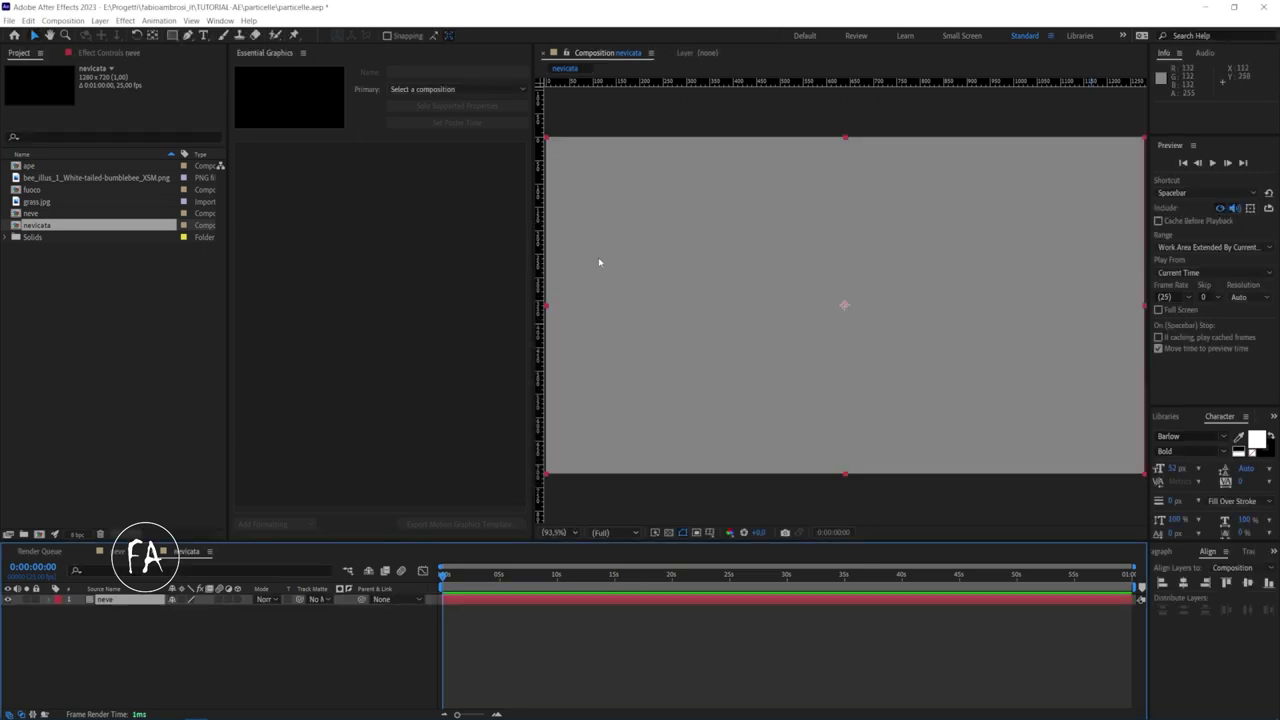
click(125, 55)
Apply Simulation > CC Particle World to the neve solid from the Effect Controls menu
right_click(157, 100)
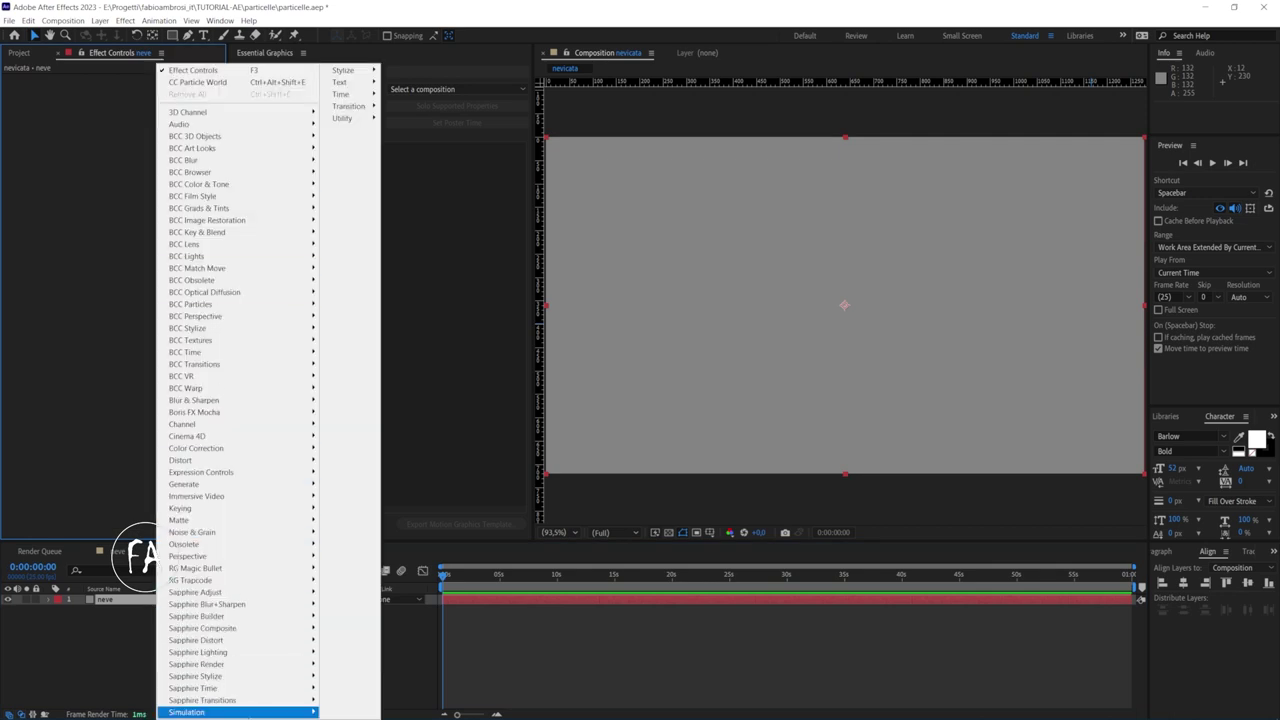
mouse_move(252, 702)
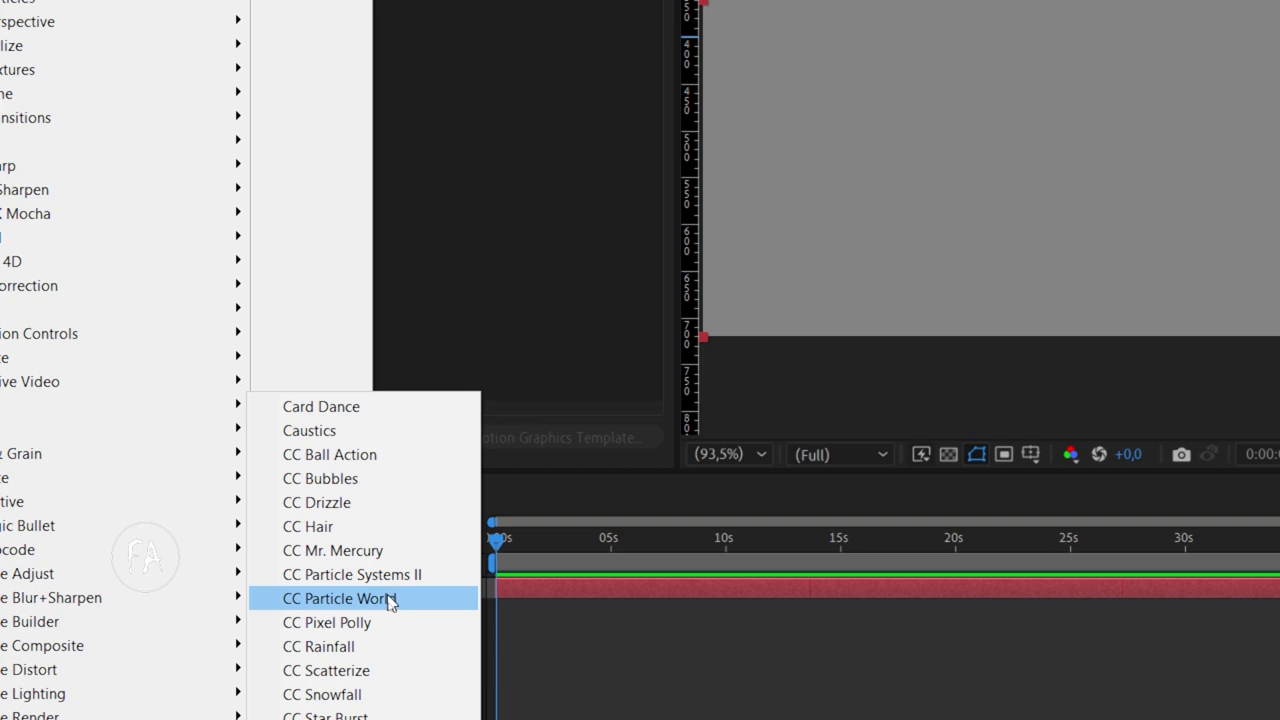
click(389, 598)
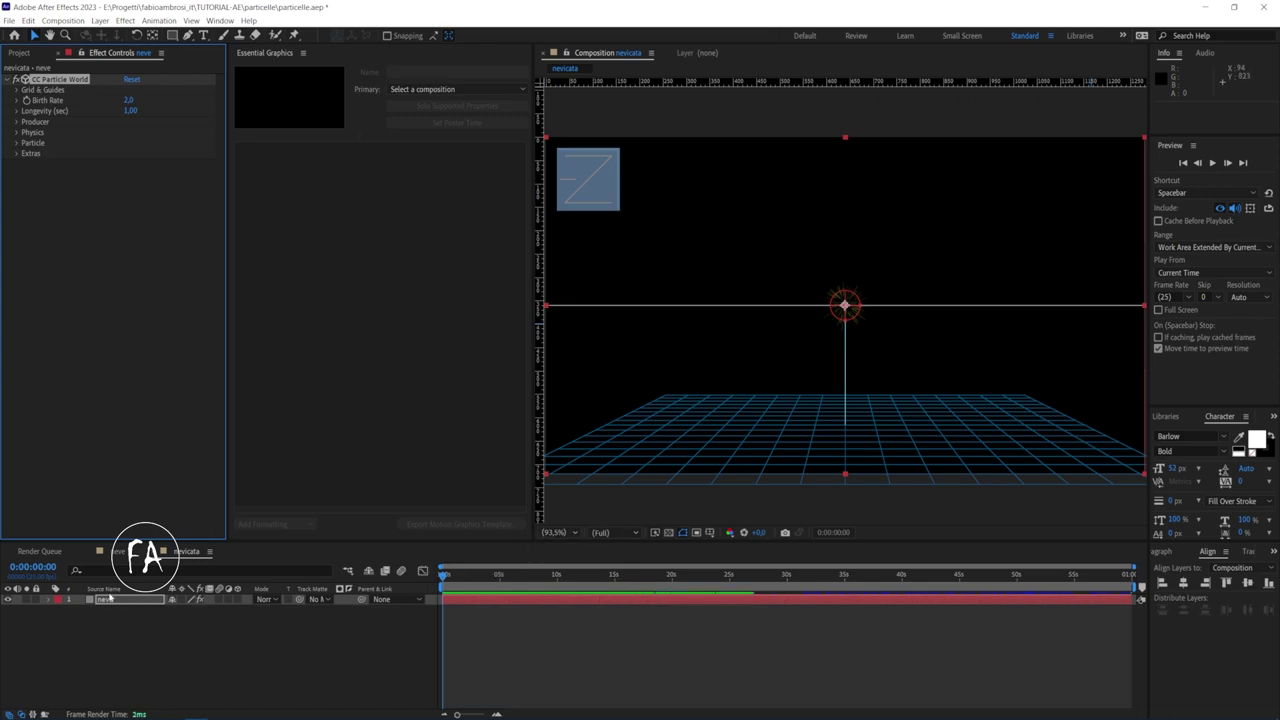
Preview the default particle burst, then expand CC Particle World's Grid & Guides section
key(space)
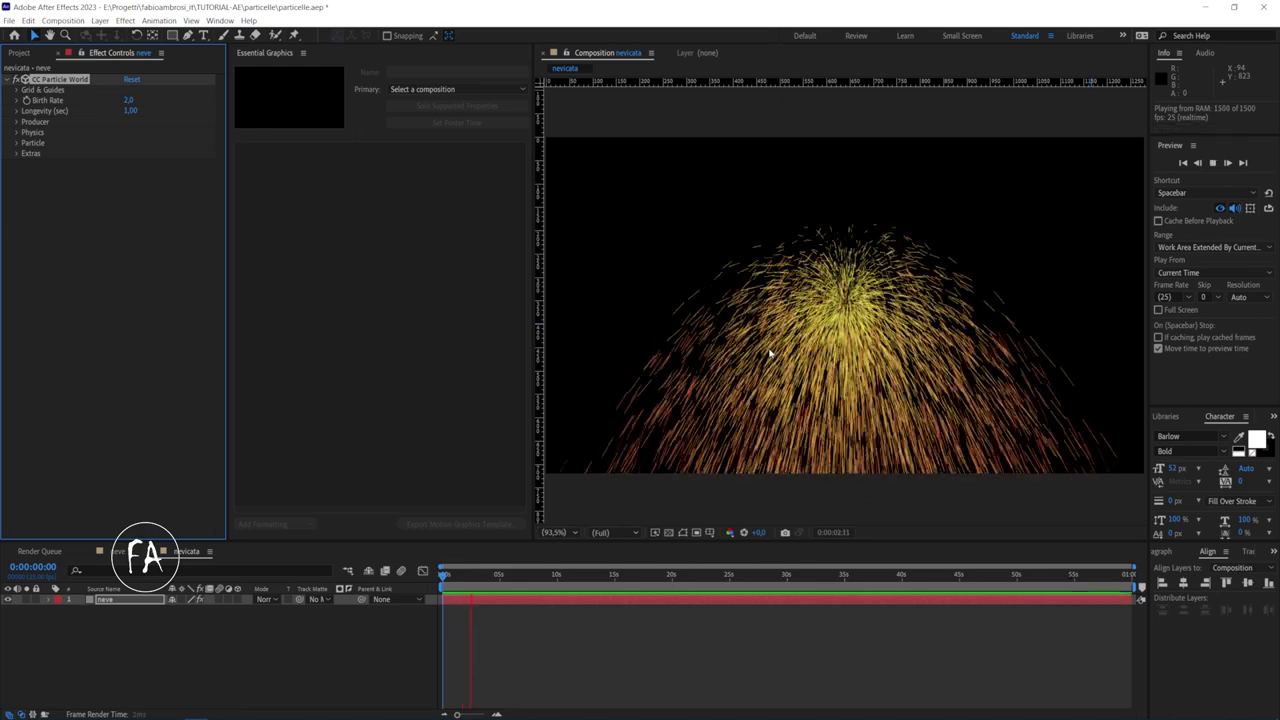
key(space)
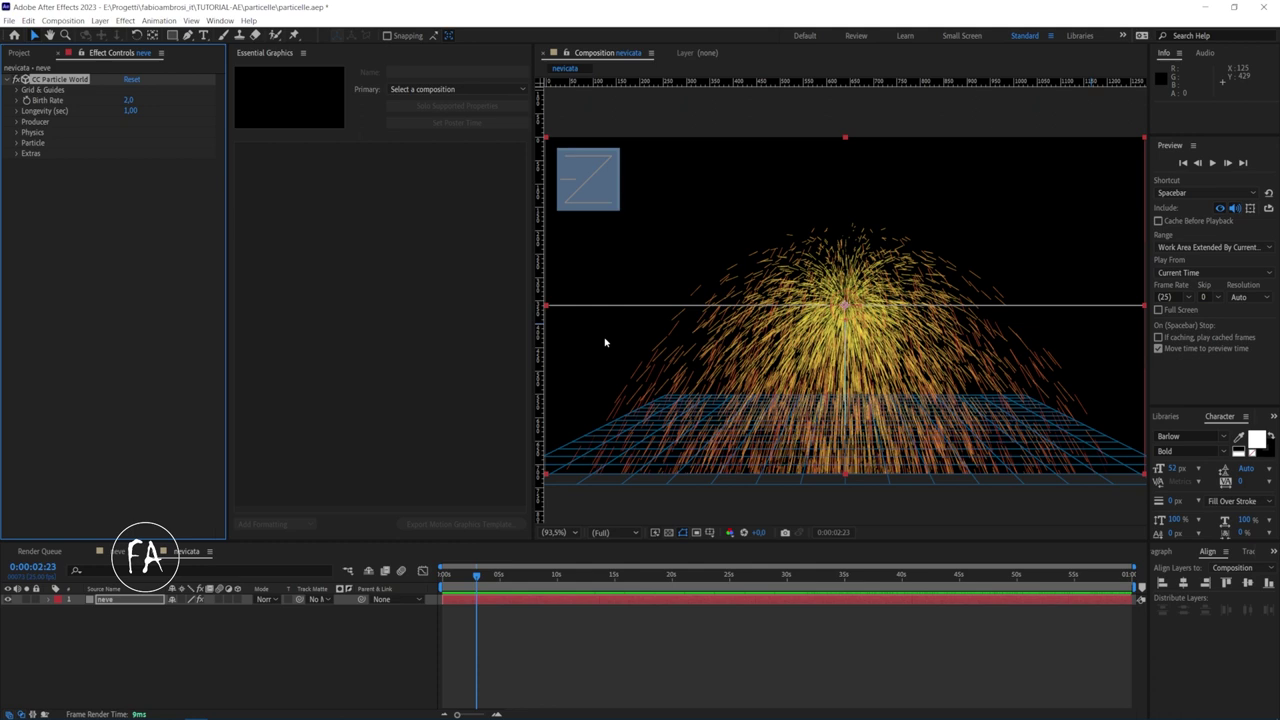
click(16, 90)
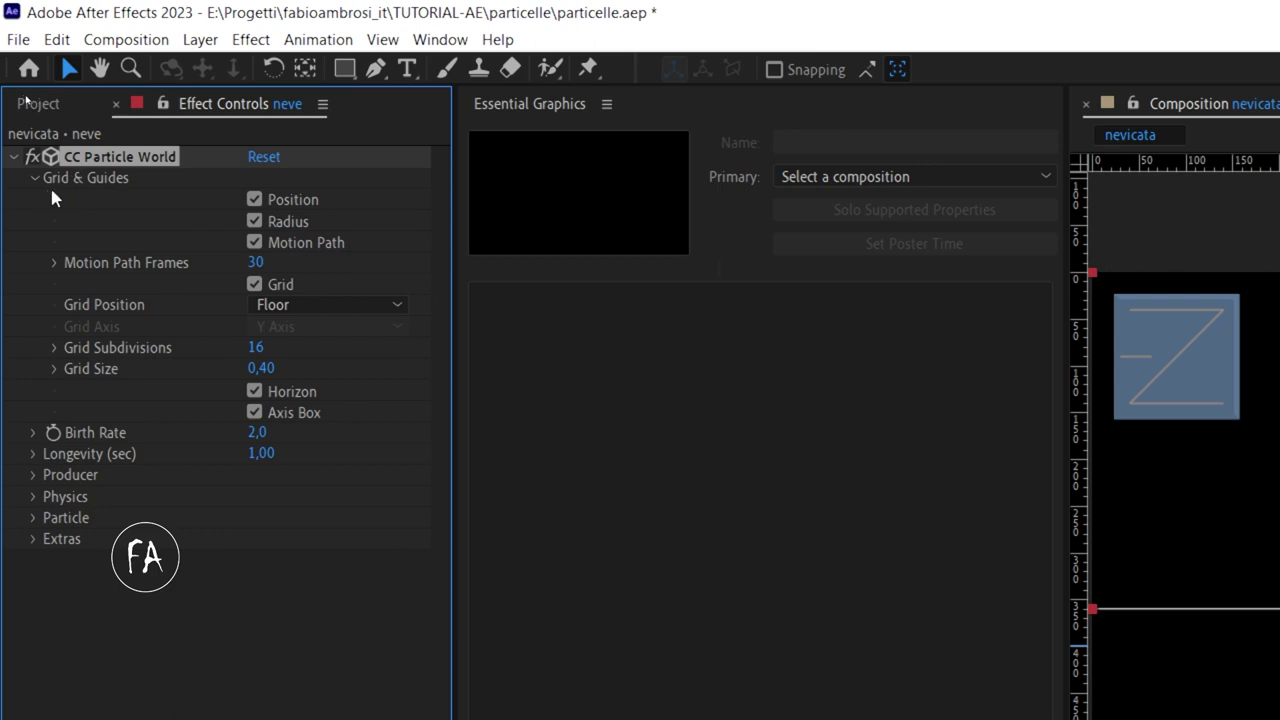
Turn off the Position, Radius, Motion Path, Grid, Horizon and Axis Box guides
click(254, 199)
click(254, 221)
click(254, 243)
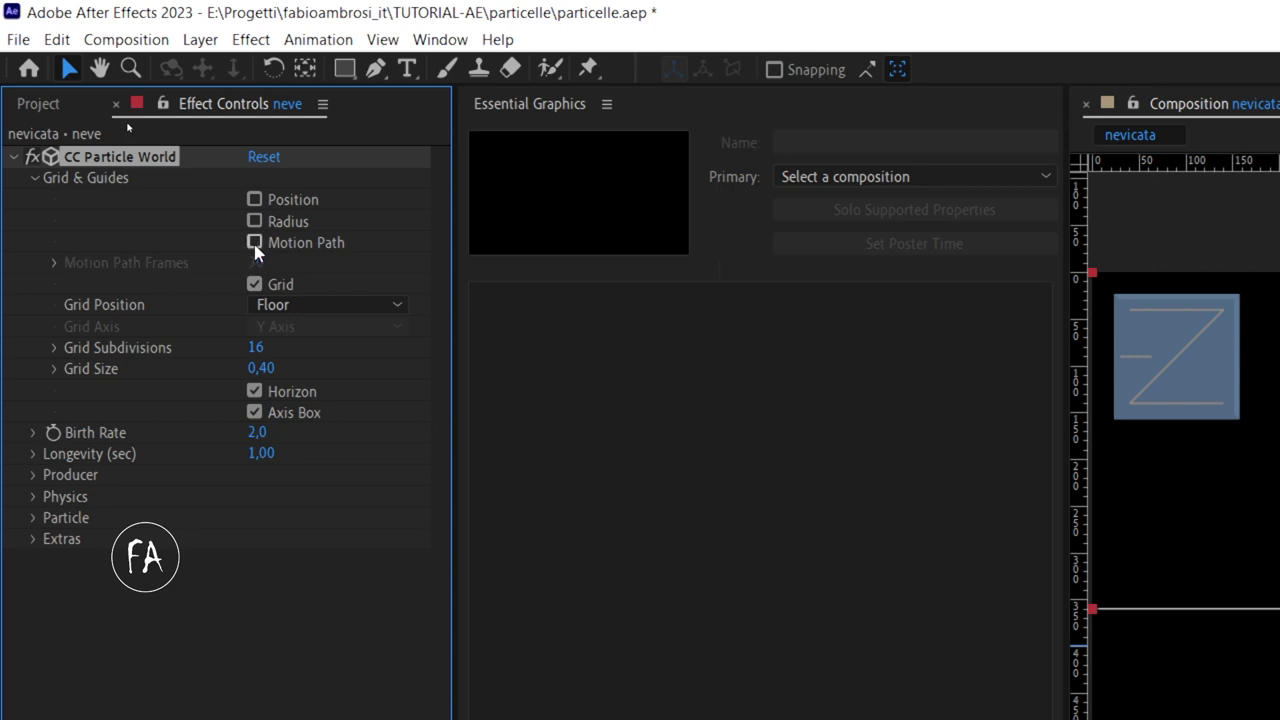
click(254, 285)
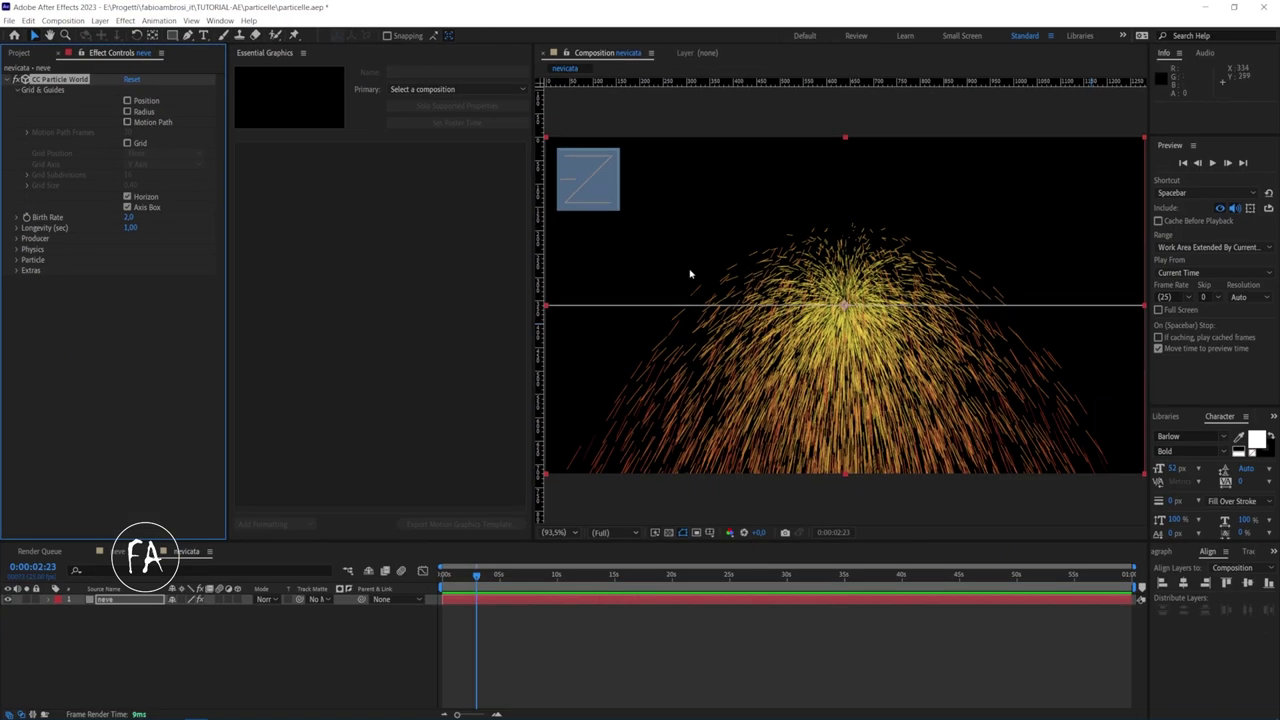
click(127, 197)
click(127, 207)
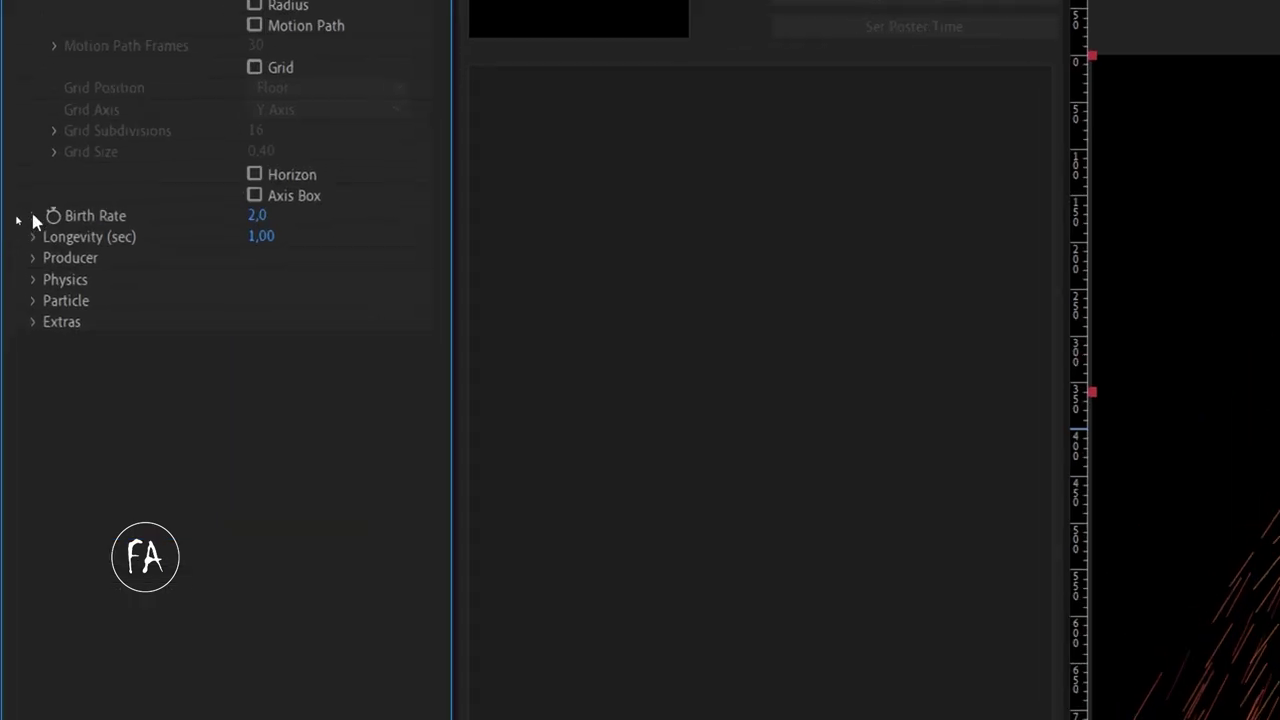
Set the particle Birth Rate to 70 and Longevity to 60 seconds
click(256, 215)
text(70)
key(Return)
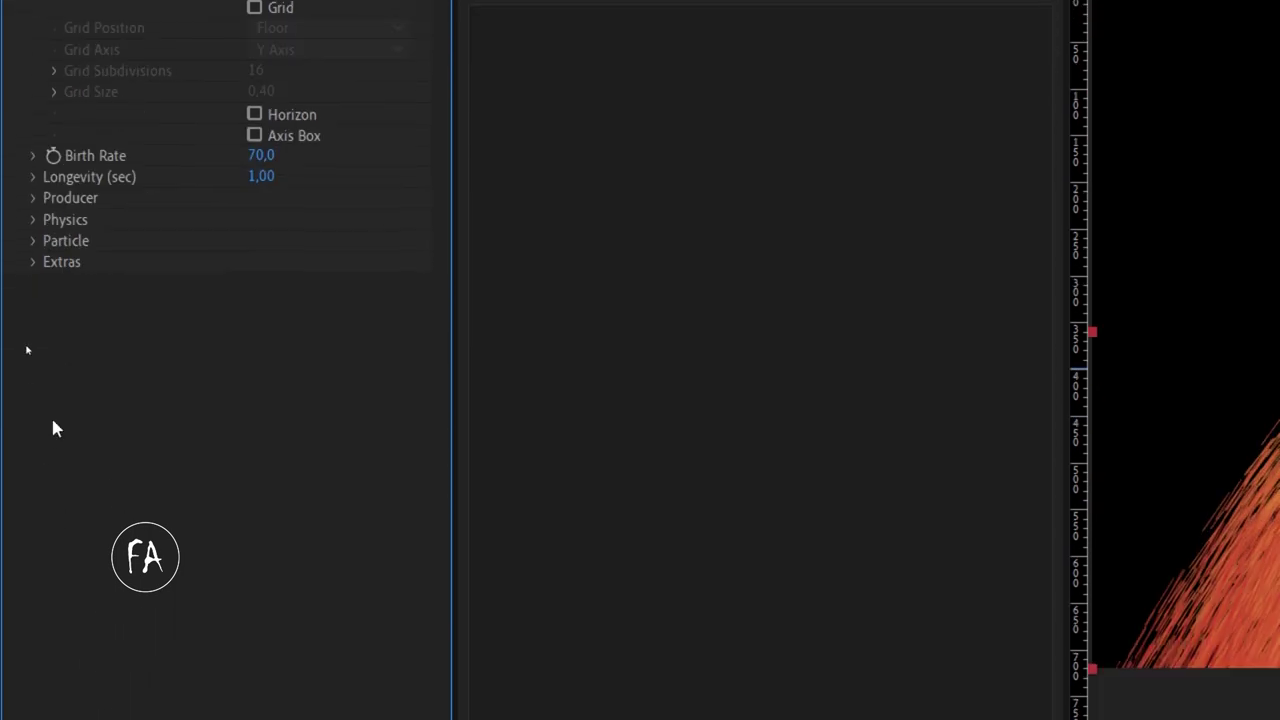
click(34, 177)
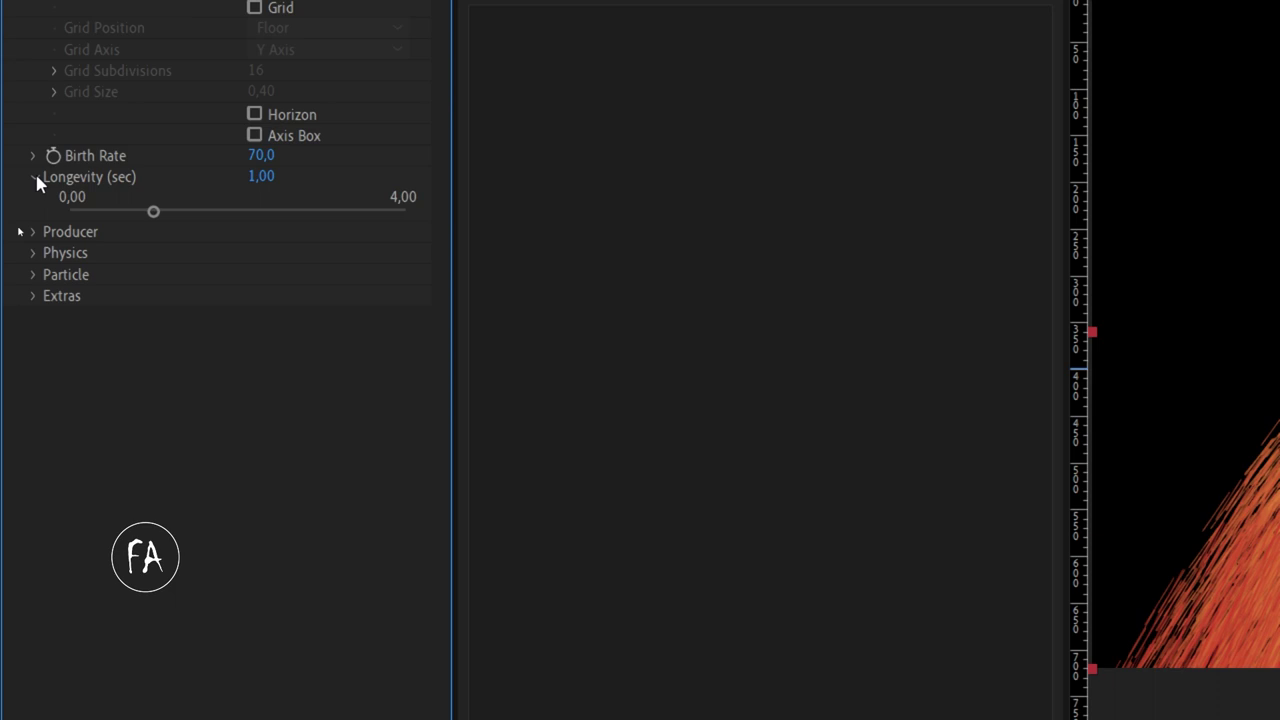
click(260, 176)
text(60)
key(Return)
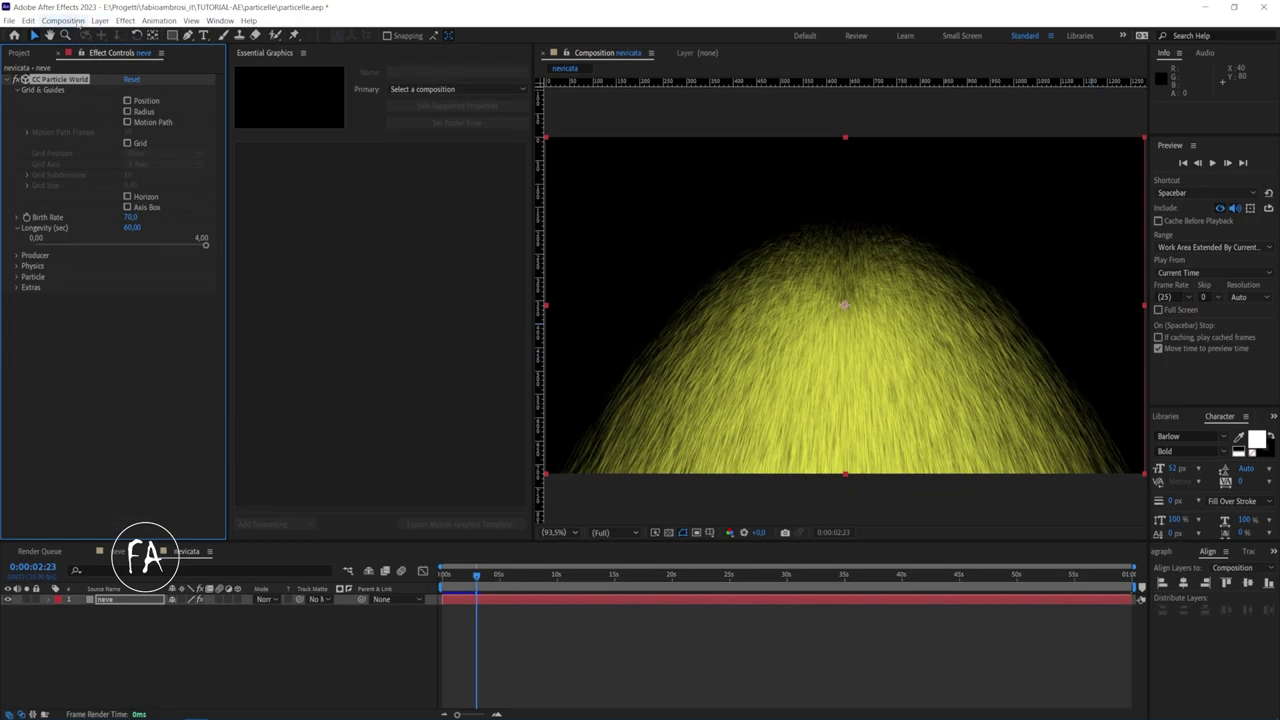
Check the composition duration in Composition Settings, then expand the Producer group
click(62, 20)
click(86, 50)
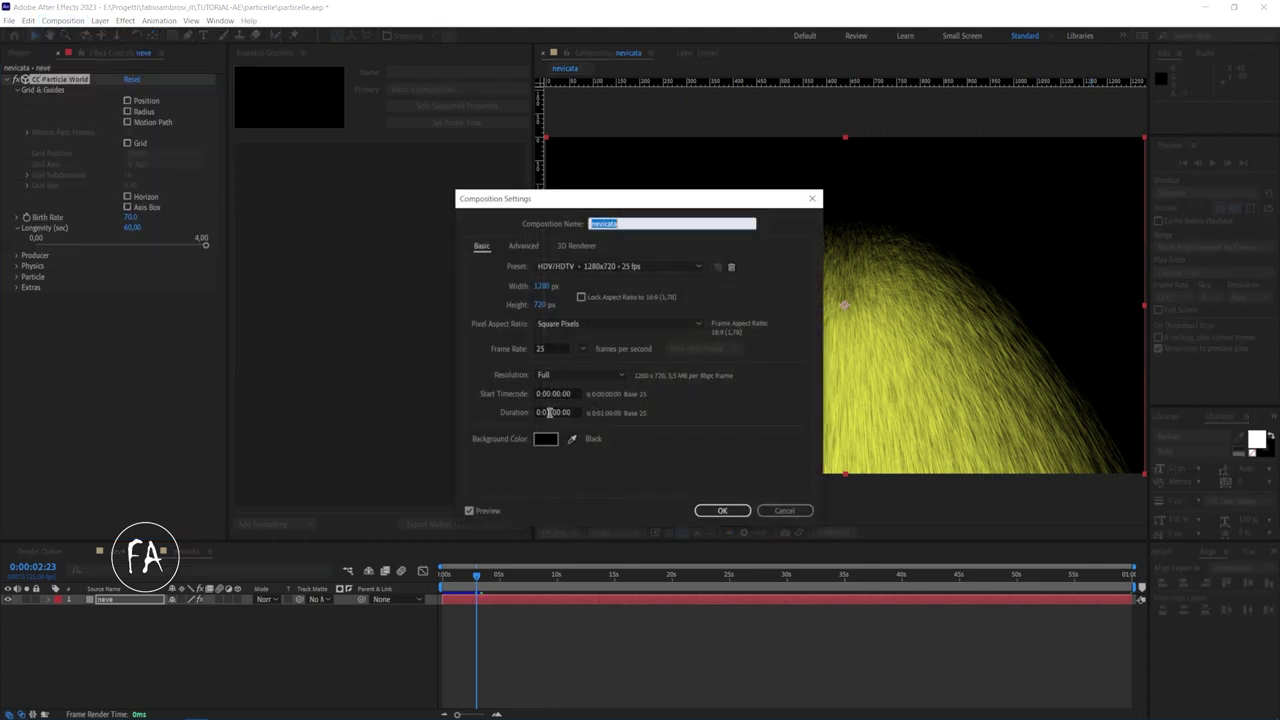
click(786, 510)
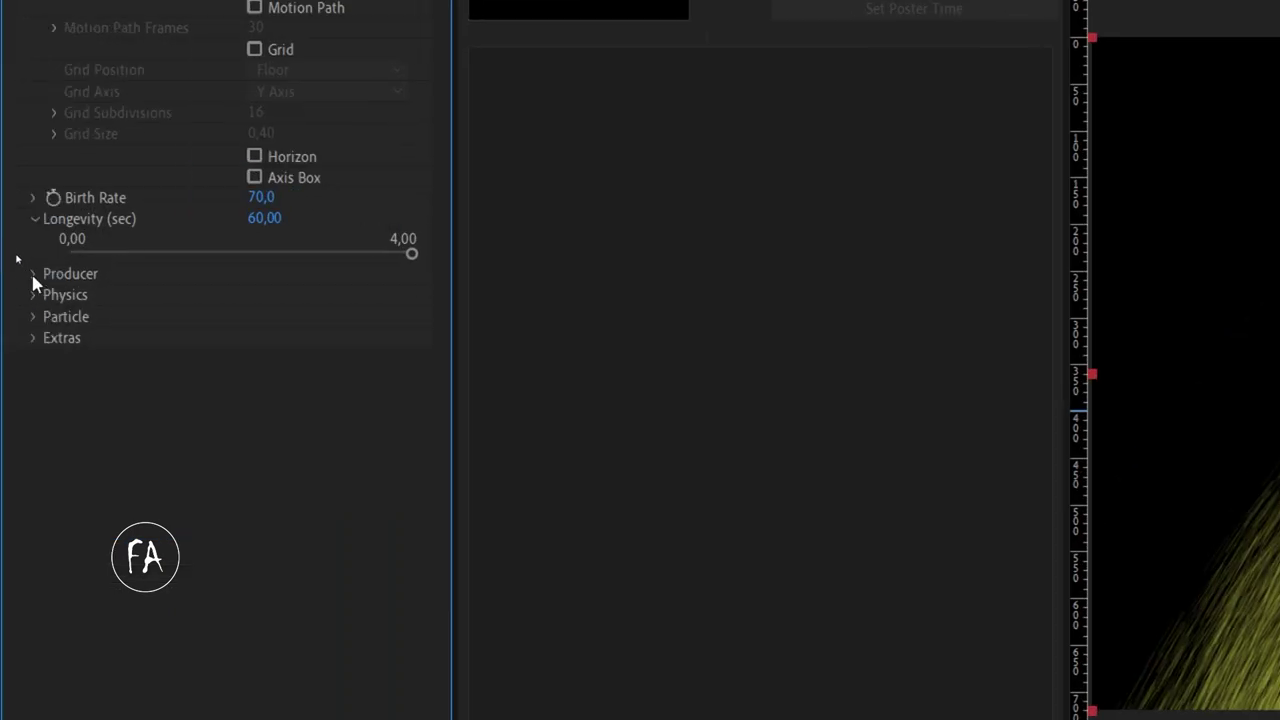
click(16, 255)
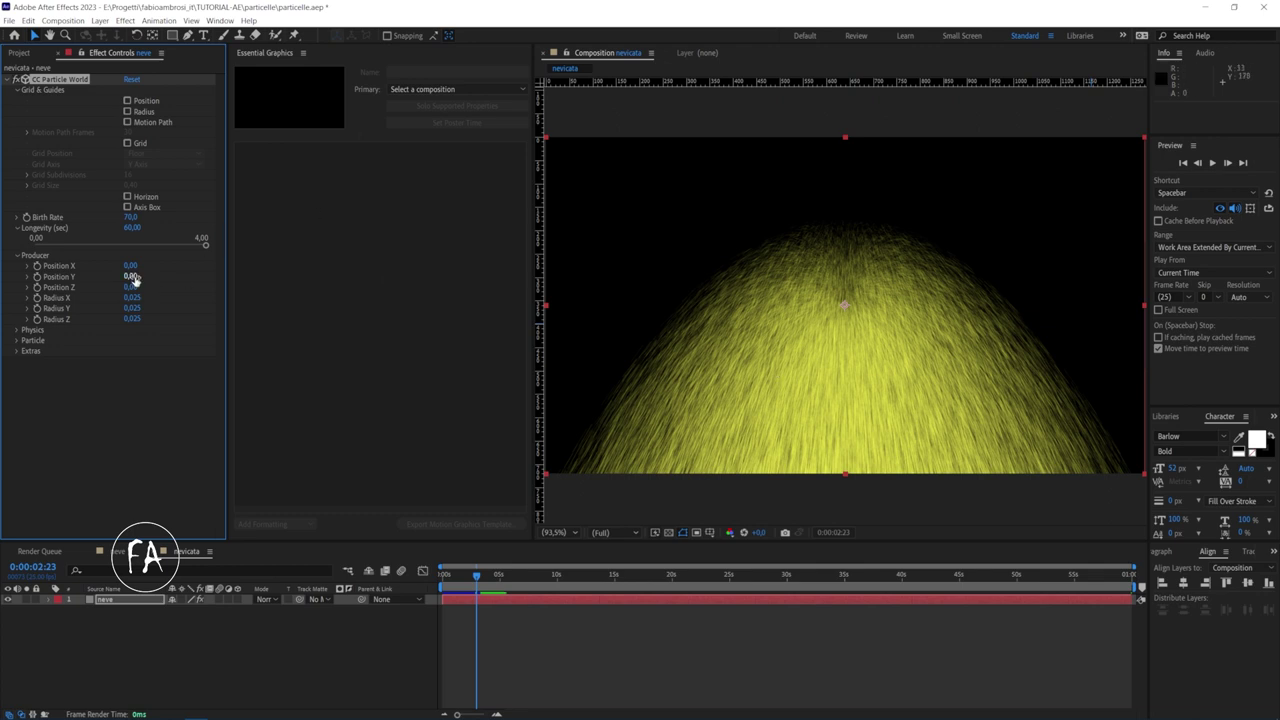
Set the Producer Position Y to -2,50
drag(133, 277, 14, 260)
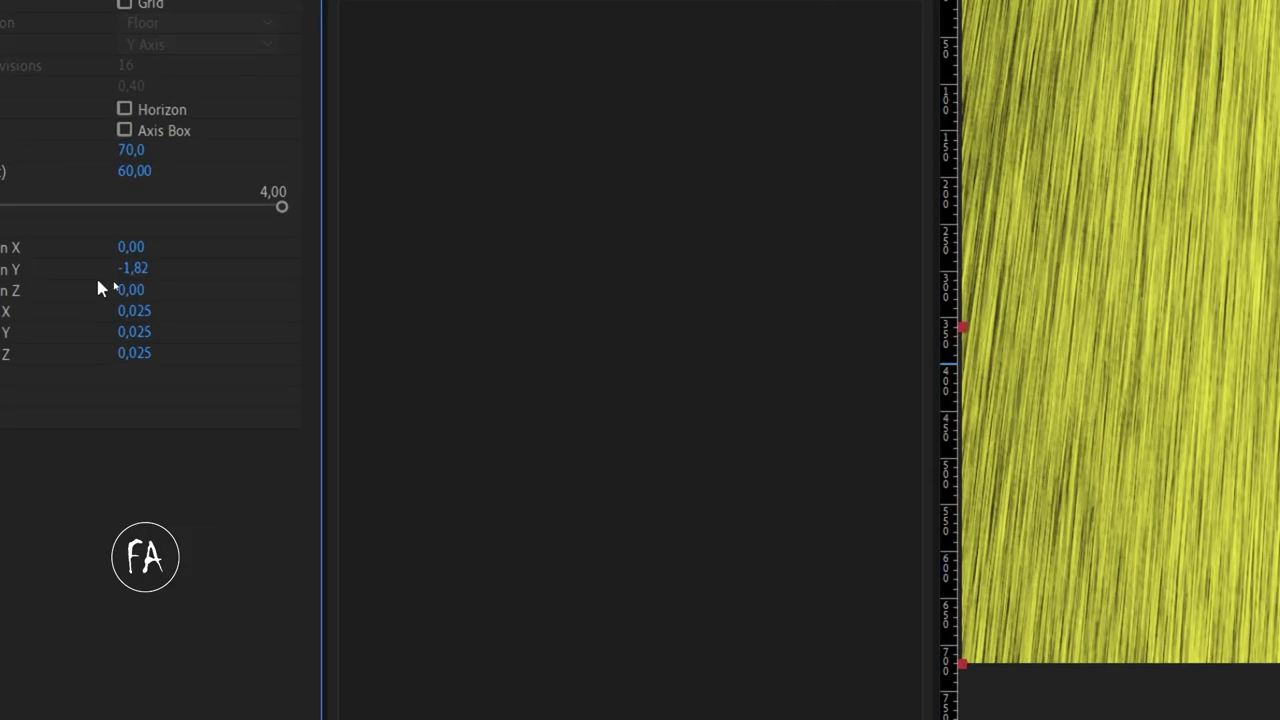
click(263, 270)
text(-2,5)
key(Return)
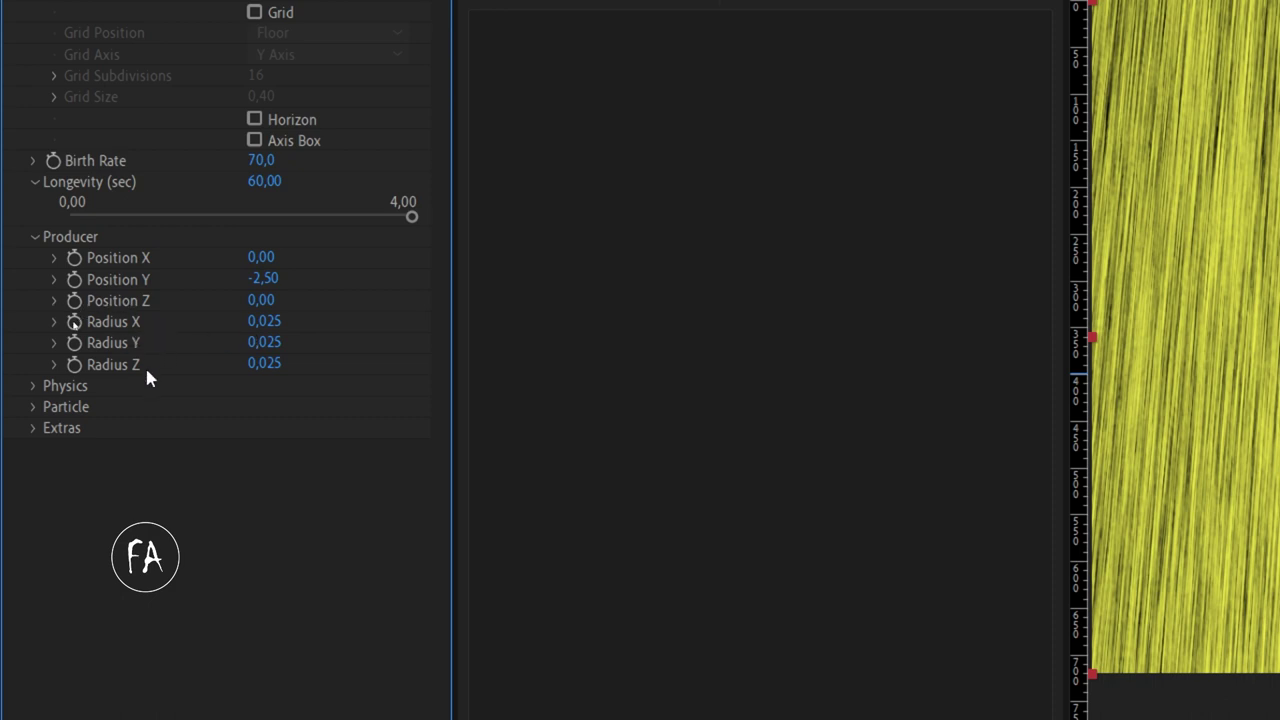
Set Producer Radius X, Y and Z to 3, 3 and 5, then preview the particle rain
click(265, 322)
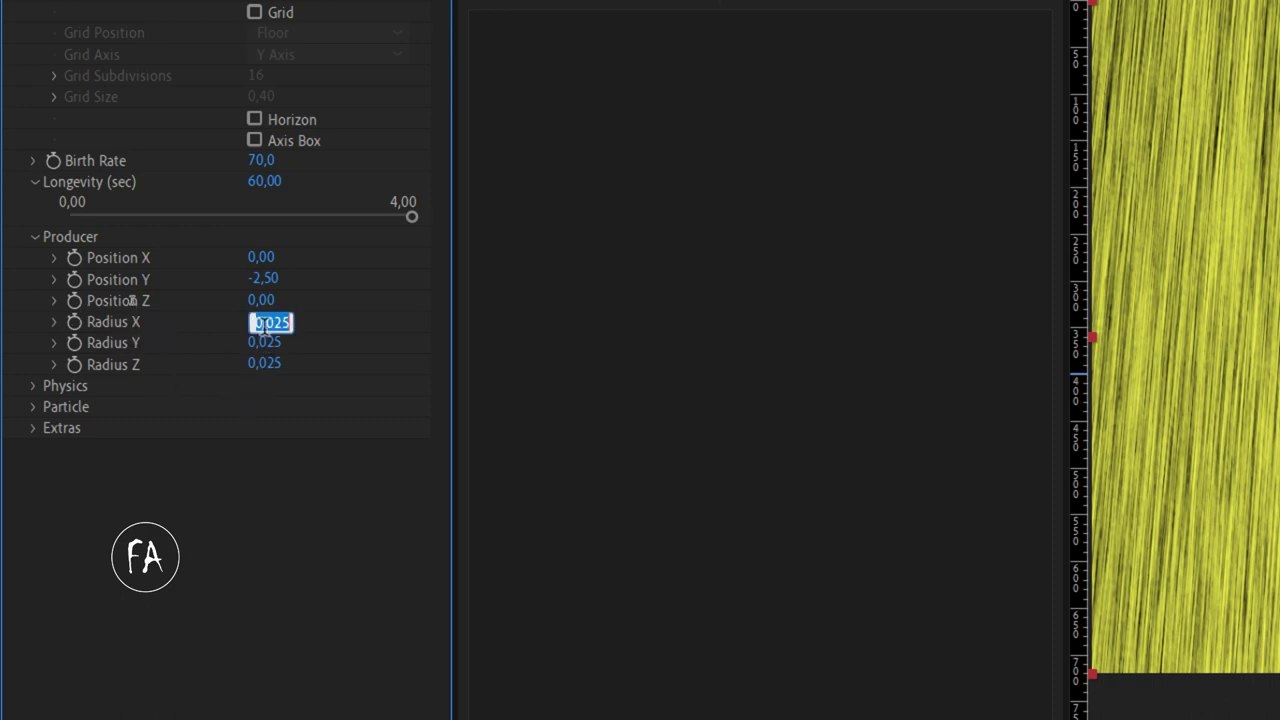
text(3)
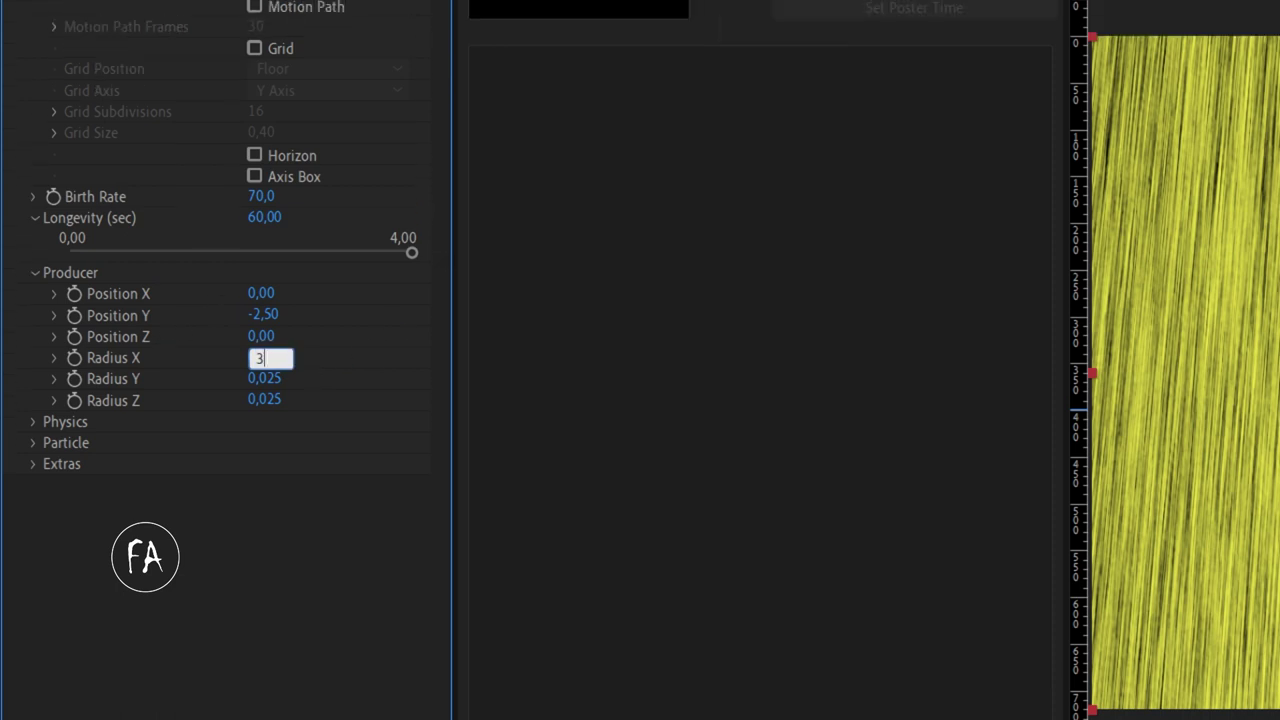
key(Tab)
text(3)
key(Tab)
text(5)
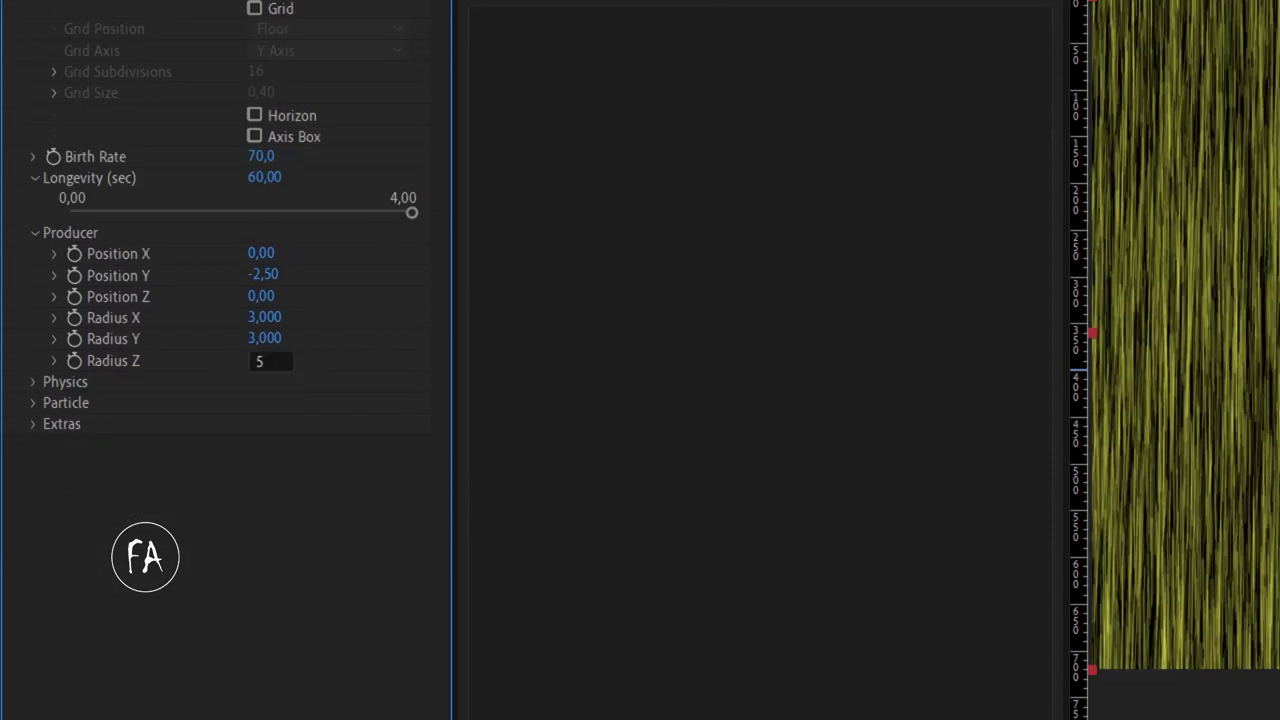
key(Tab)
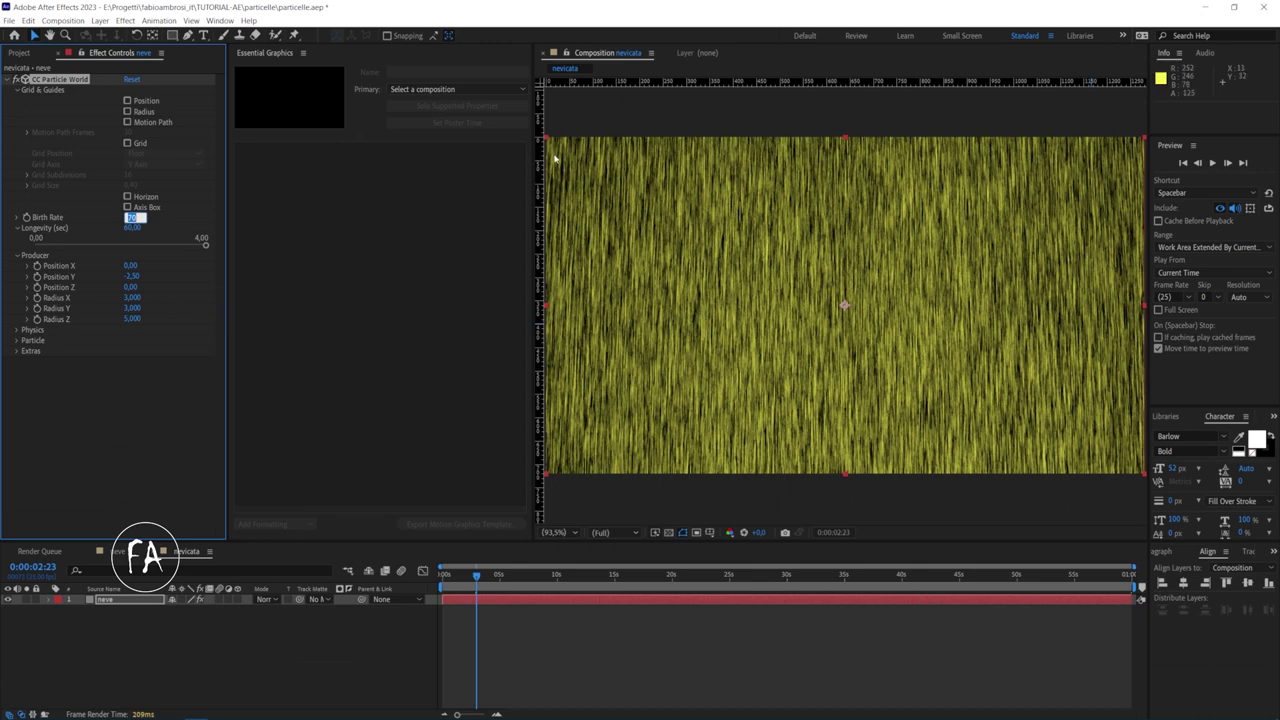
click(442, 577)
key(space)
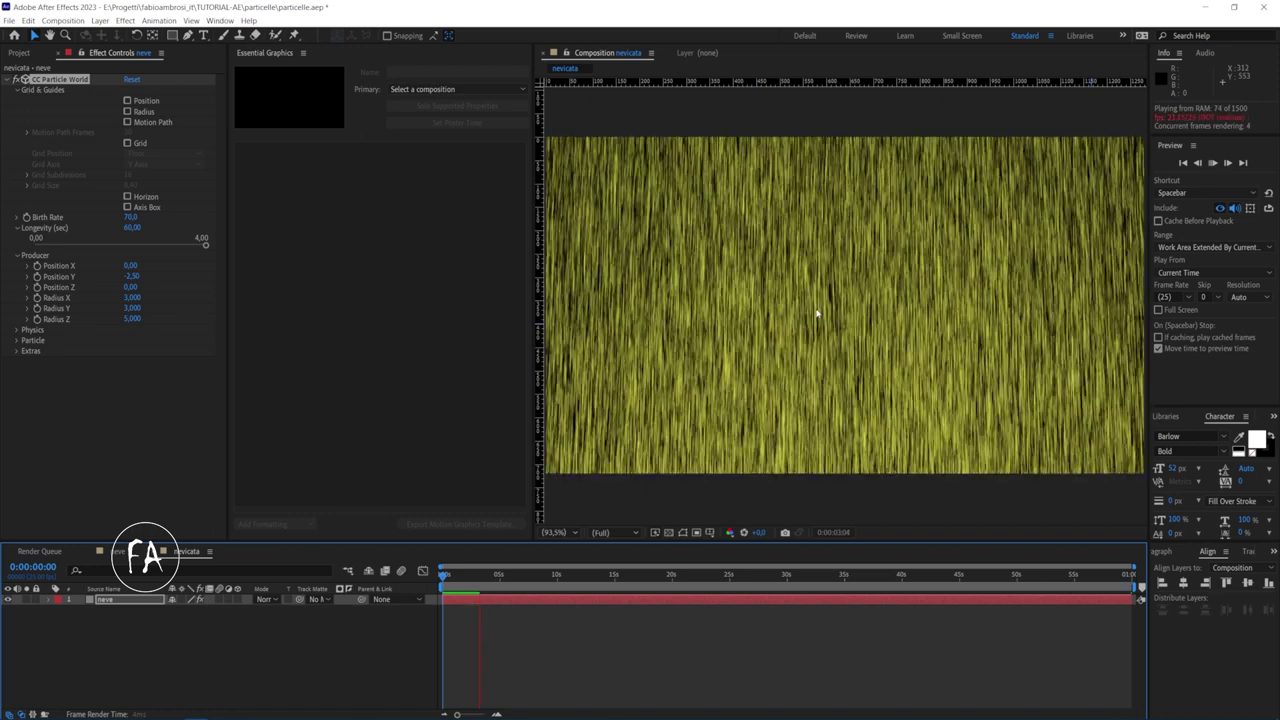
key(space)
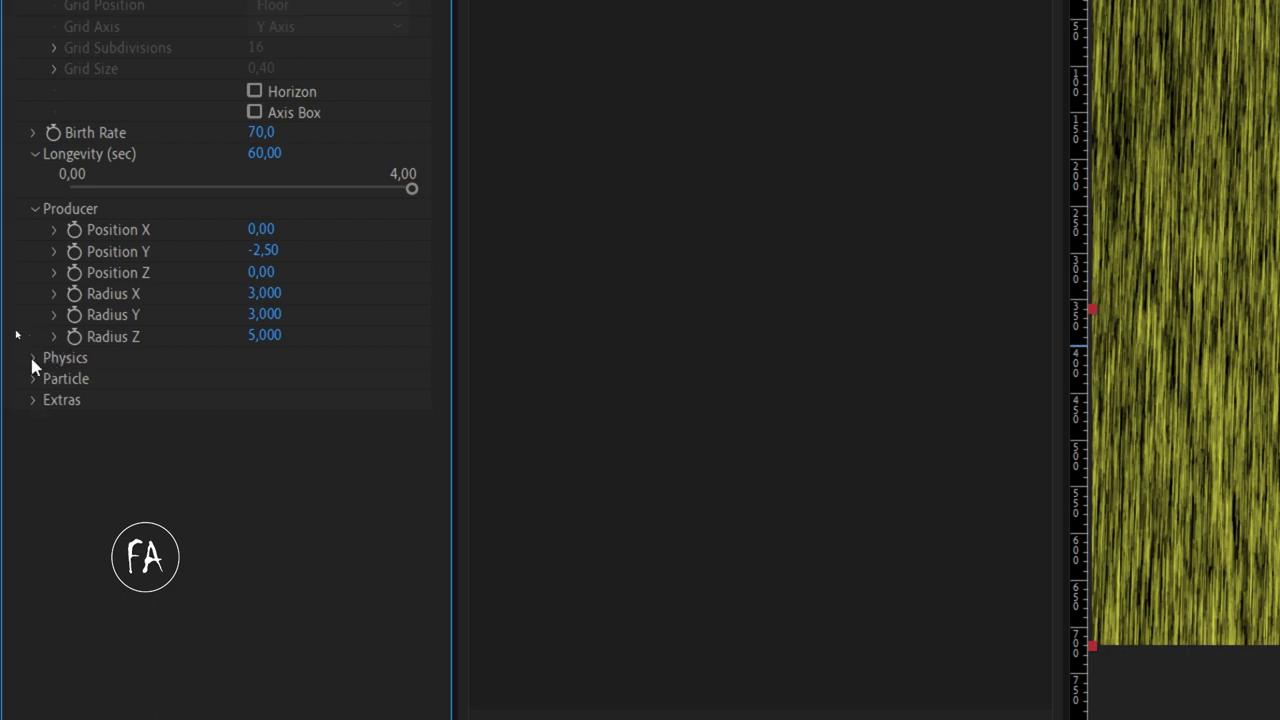
Expand Physics and set the particle Animation to Fractal Omni
click(33, 358)
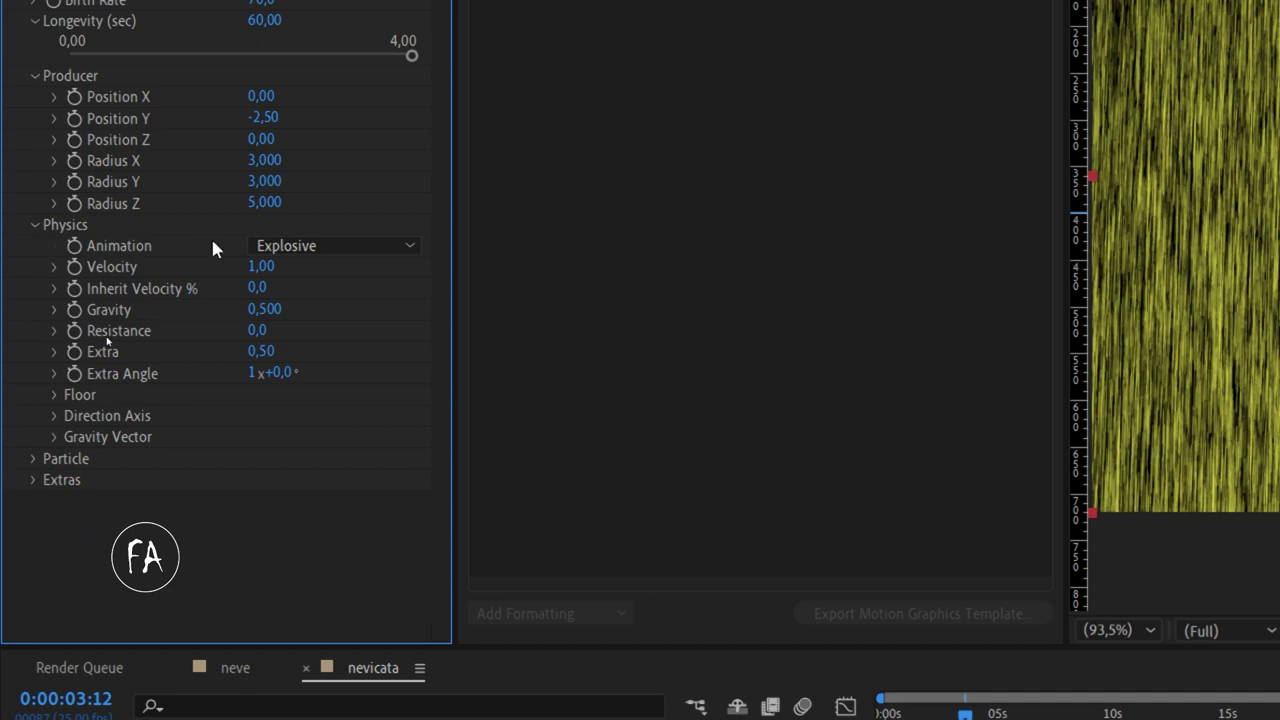
click(384, 249)
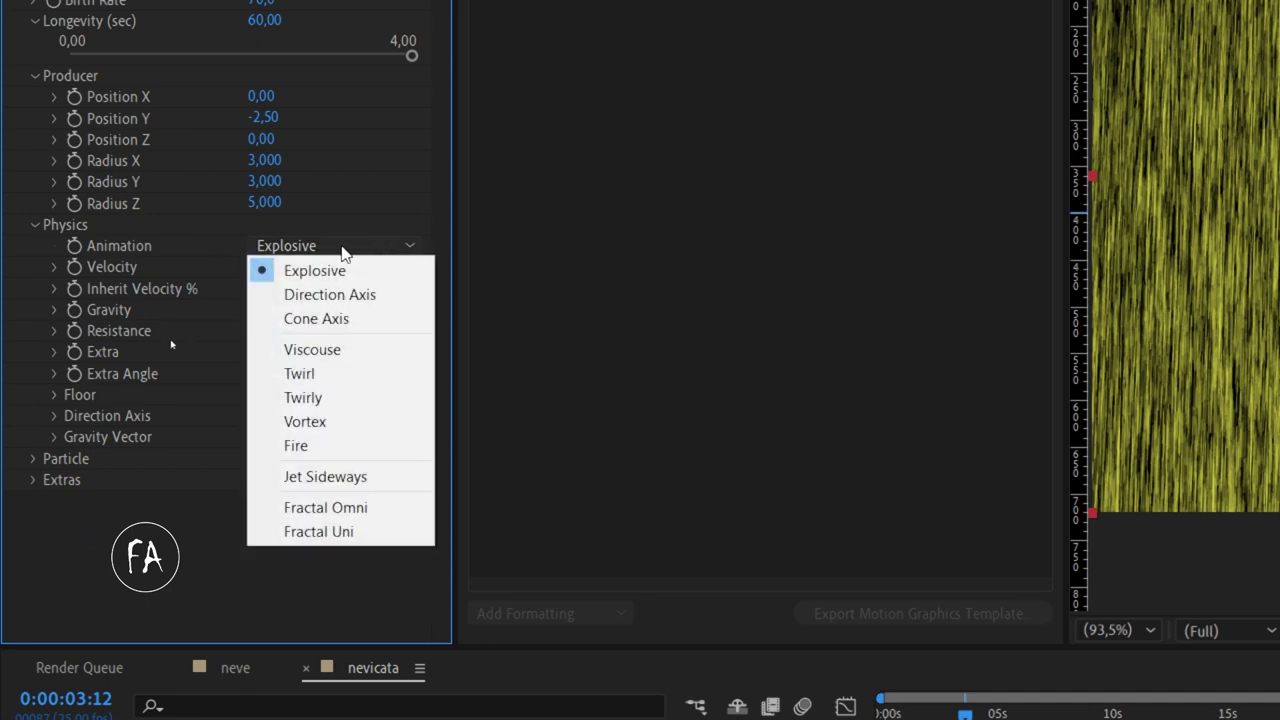
click(404, 512)
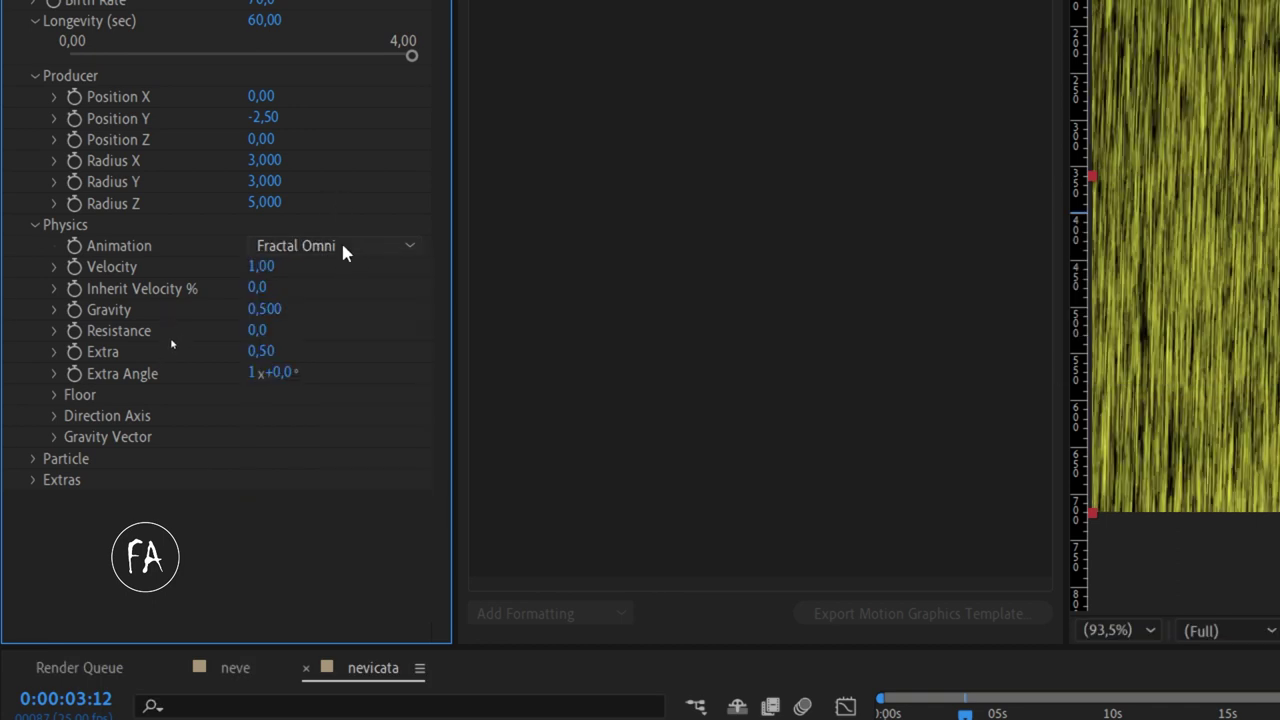
Set Velocity to 0,01 and Gravity to 0,005, then preview from the start
click(260, 266)
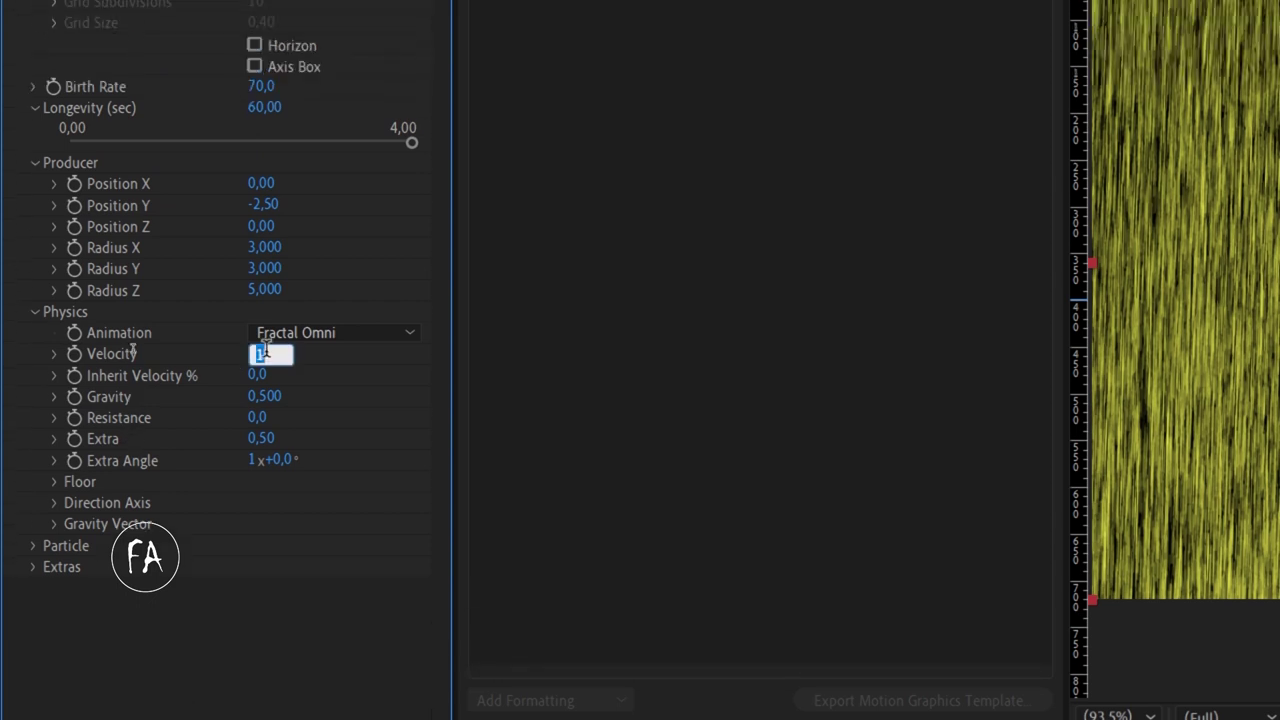
text(45)
key(BackSpace)
key(BackSpace)
text(1,)
text(01)
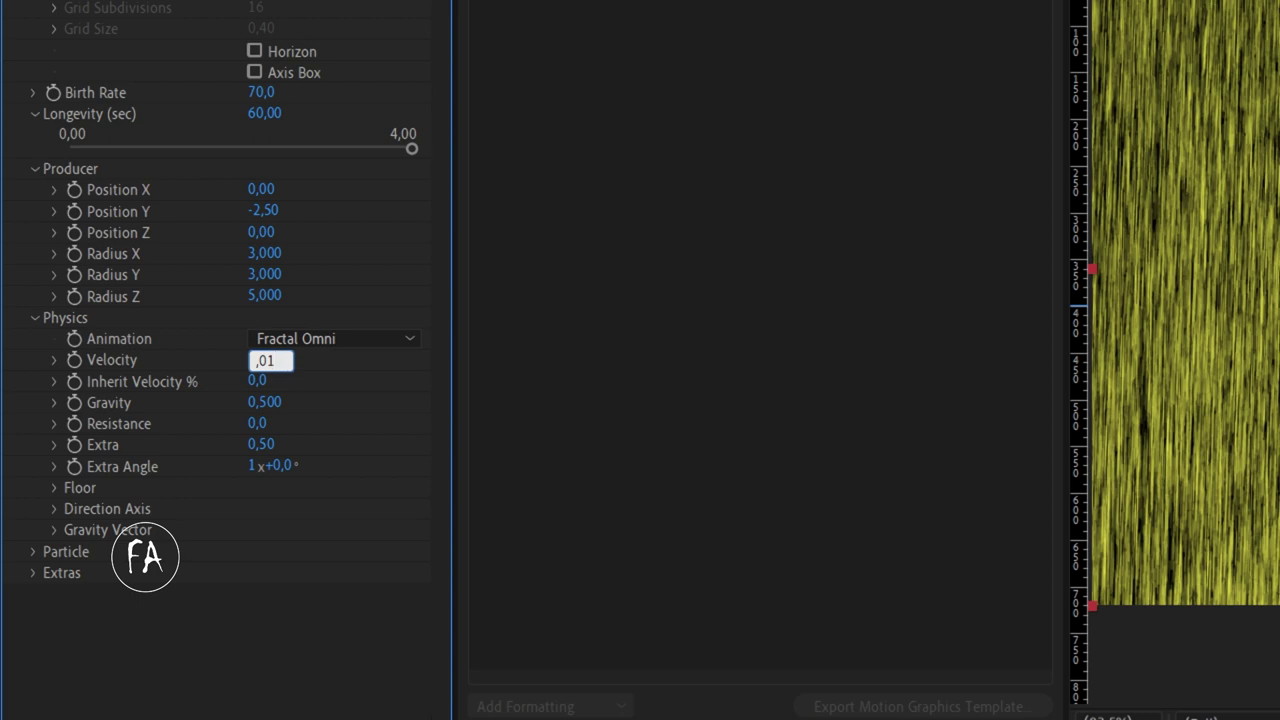
click(263, 403)
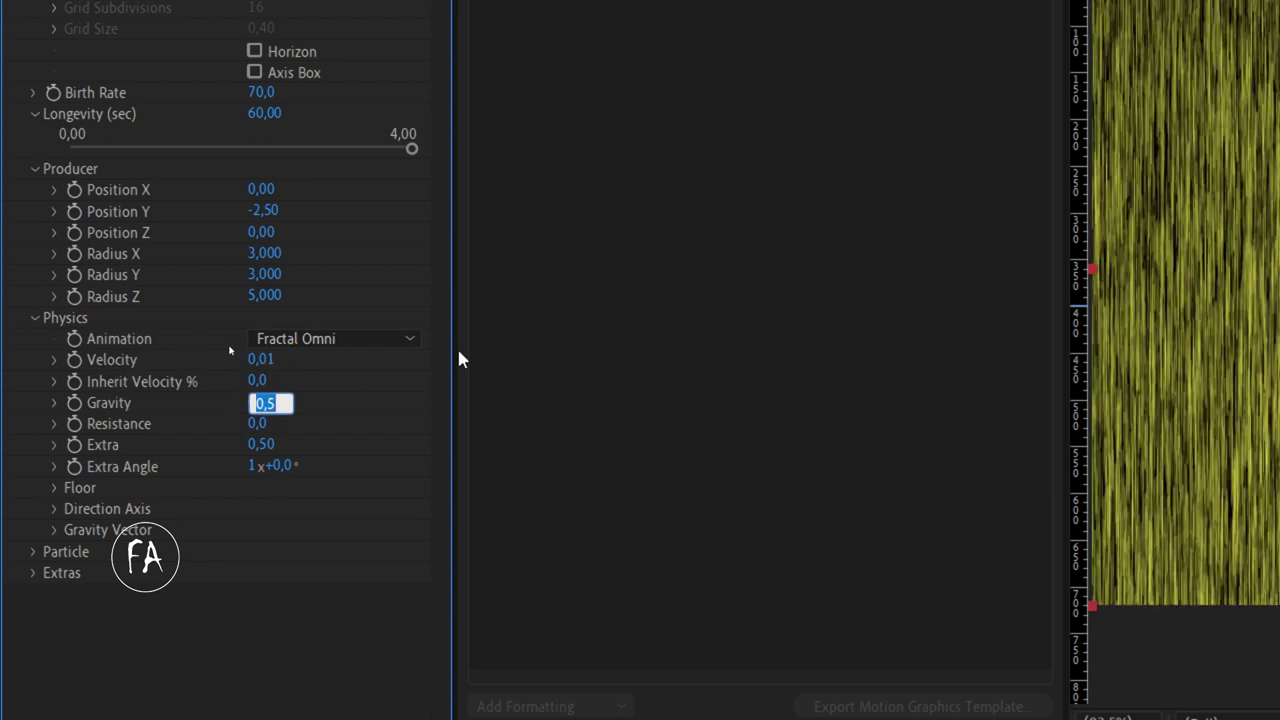
text(,)
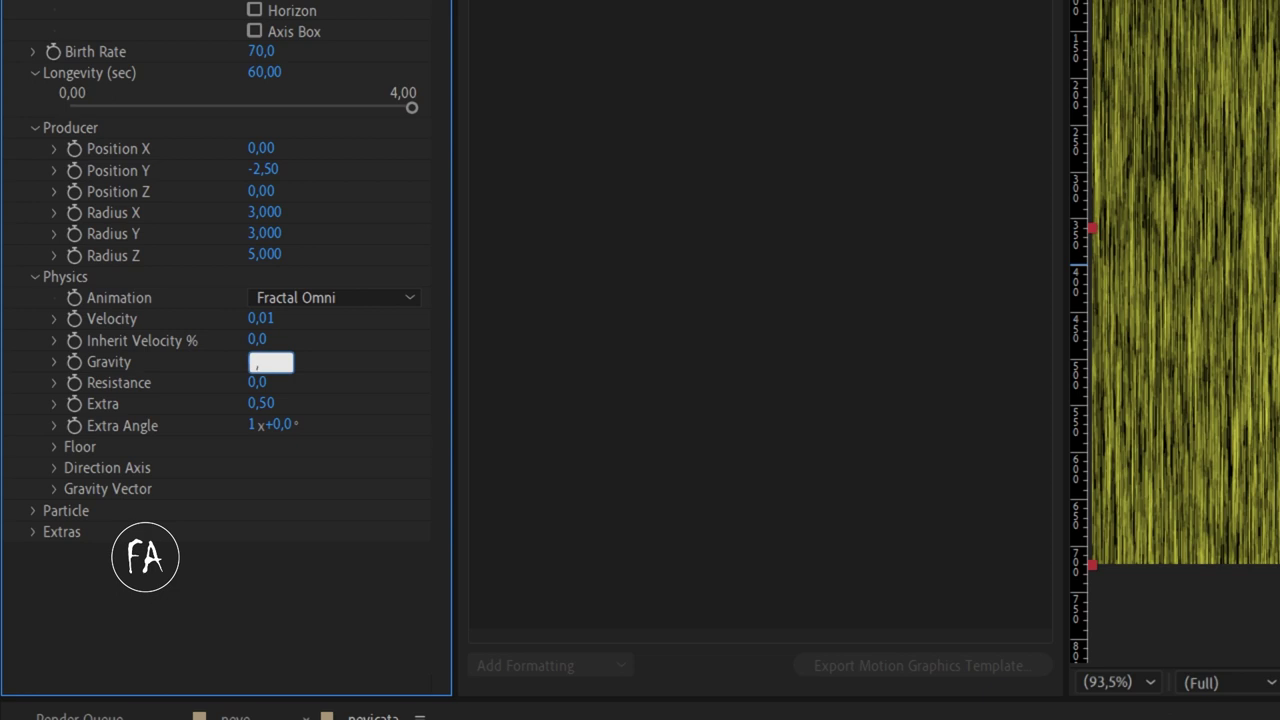
text(005)
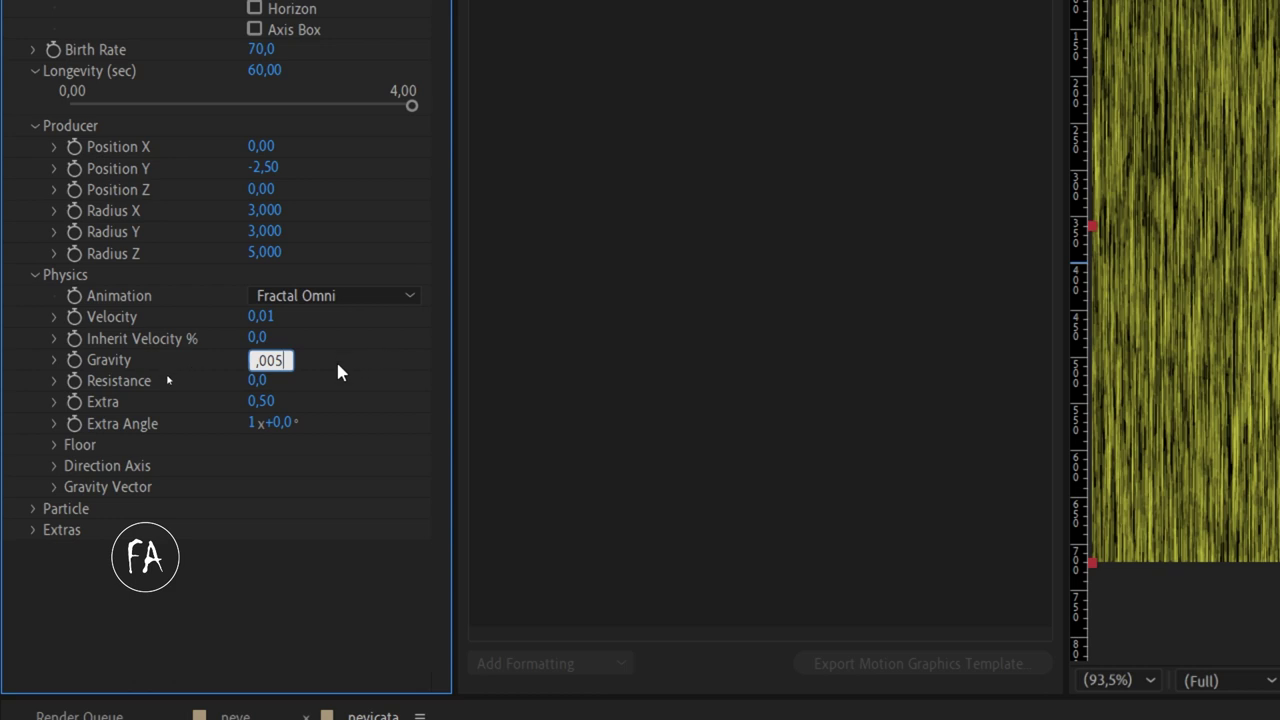
click(252, 574)
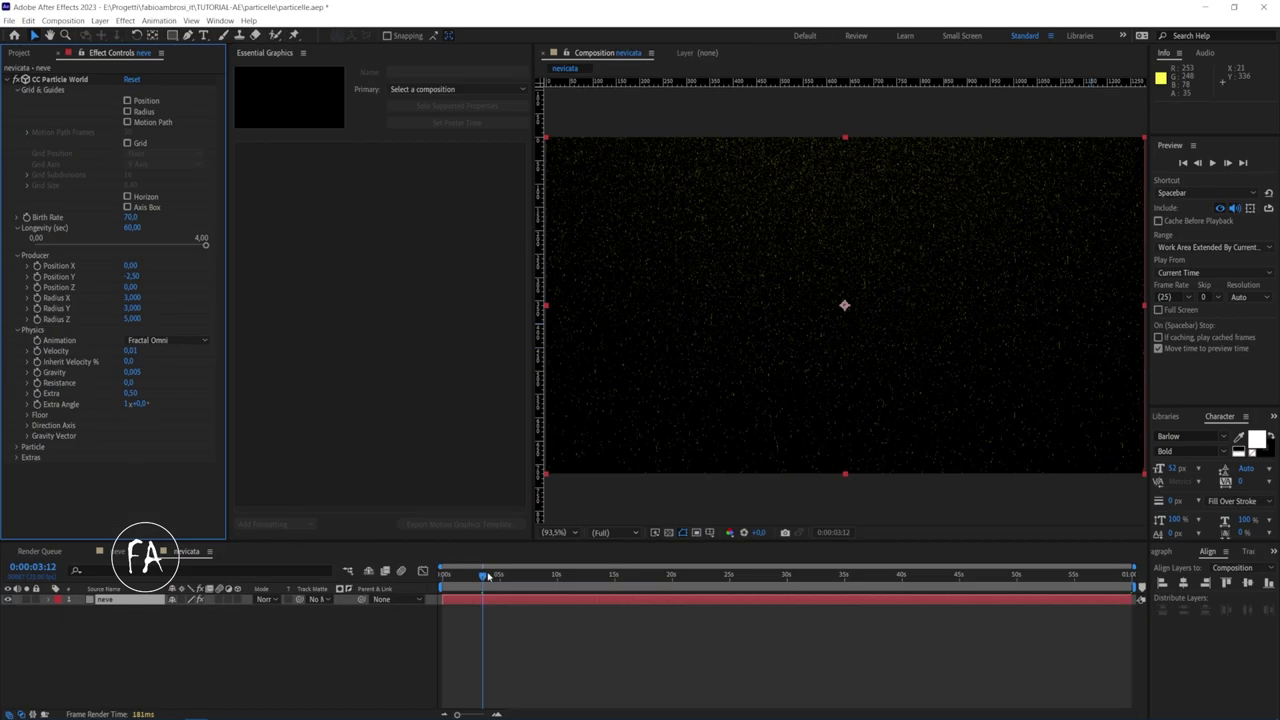
click(360, 558)
key(Home)
key(space)
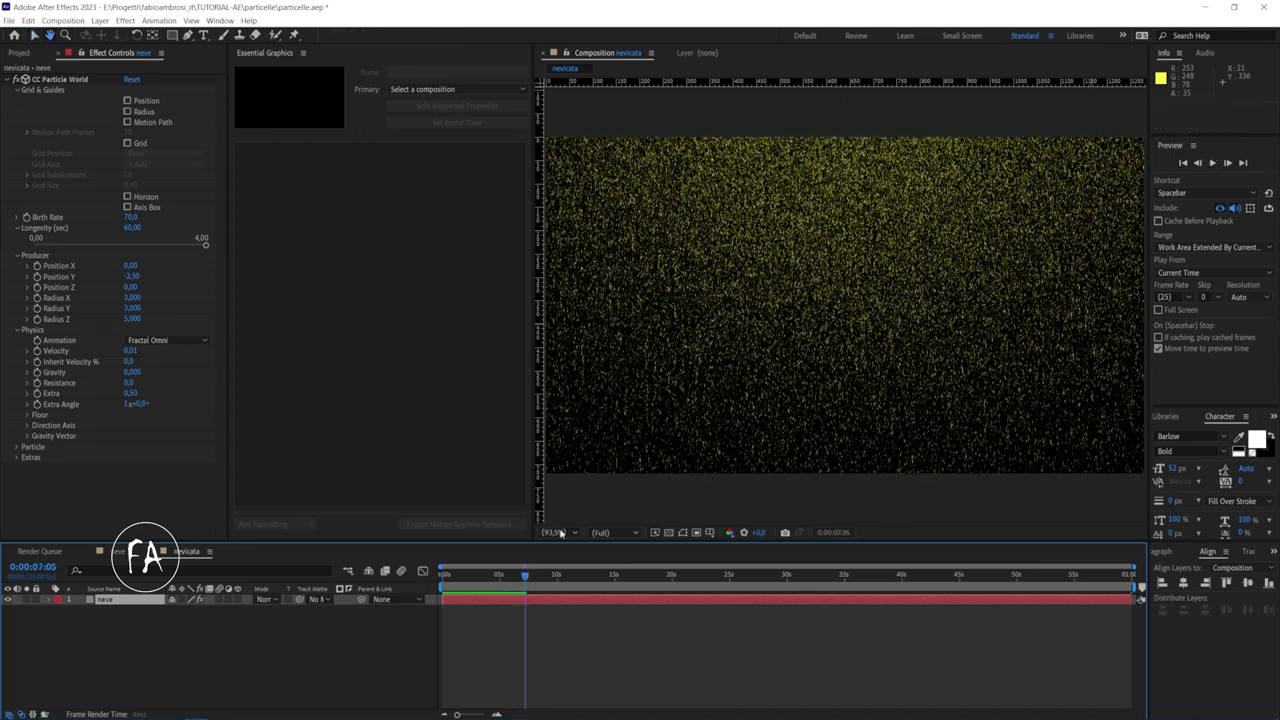
Raise Producer Position Y to -3,92 and preview the particle fall up to 13 seconds
drag(470, 576, 458, 577)
drag(480, 578, 473, 580)
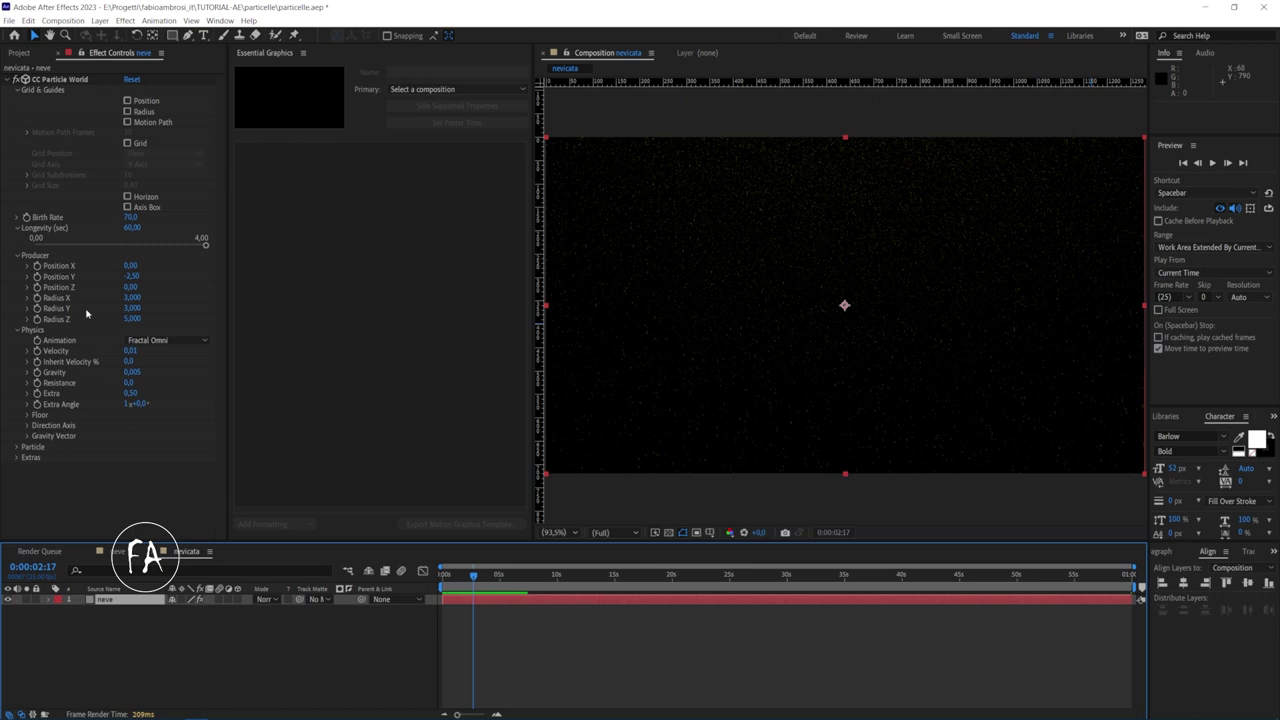
drag(130, 276, 46, 286)
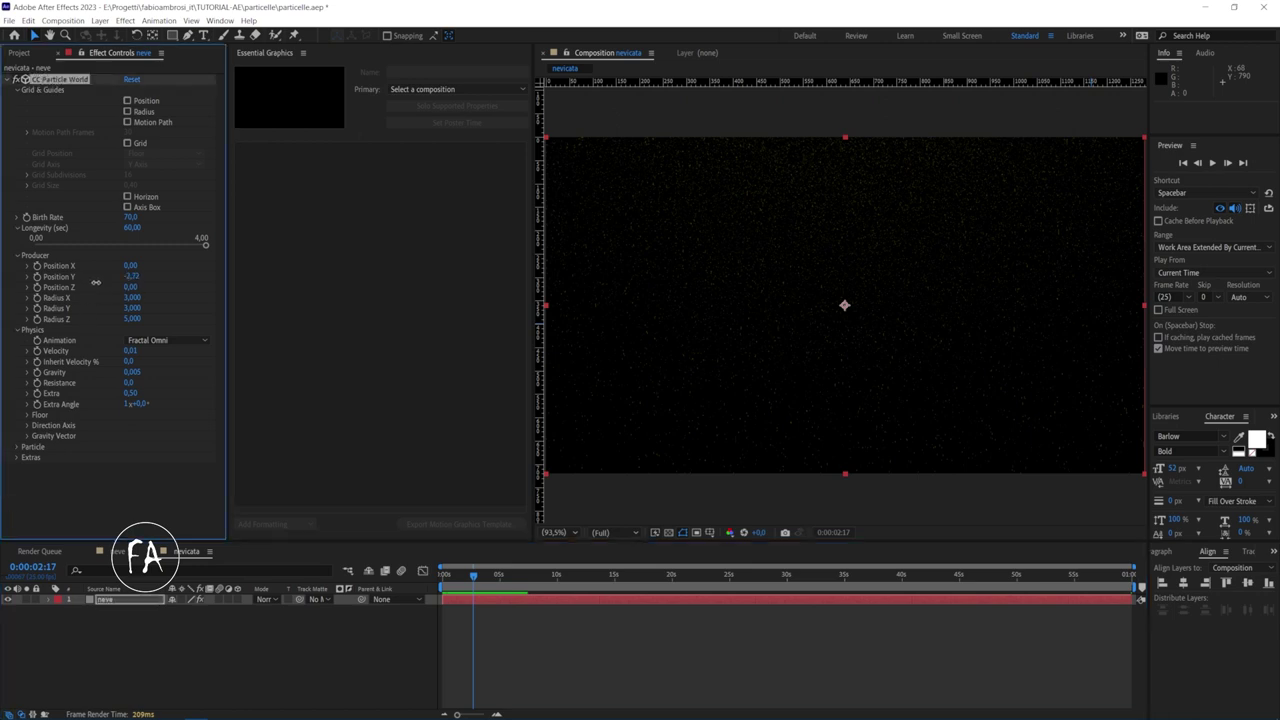
click(437, 583)
key(space)
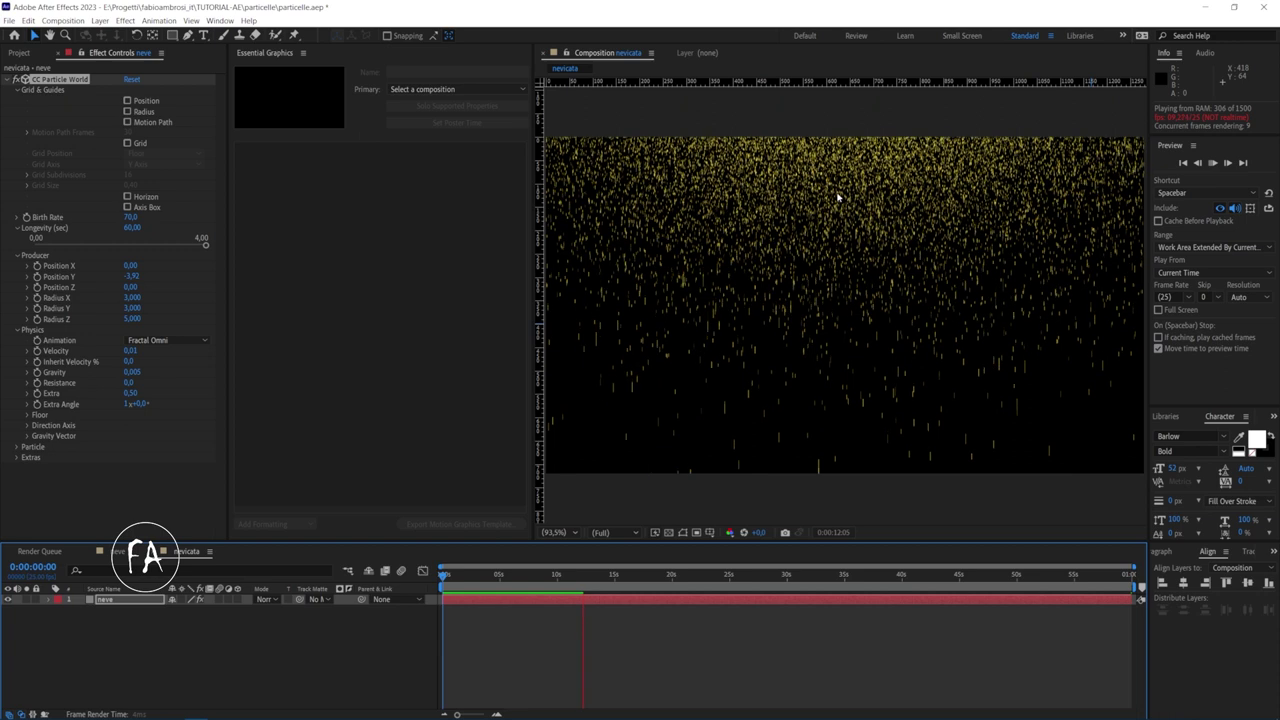
key(space)
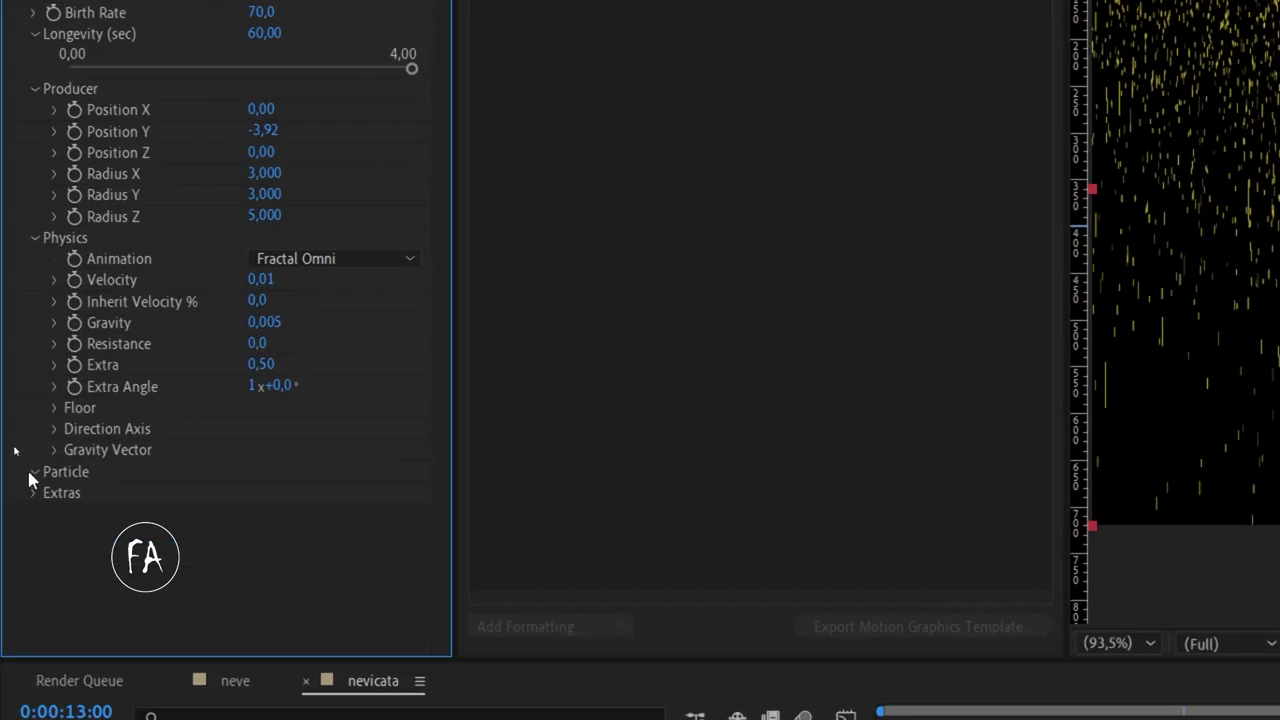
Set the CC Particle World Particle Type to Faded Sphere
click(32, 472)
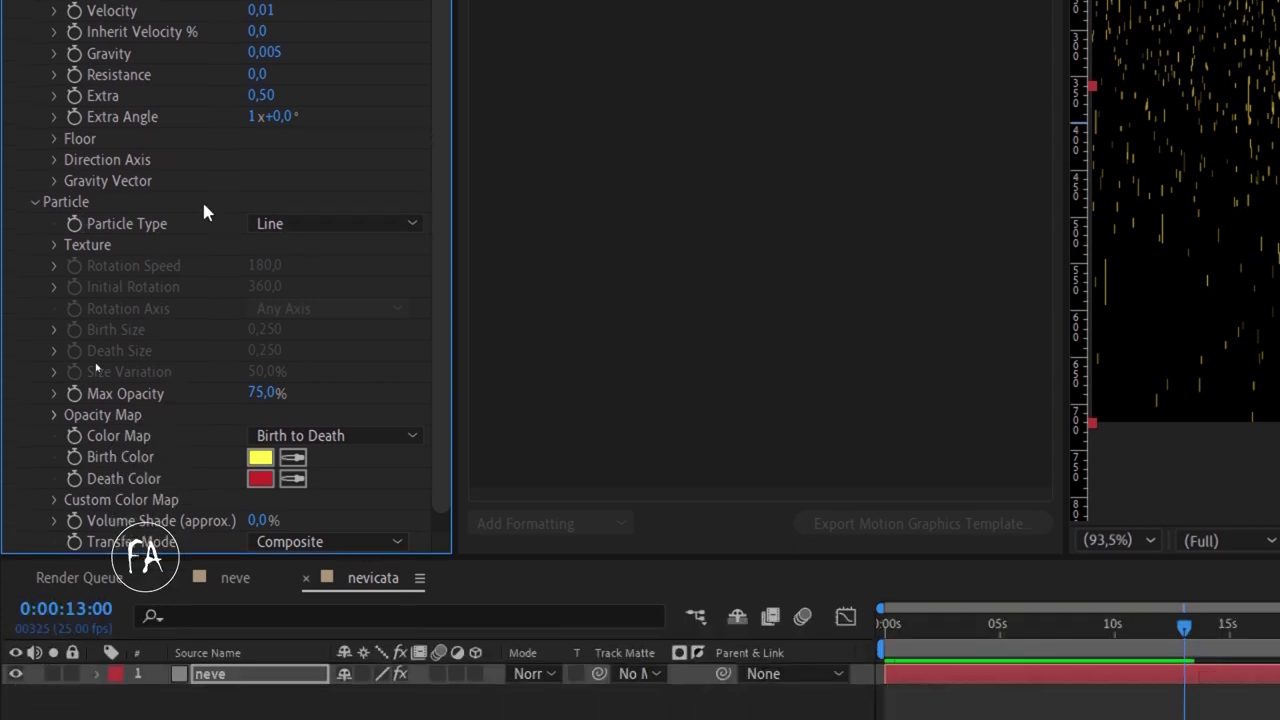
click(295, 225)
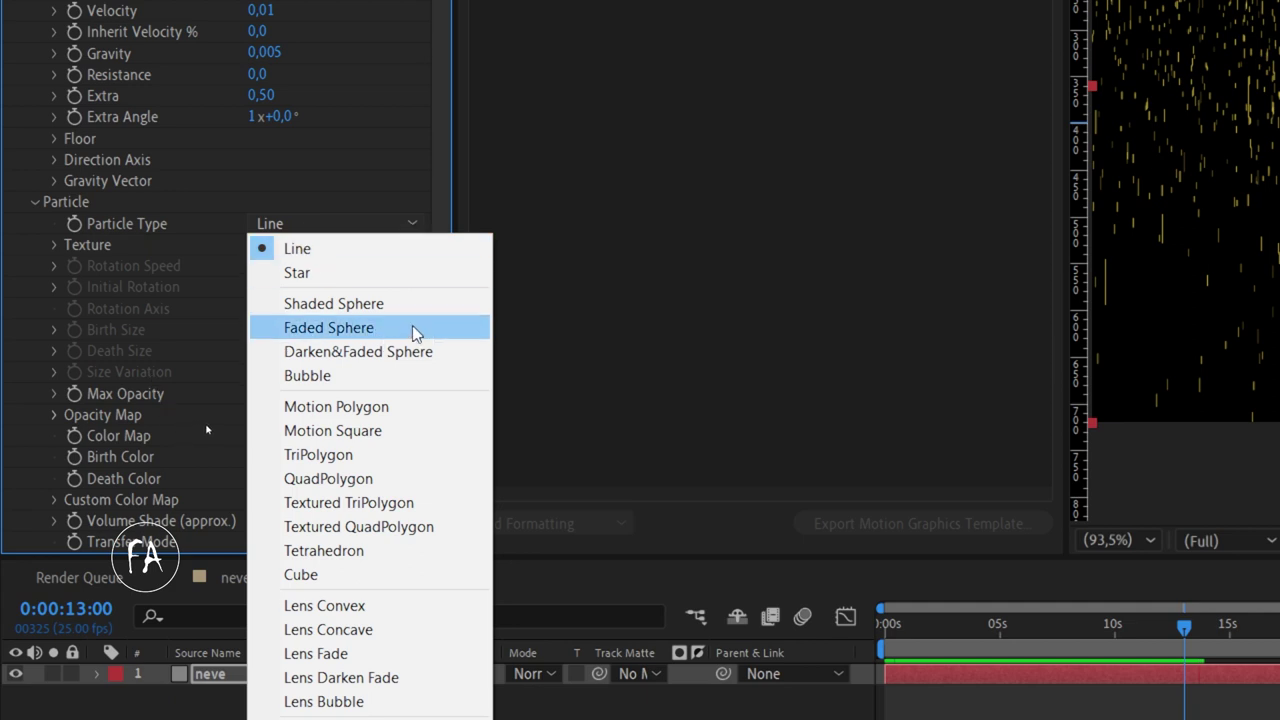
click(415, 334)
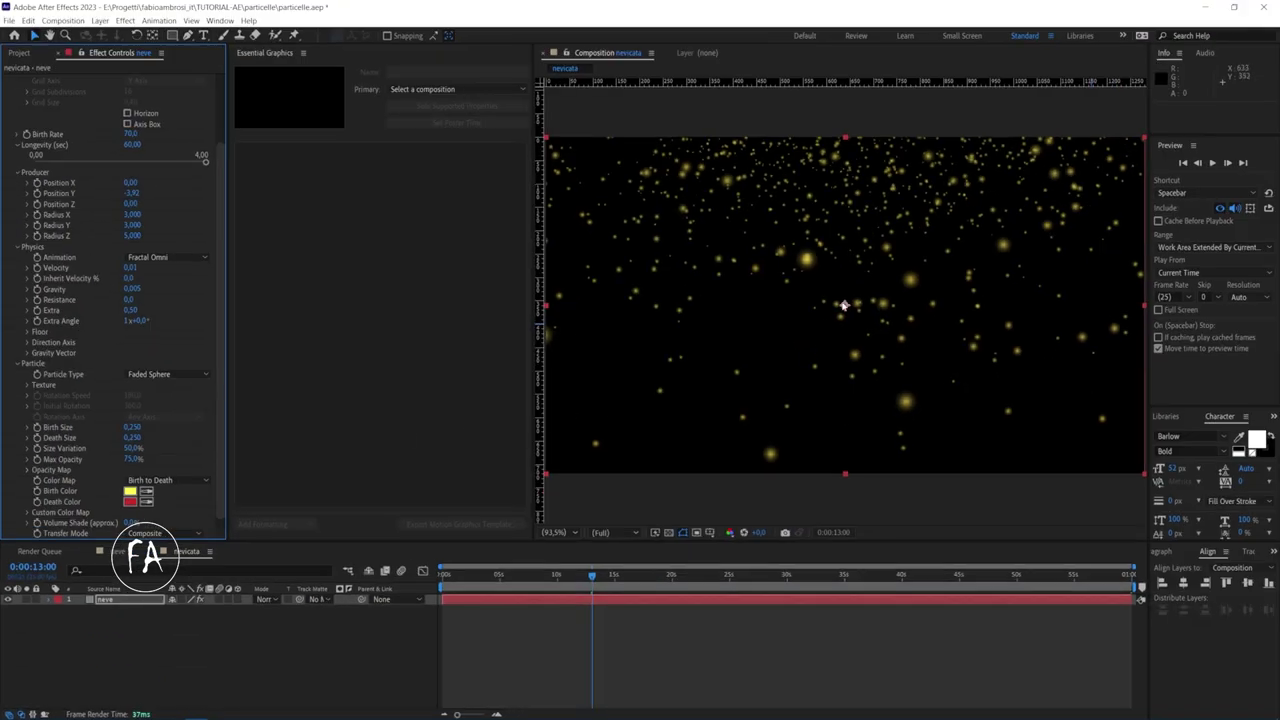
Set the particle Birth Color to pure white FFFFFF
click(130, 492)
drag(405, 297, 268, 134)
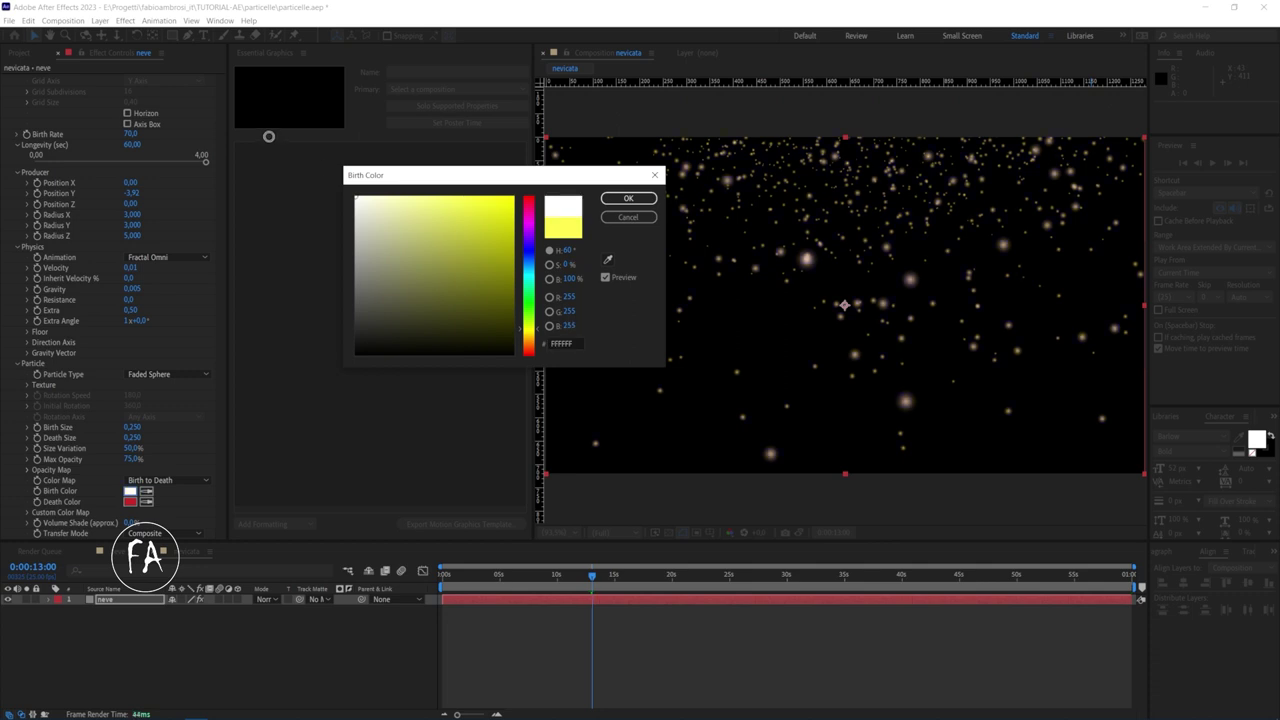
click(604, 198)
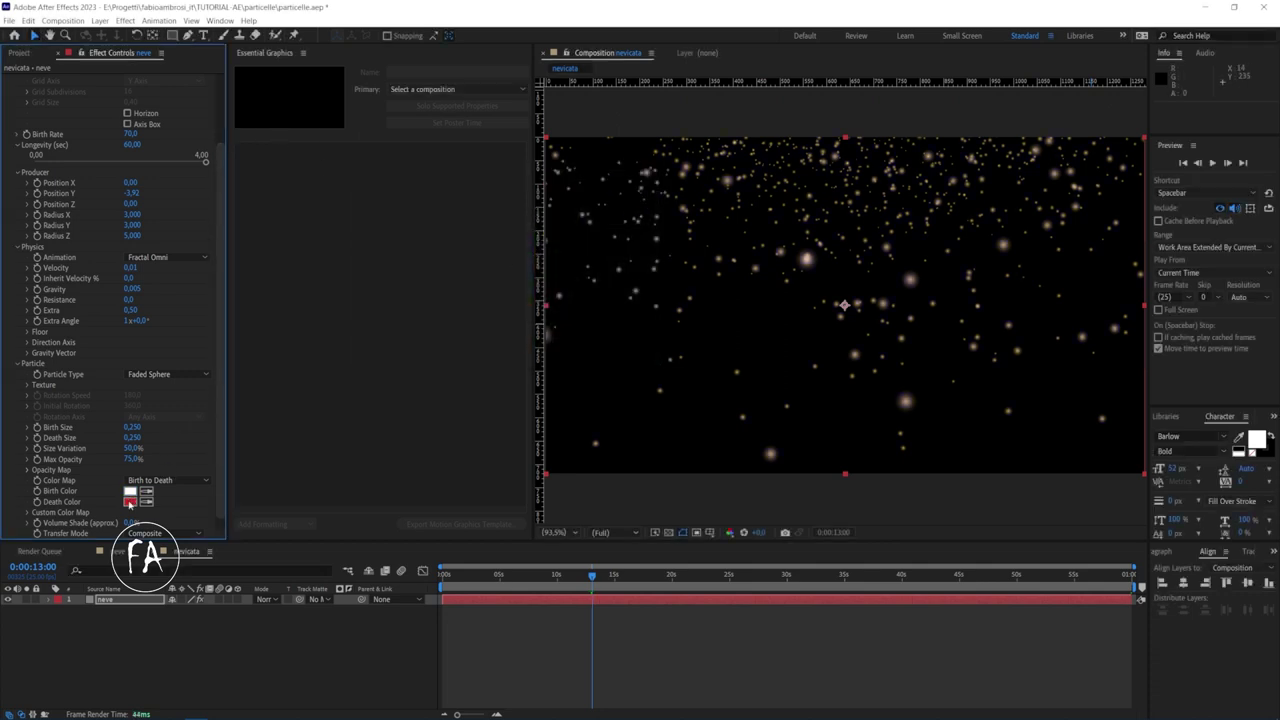
Set the particle Death Color to a near-white pale blue (EBF5FF)
click(130, 501)
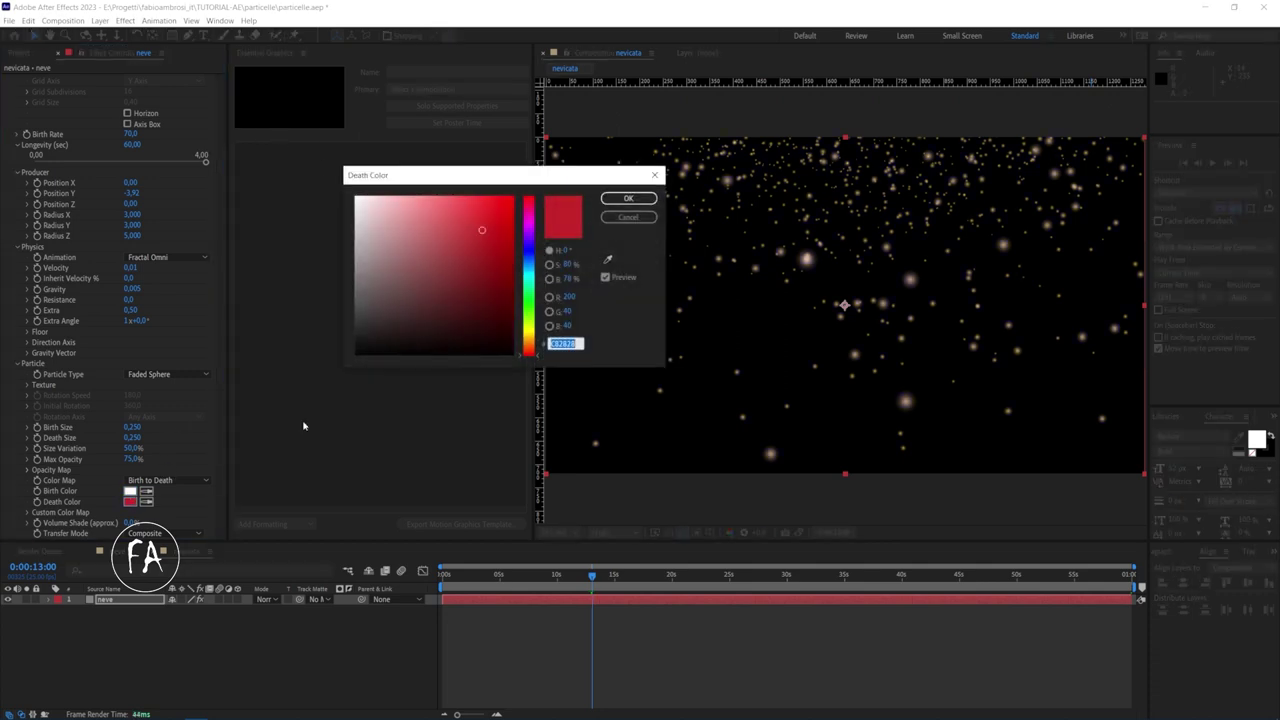
drag(456, 240, 397, 157)
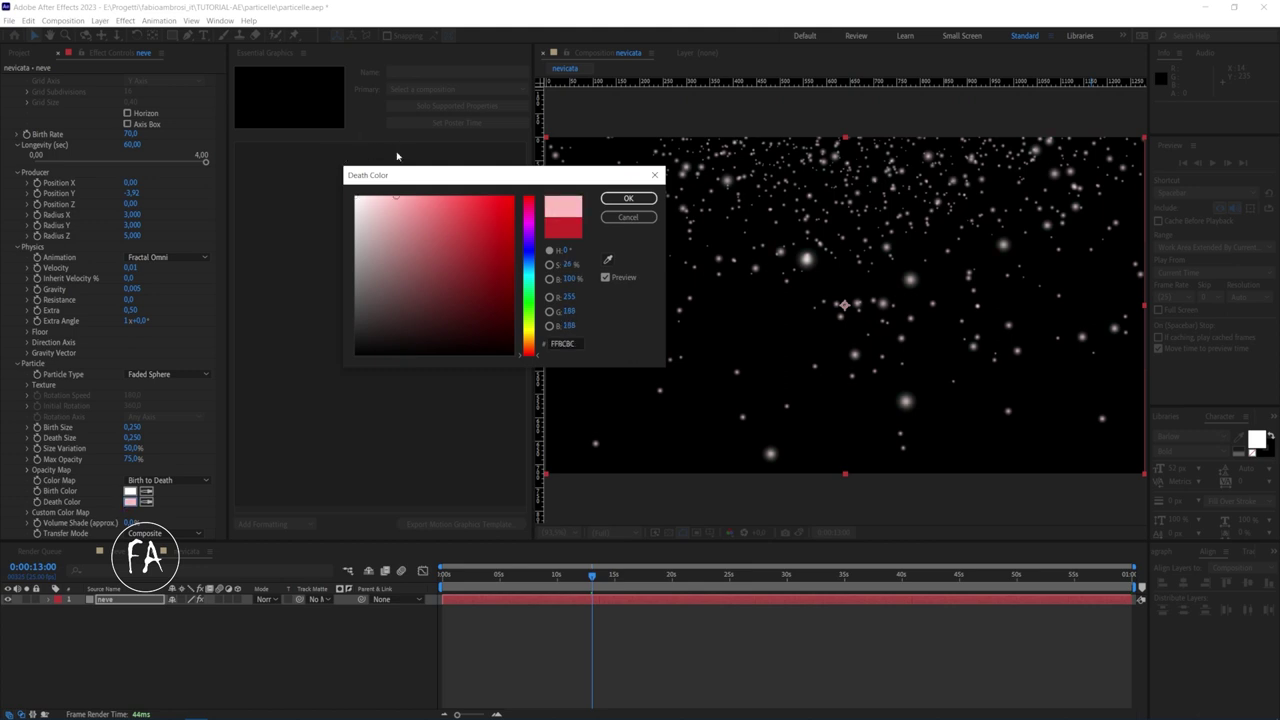
click(530, 265)
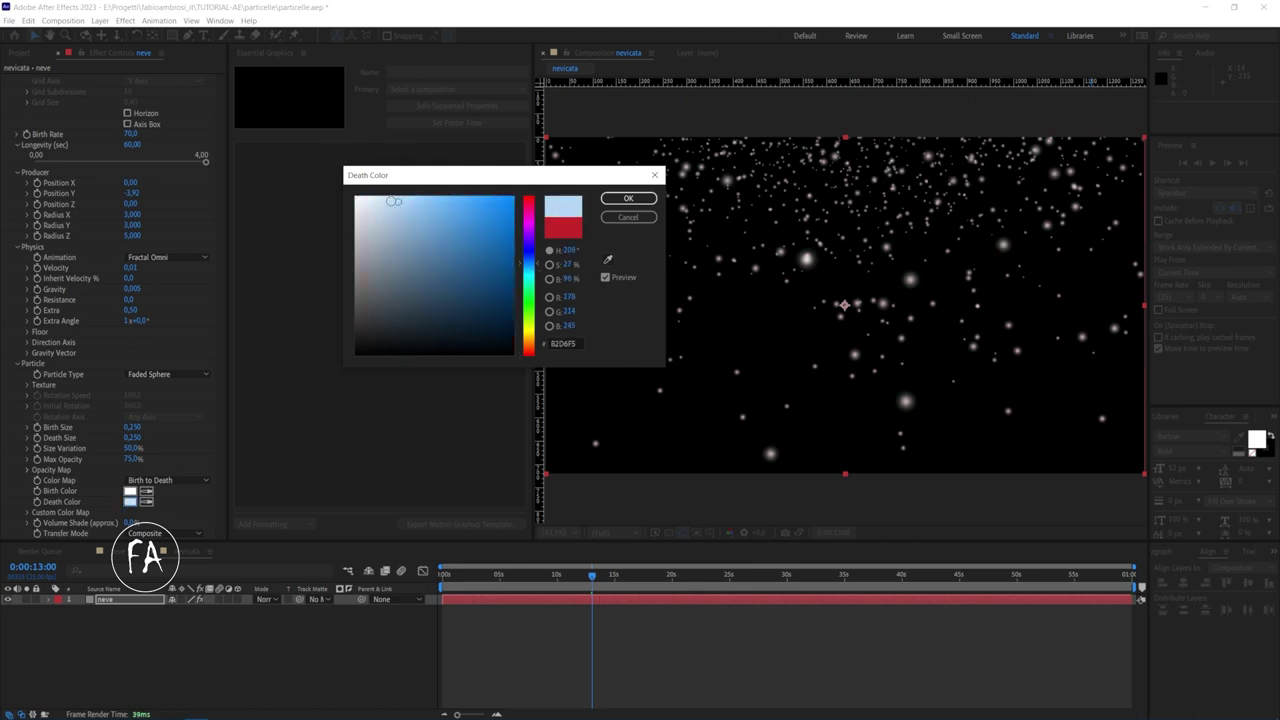
drag(462, 249, 366, 178)
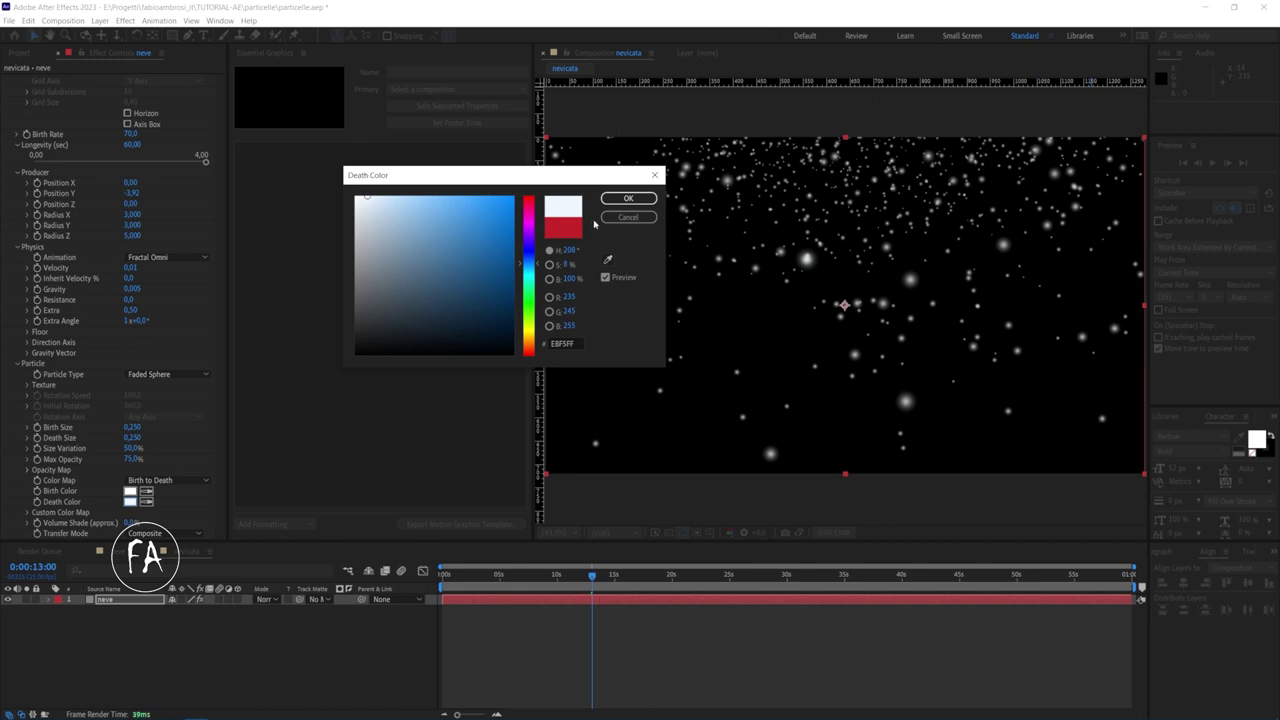
click(628, 198)
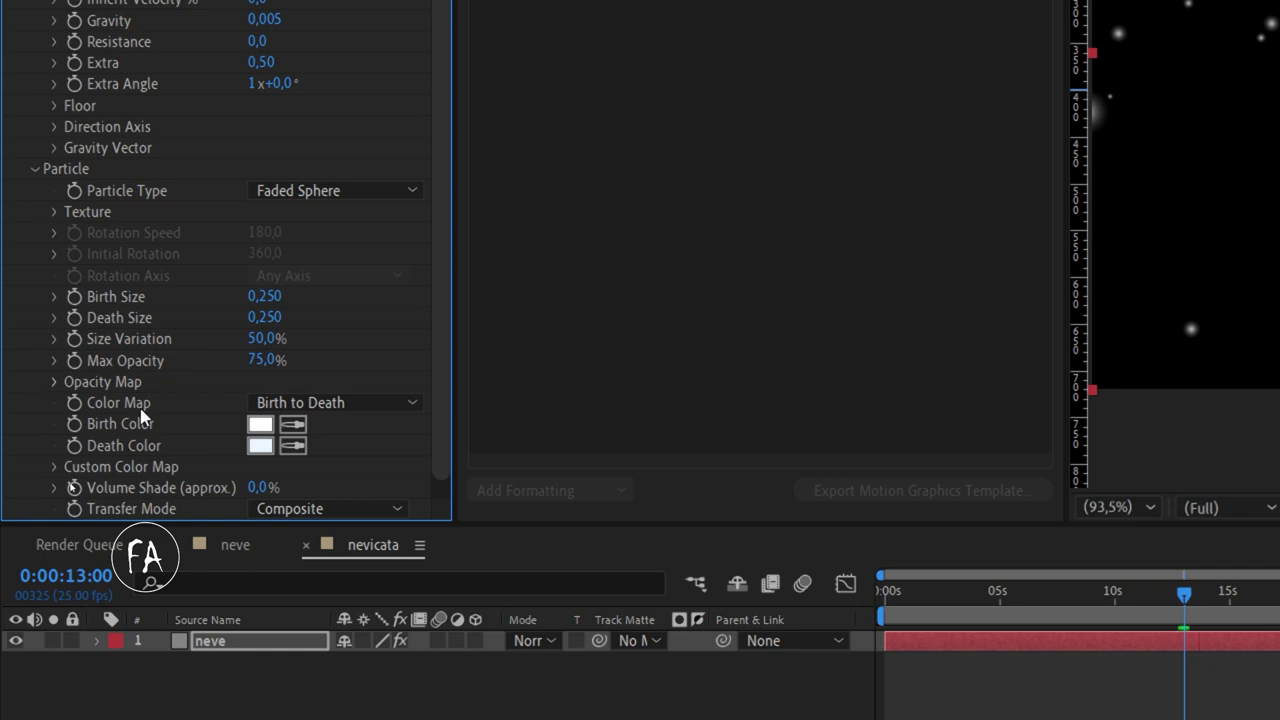
Set the particle Random Seed to 890 in the extra settings
scroll(141, 418, down, 1)
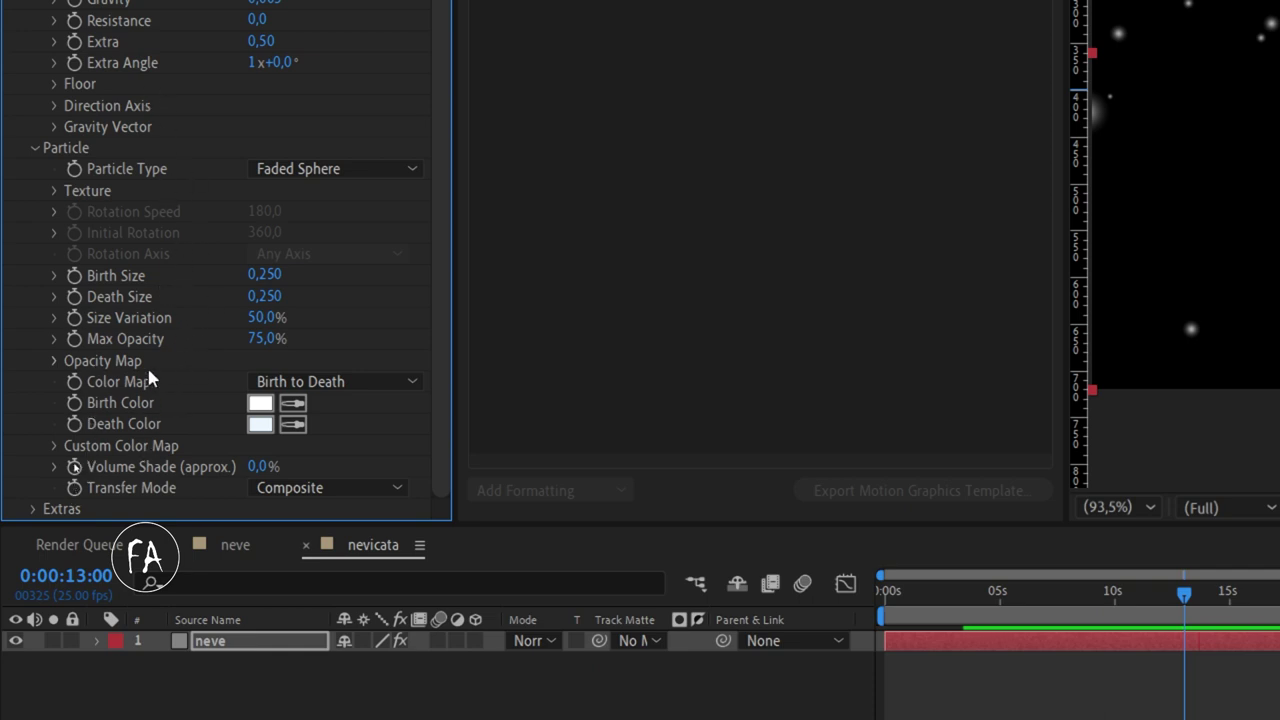
click(31, 509)
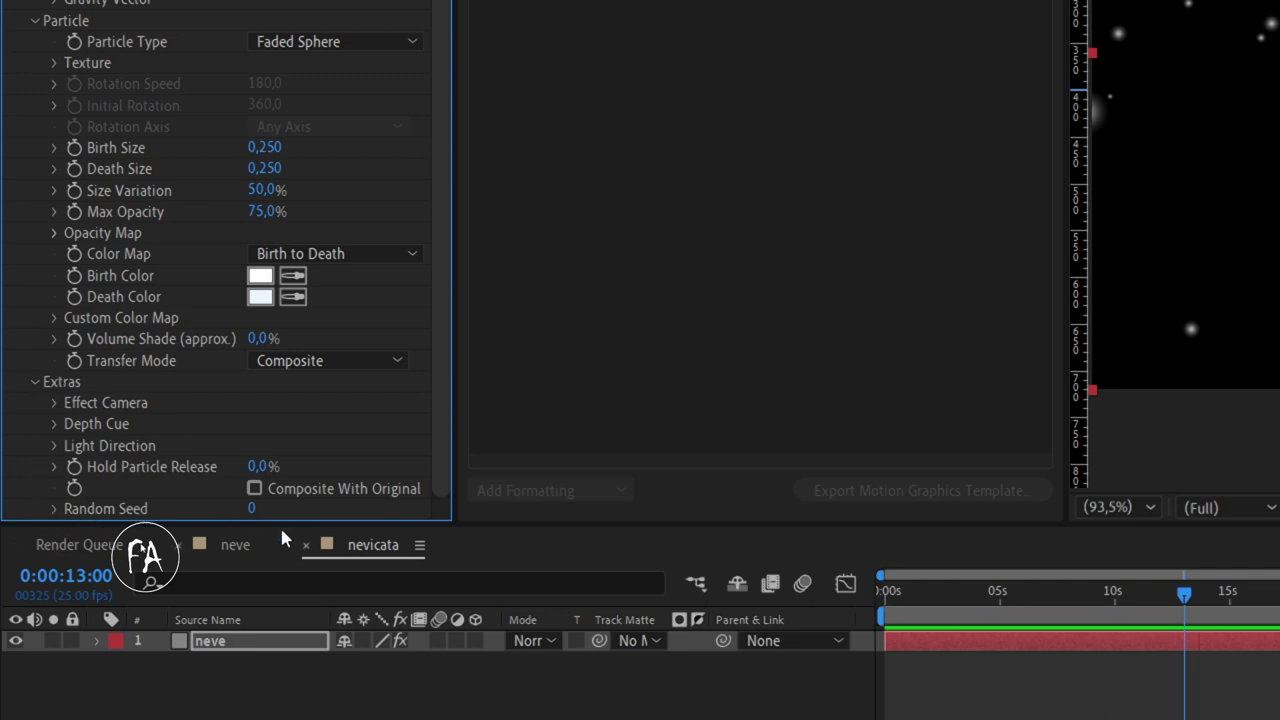
click(252, 508)
text(890)
key(Return)
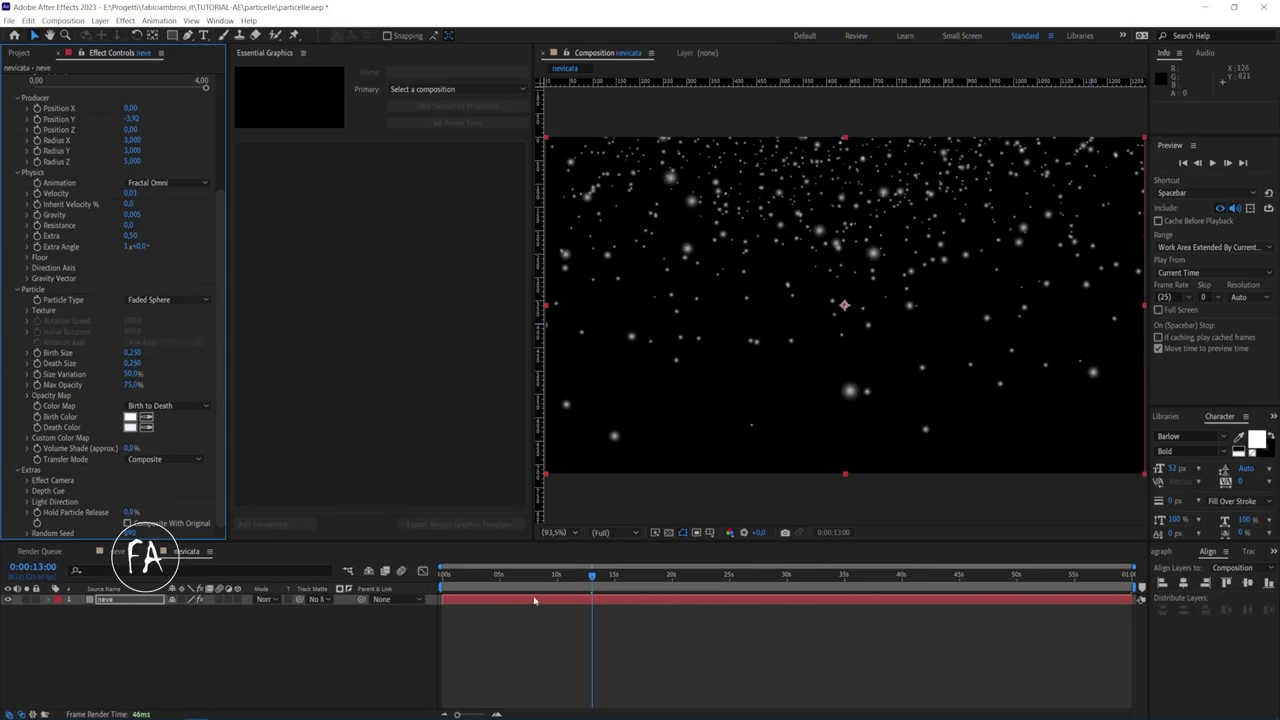
Rewind to the start and play, then stop, the snowfall preview
click(468, 576)
click(443, 576)
key(space)
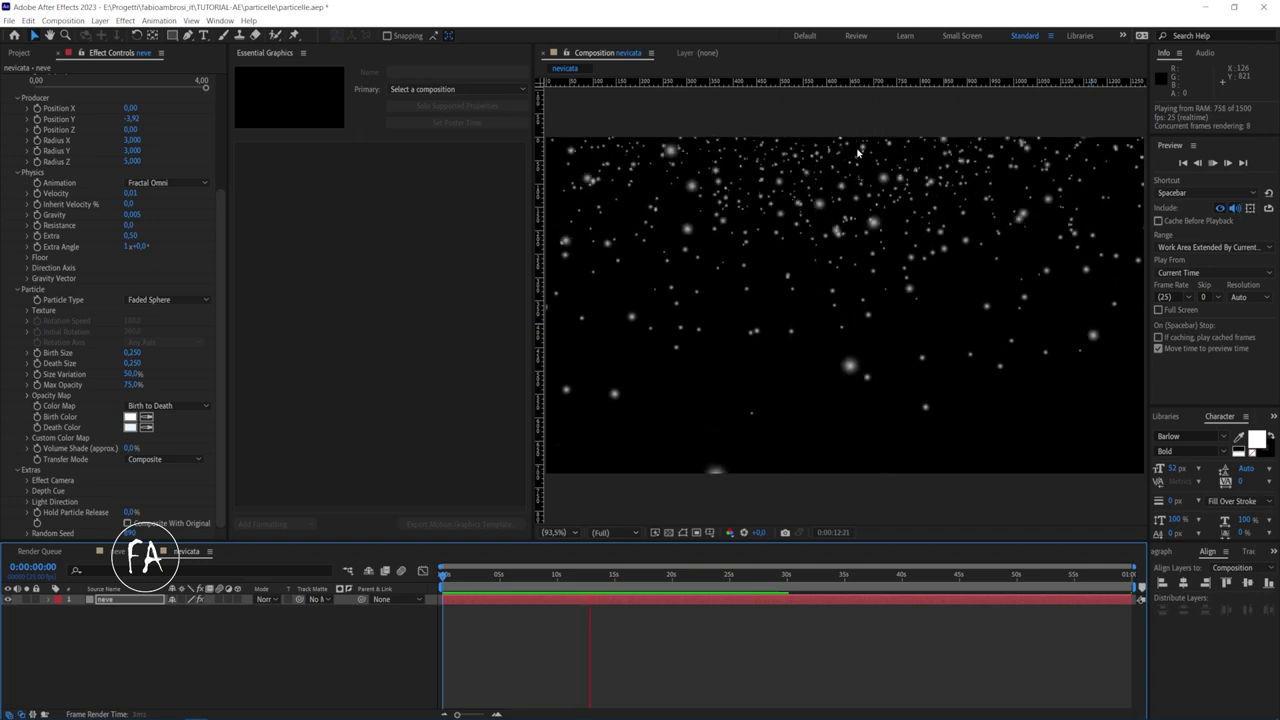
key(space)
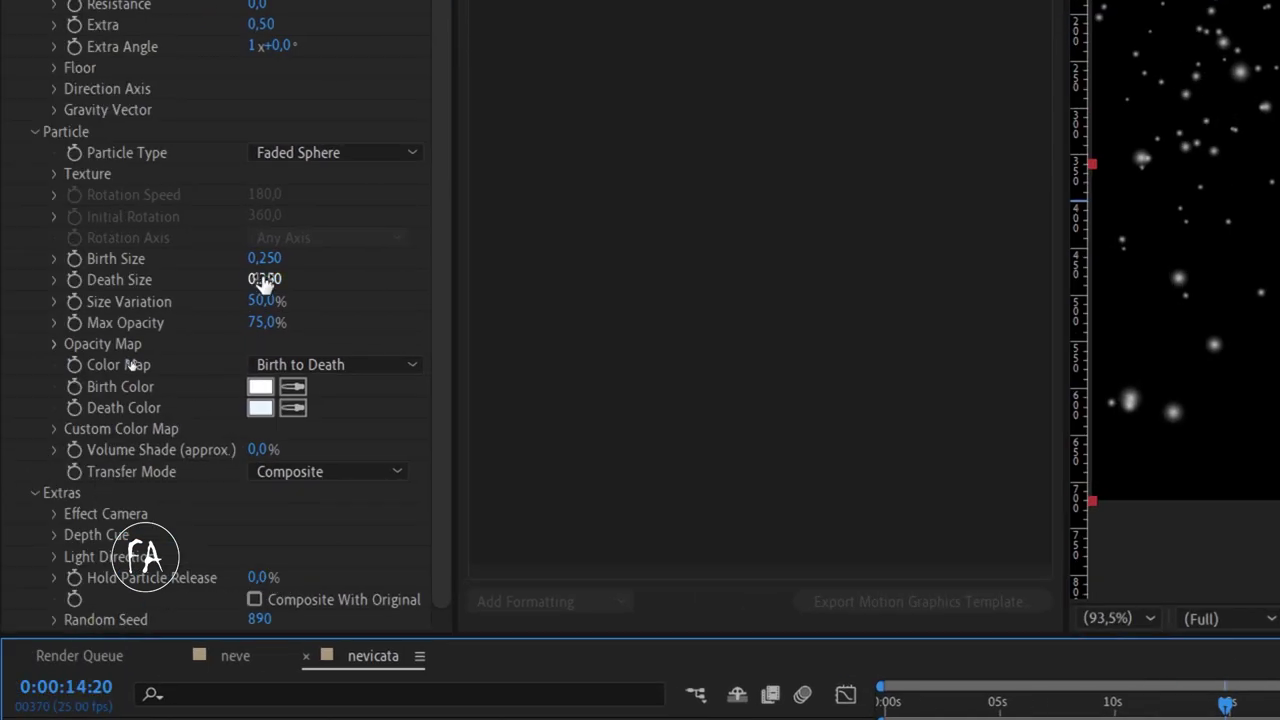
Set the particle Birth Size to 0,100 and Death Size to 0,350
drag(265, 285, 275, 268)
click(268, 258)
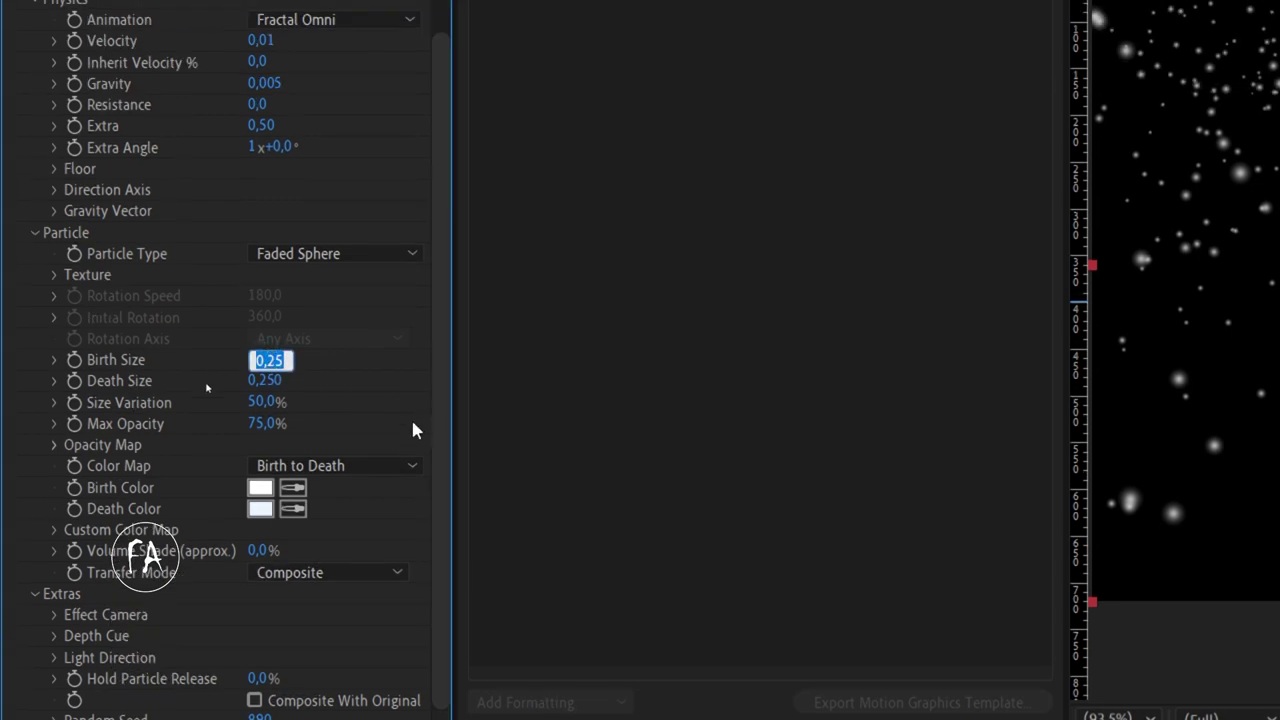
text(,)
text(10)
key(Return)
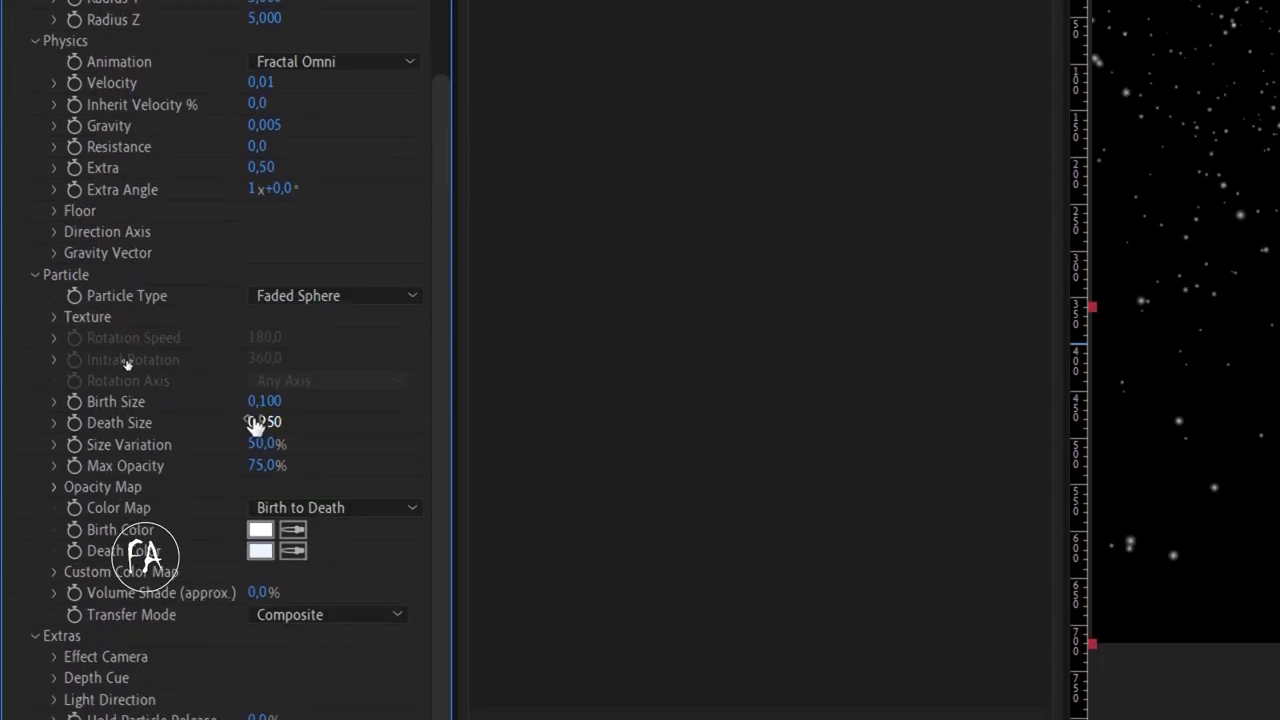
click(262, 422)
text(,35)
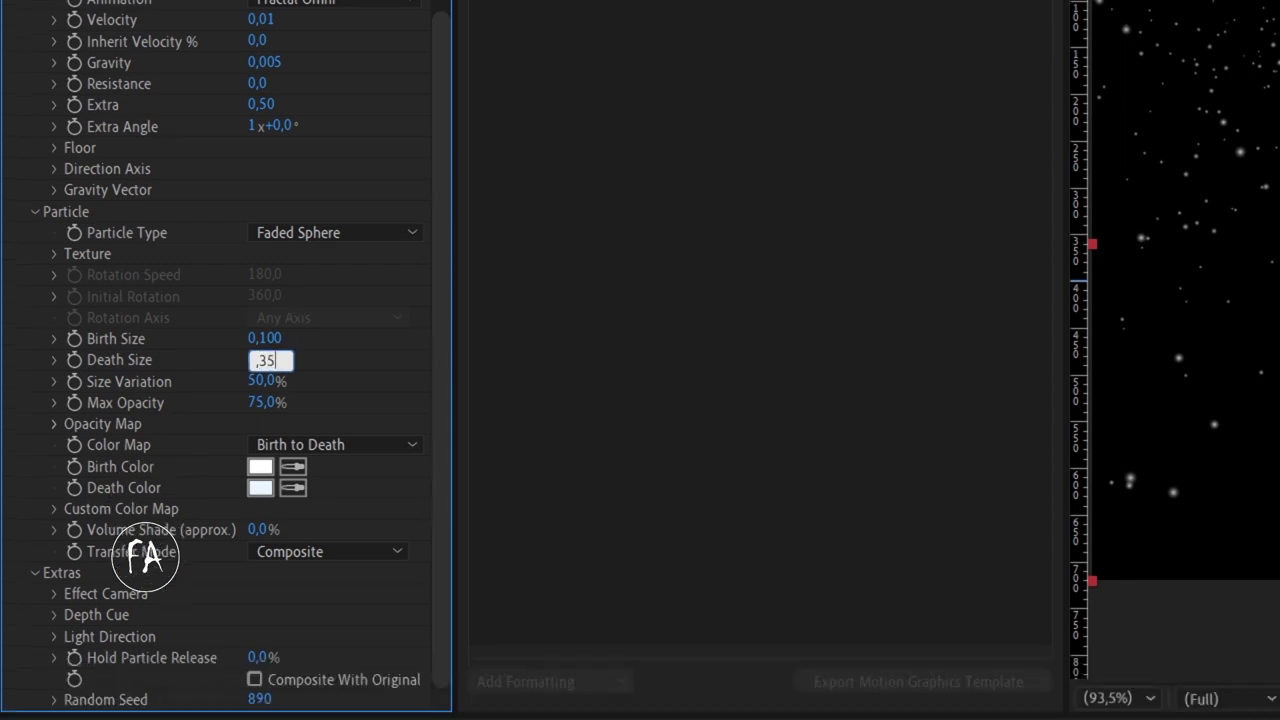
key(Return)
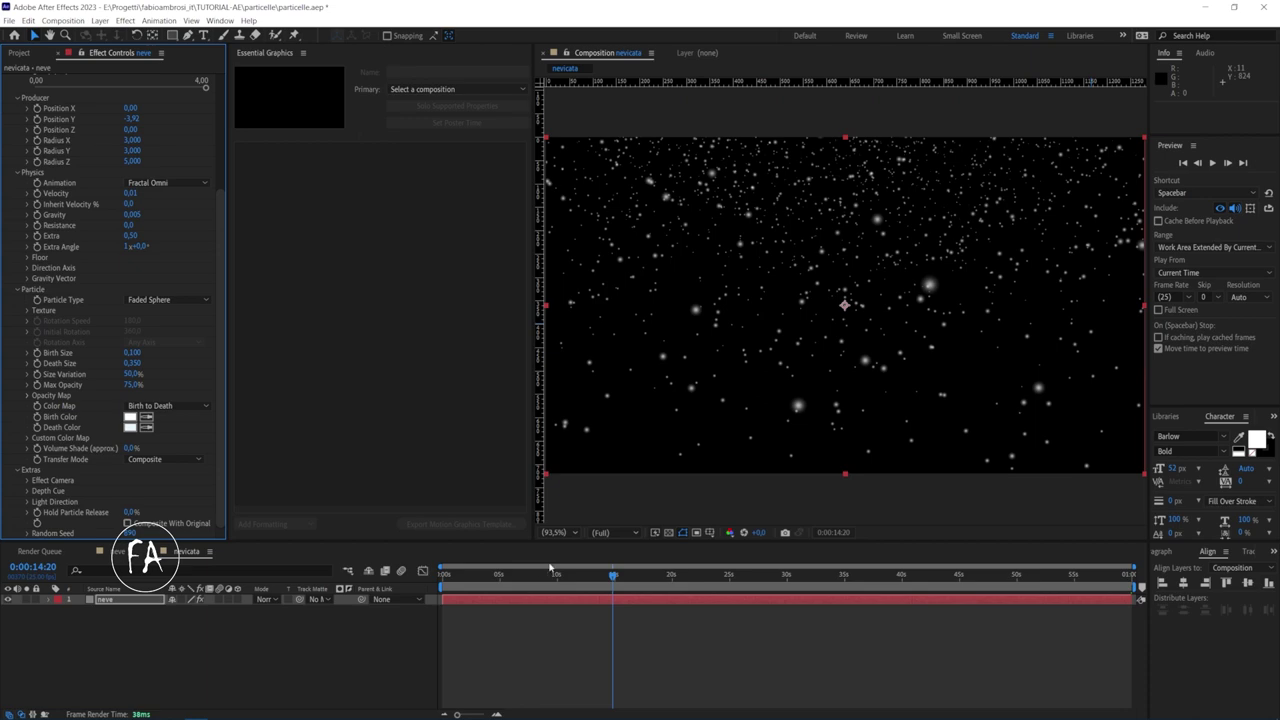
Raise Size Variation and Max Opacity to 100% at a later, denser frame
drag(596, 578, 759, 587)
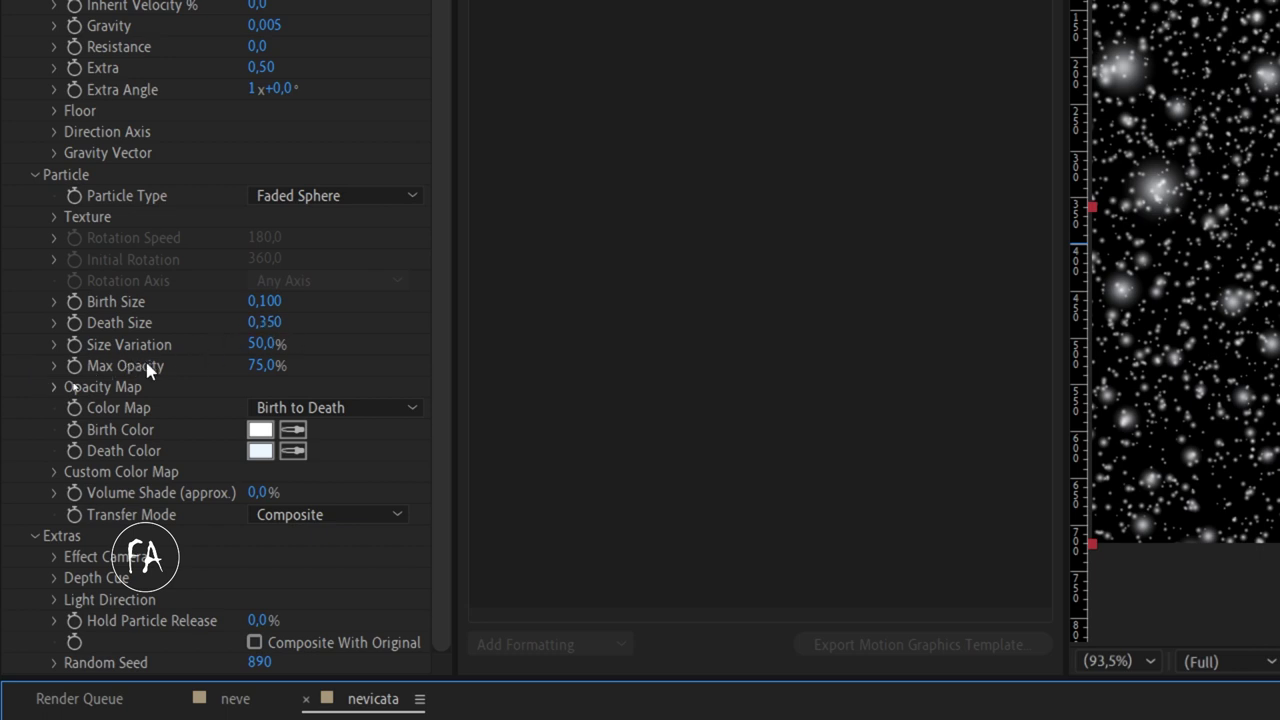
drag(278, 346, 362, 346)
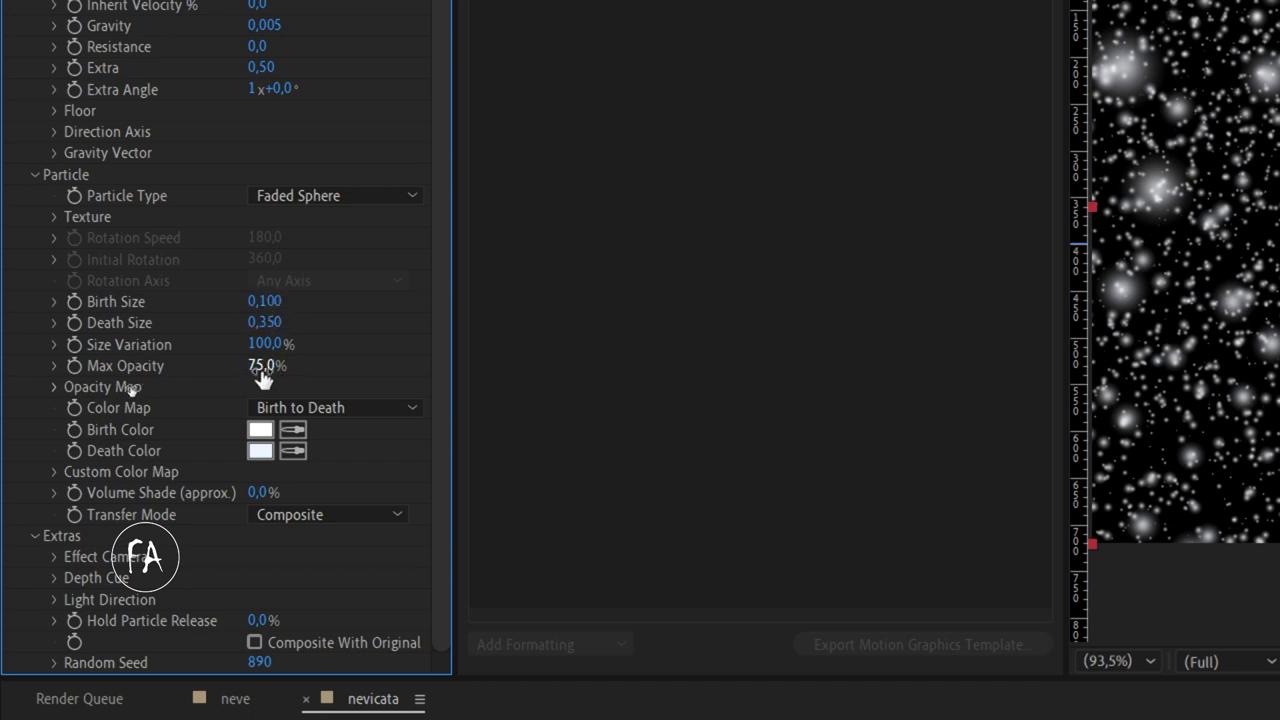
drag(259, 367, 328, 367)
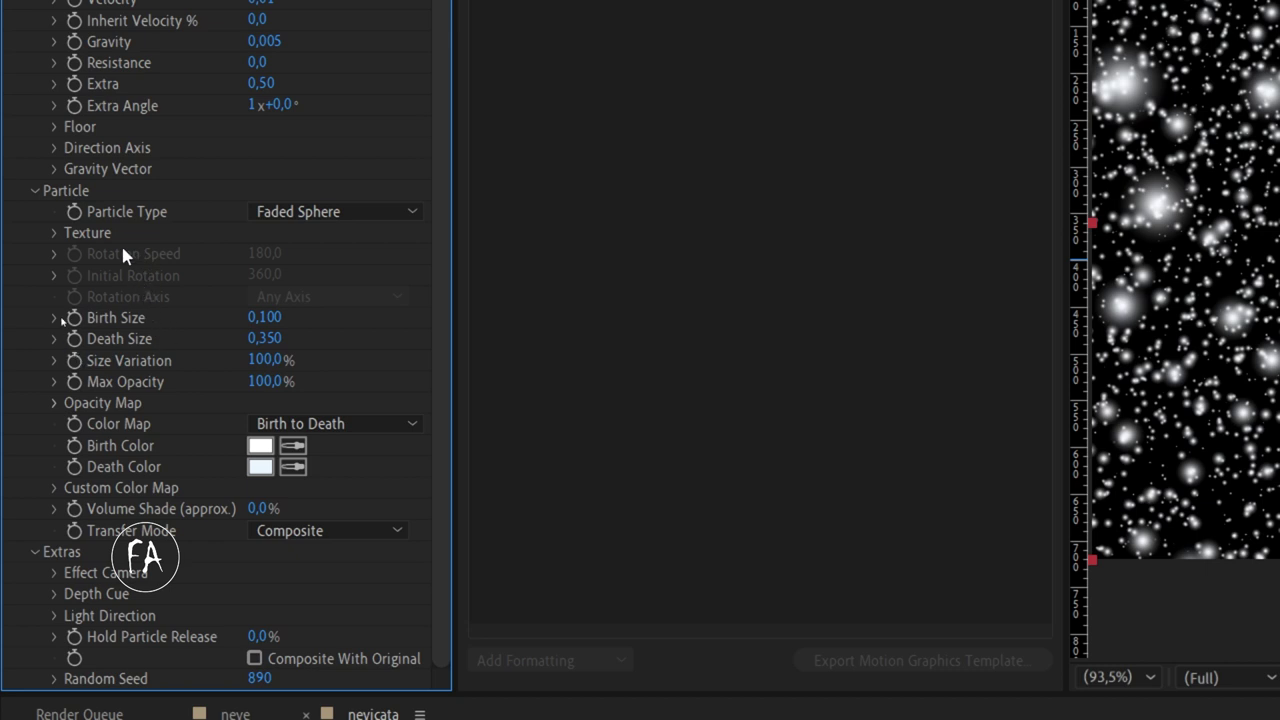
Set the Physics Floor Action to Glue so snowflakes stick
click(30, 190)
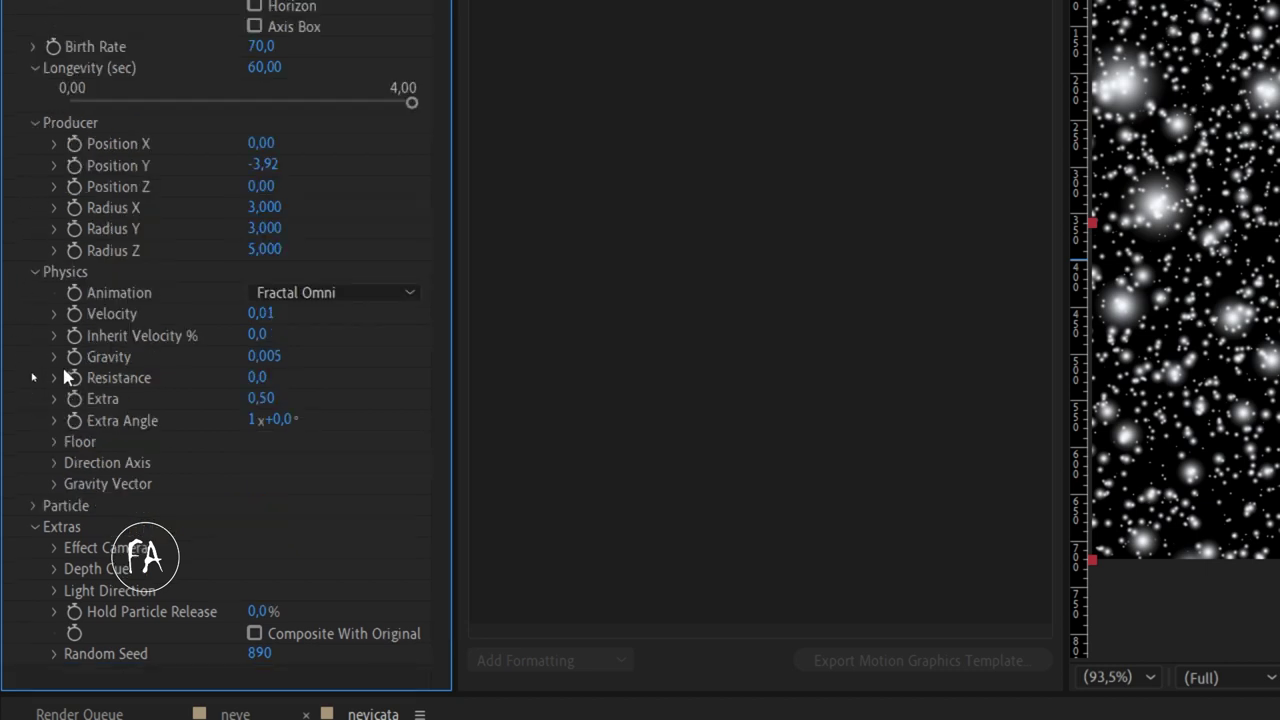
click(54, 442)
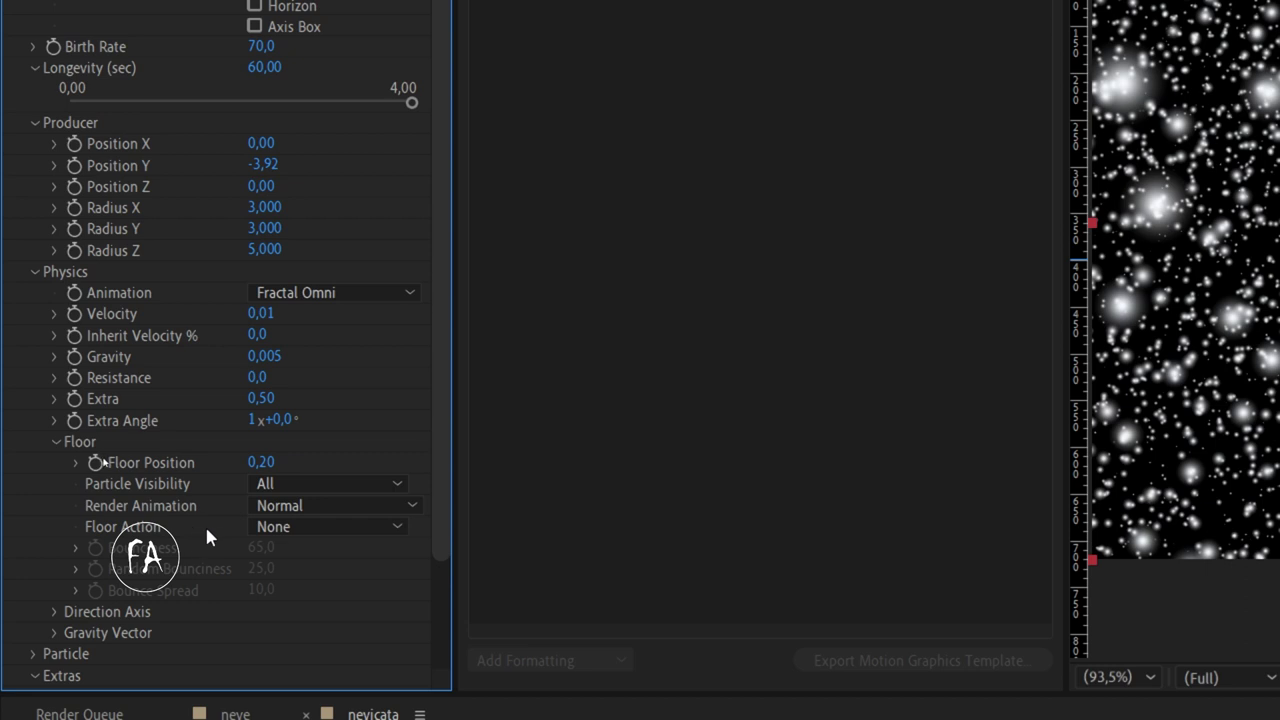
click(331, 524)
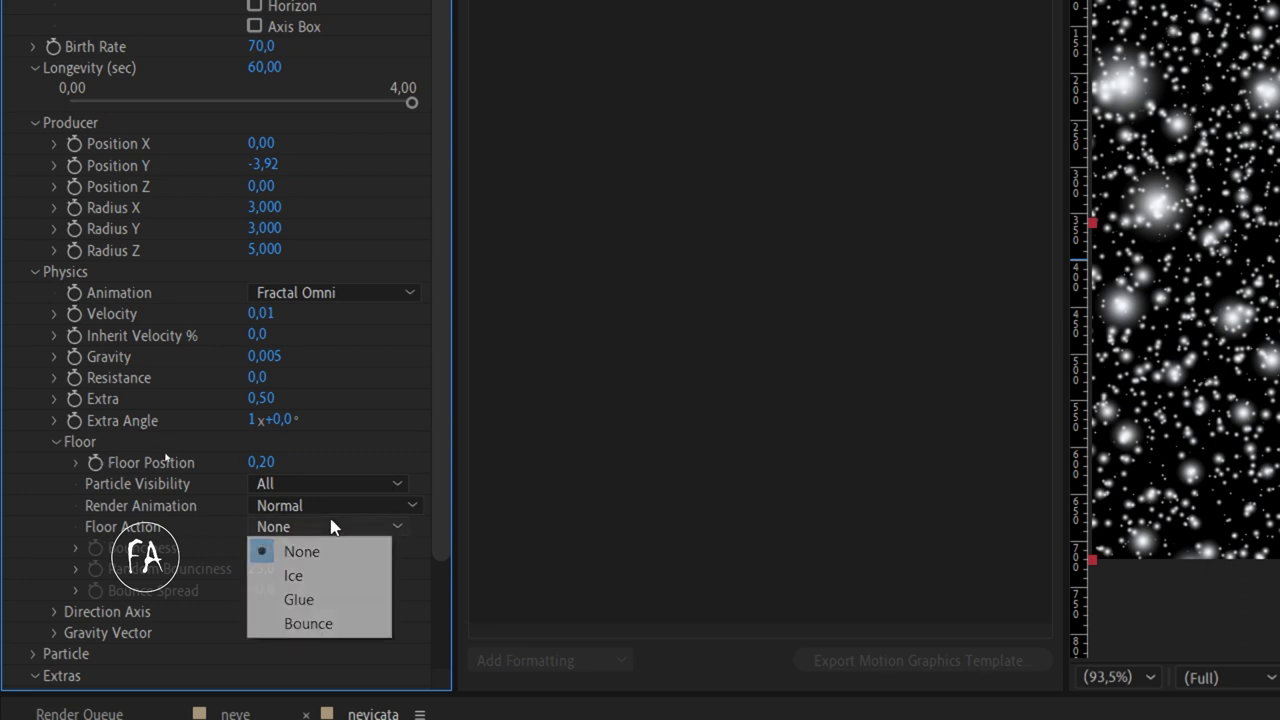
click(358, 599)
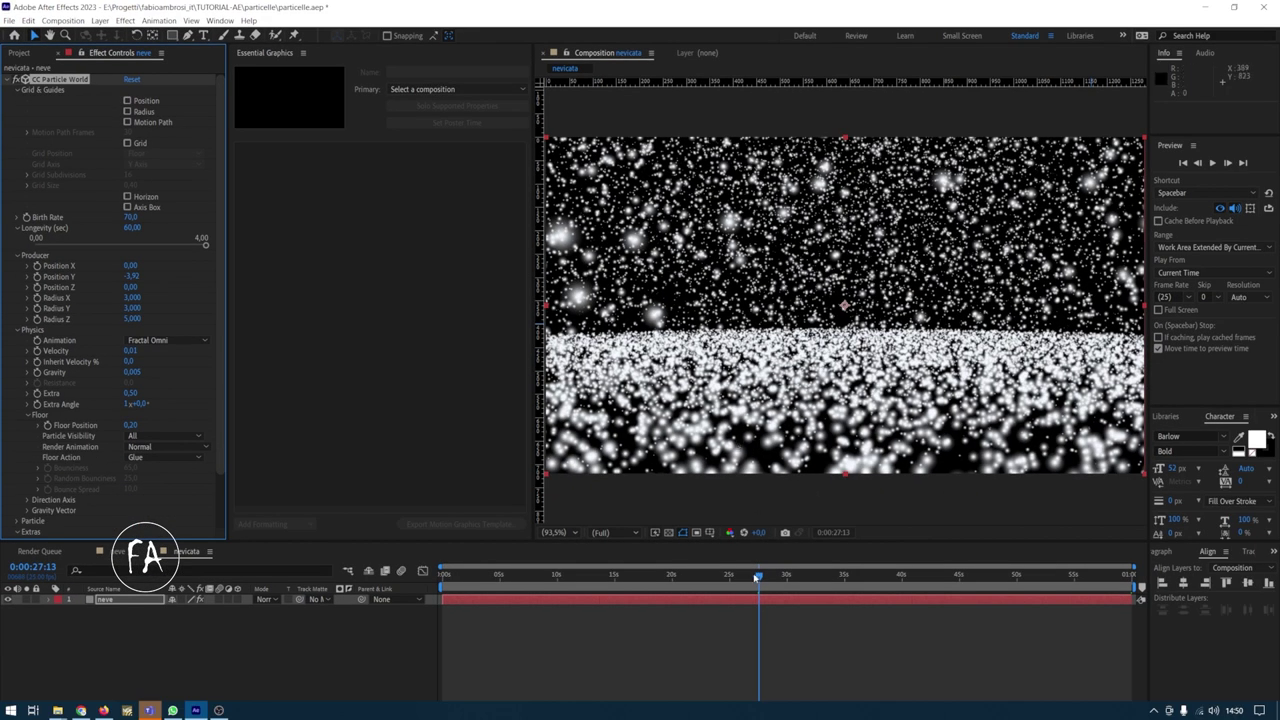
Adjust the Floor Position to 0,35 while viewing a later frame
mouse_move(757, 577)
mouse_down()
mouse_move(933, 577)
mouse_move(749, 577)
mouse_up()
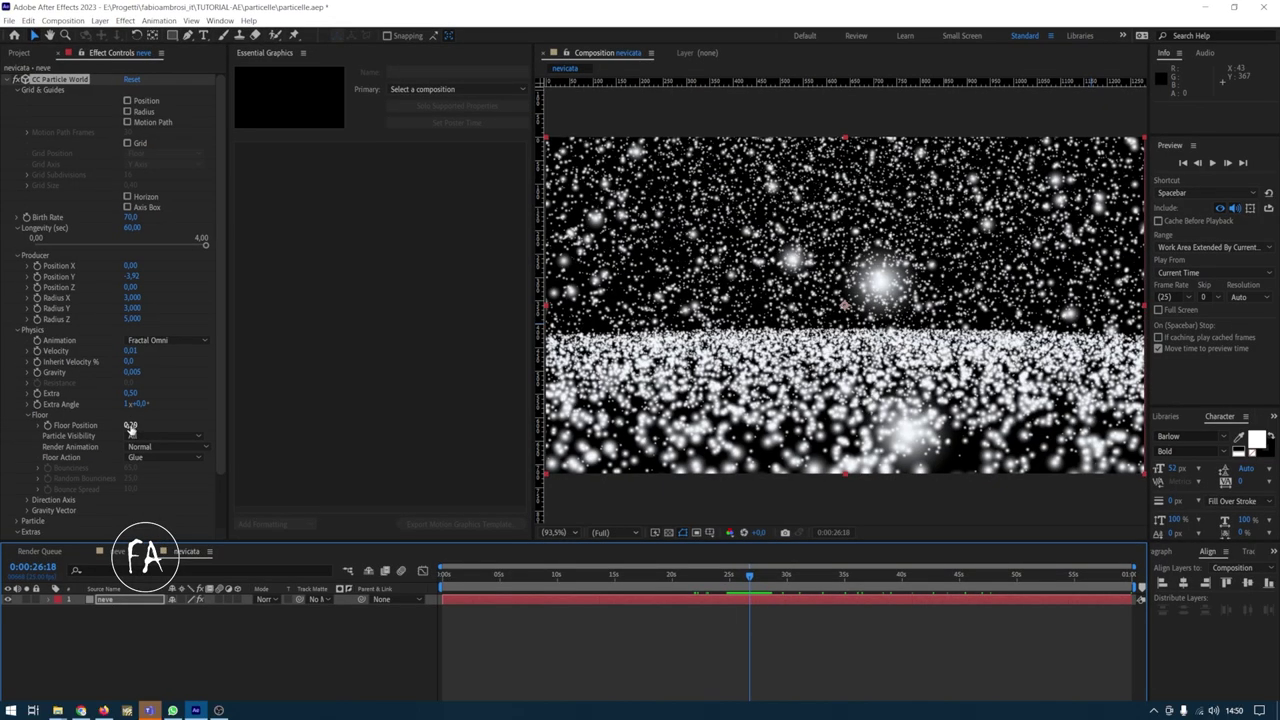
drag(130, 425, 169, 425)
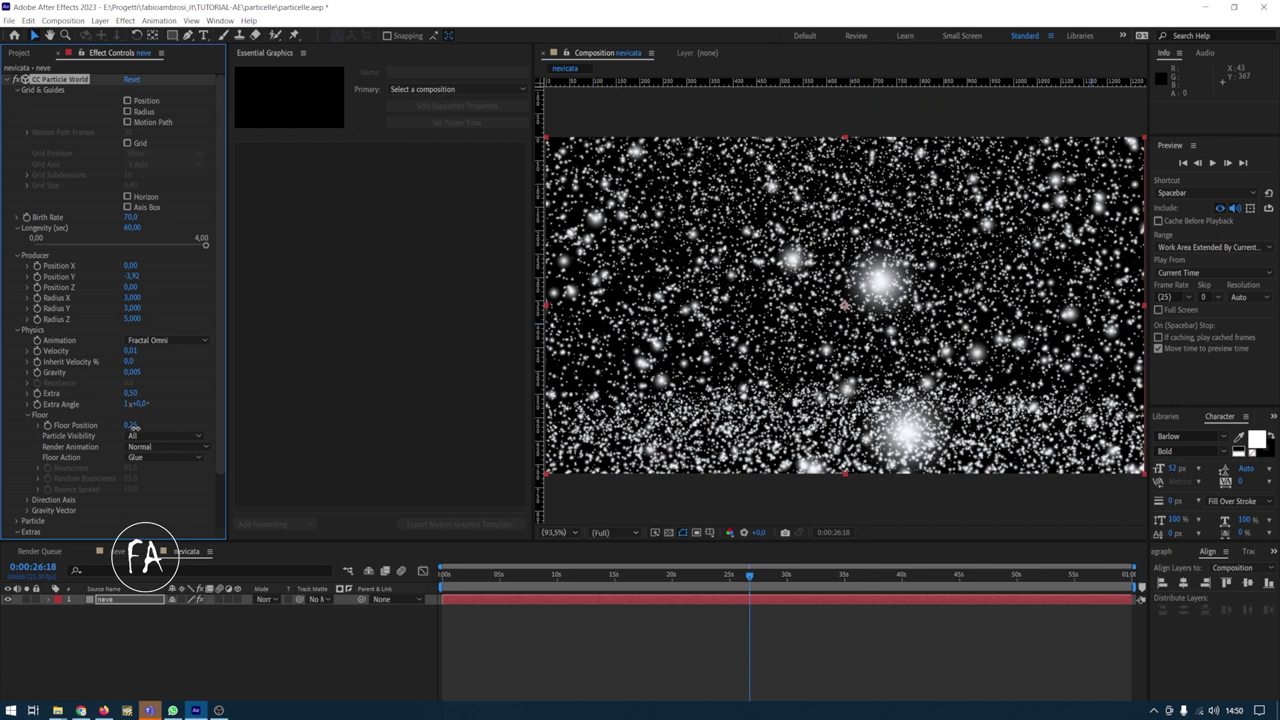
drag(129, 426, 143, 430)
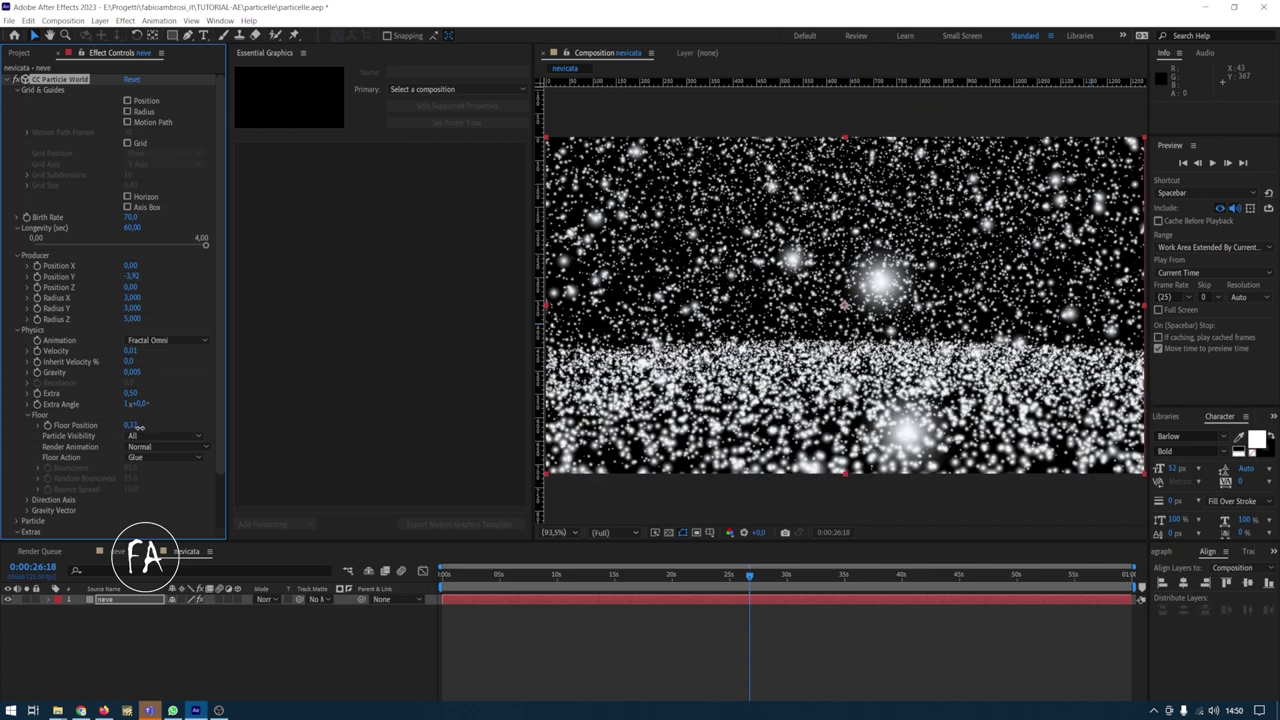
Turn on the particle Grid and reset the composition view to 100%
click(127, 143)
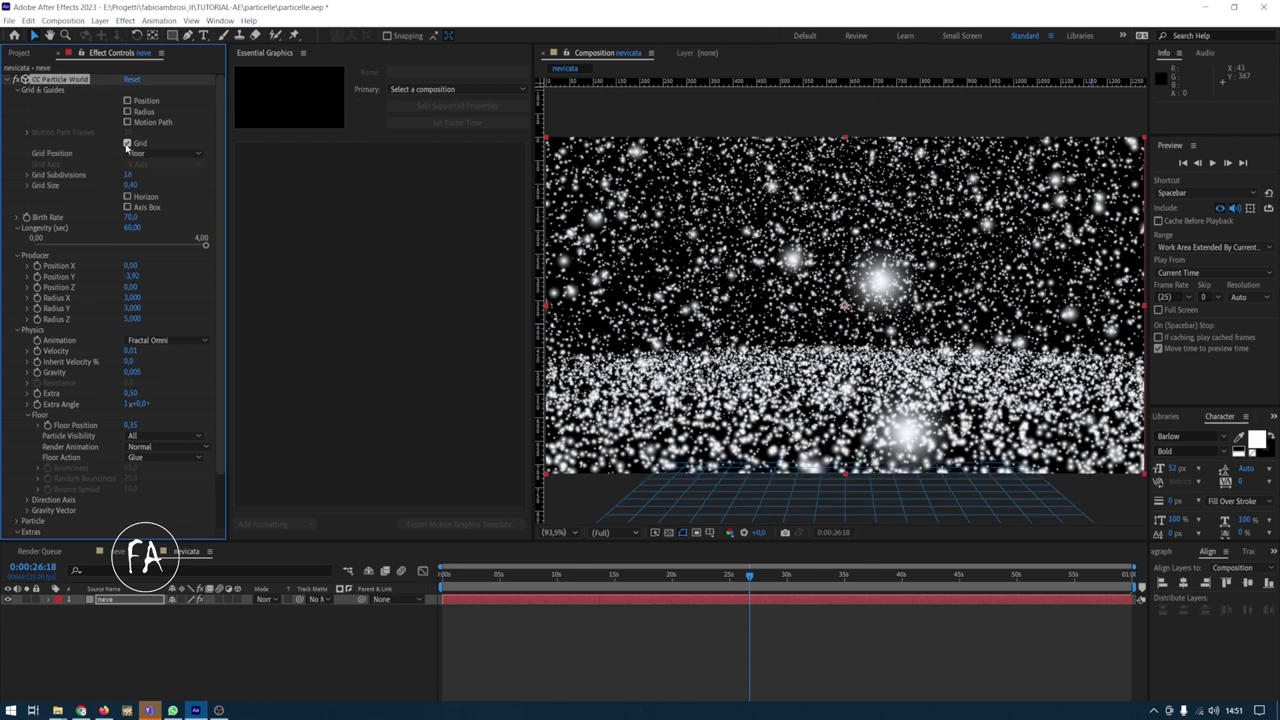
scroll(814, 437, down, 2)
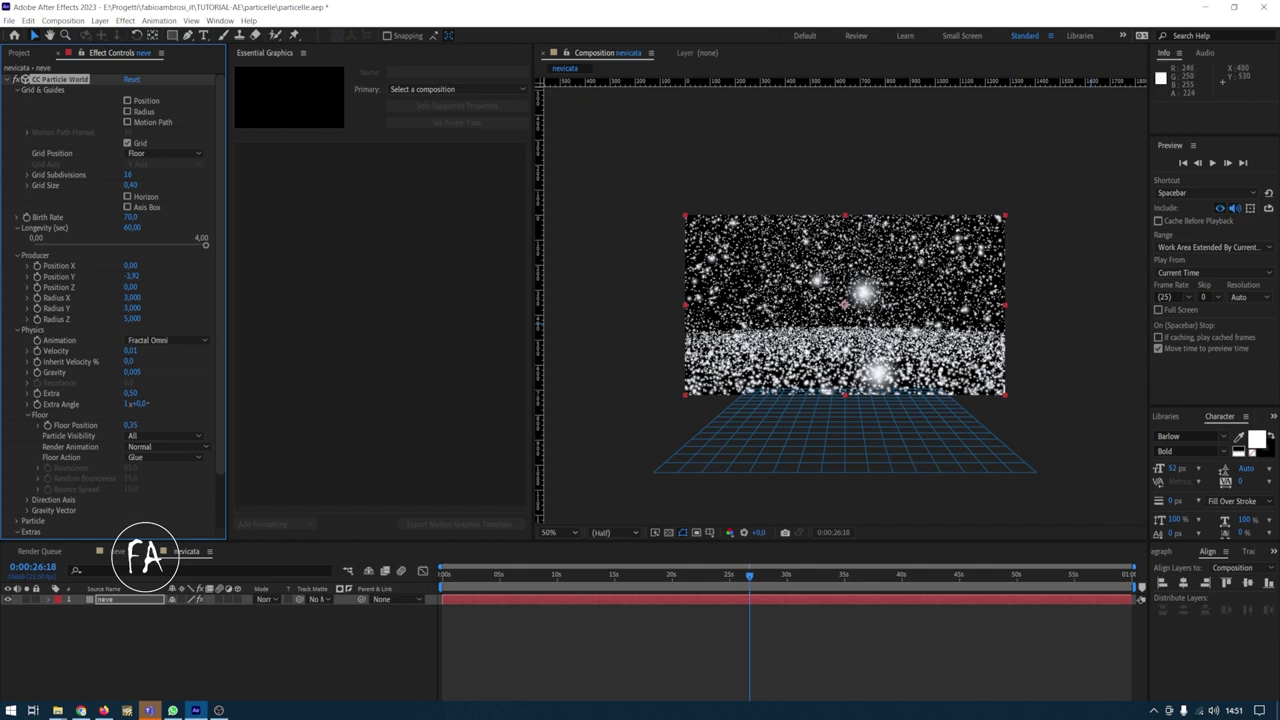
key(period)
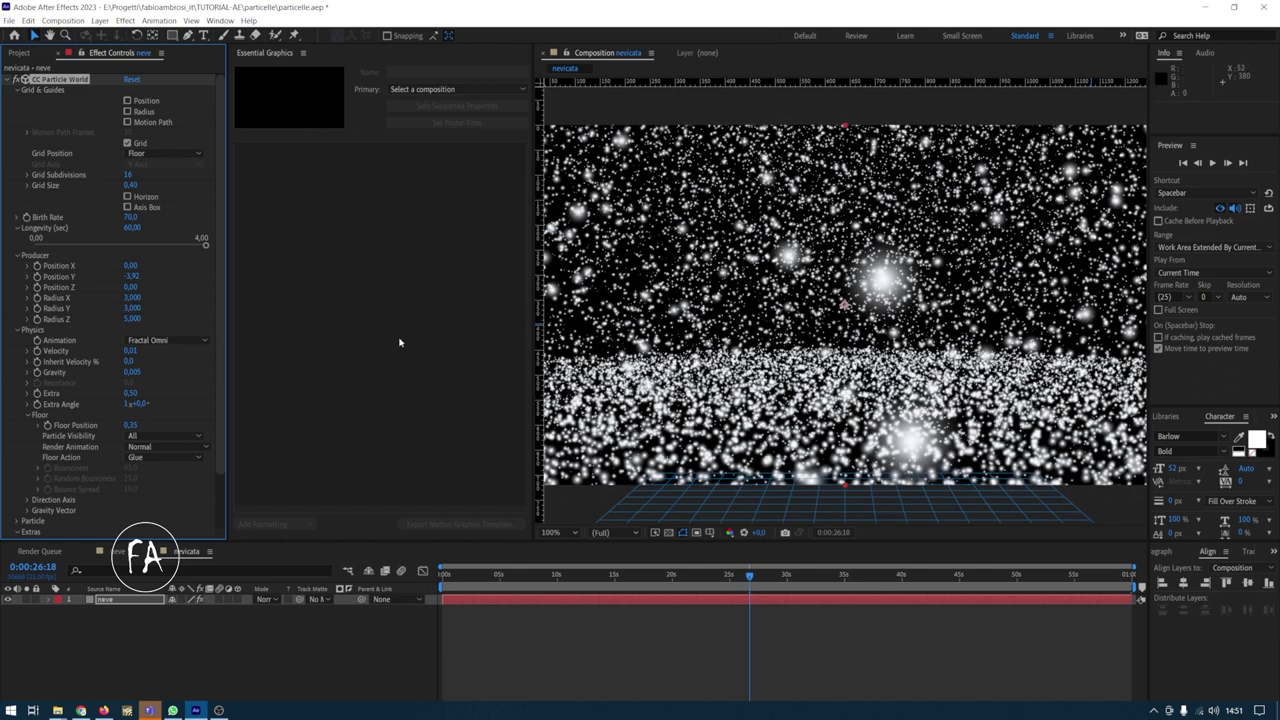
Collapse CC Particle World, rewind to the start, and select grass.jpg in the Project panel
click(5, 80)
click(456, 600)
key(Home)
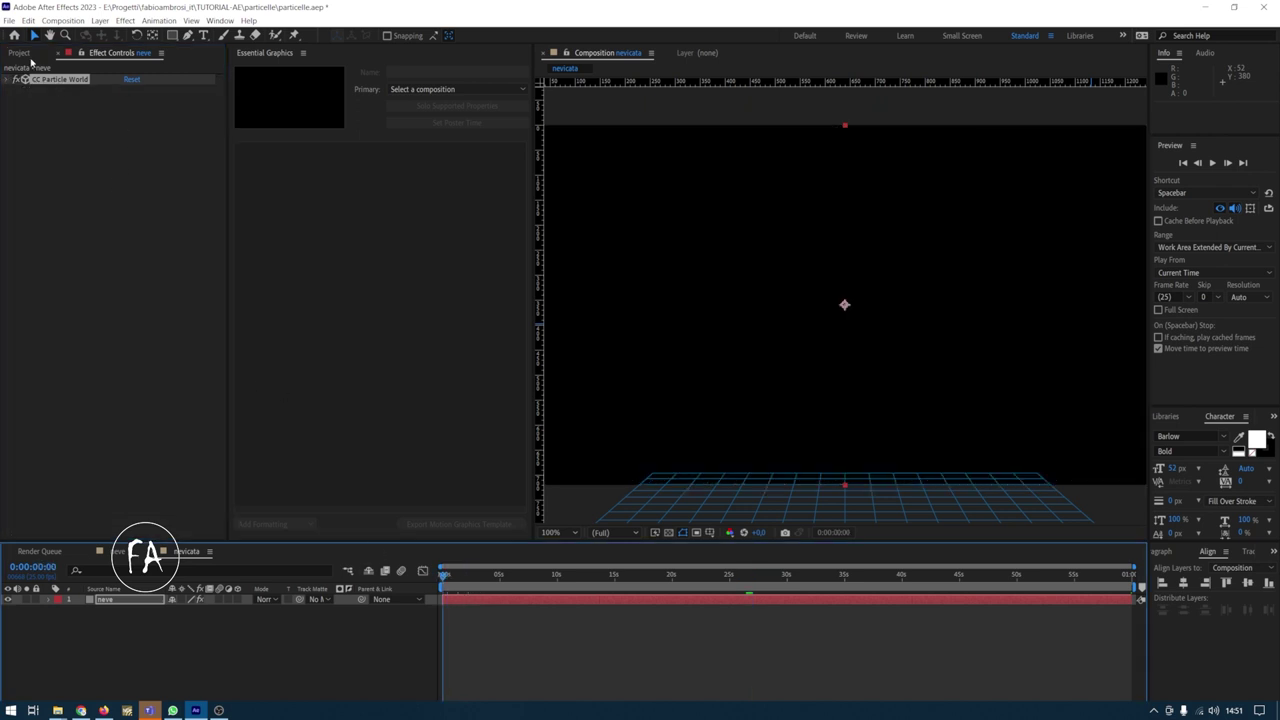
click(20, 53)
click(39, 180)
click(37, 190)
click(36, 202)
Add grass.jpg to nevicata as a 3D layer tilted about -83° on X
drag(36, 202, 148, 602)
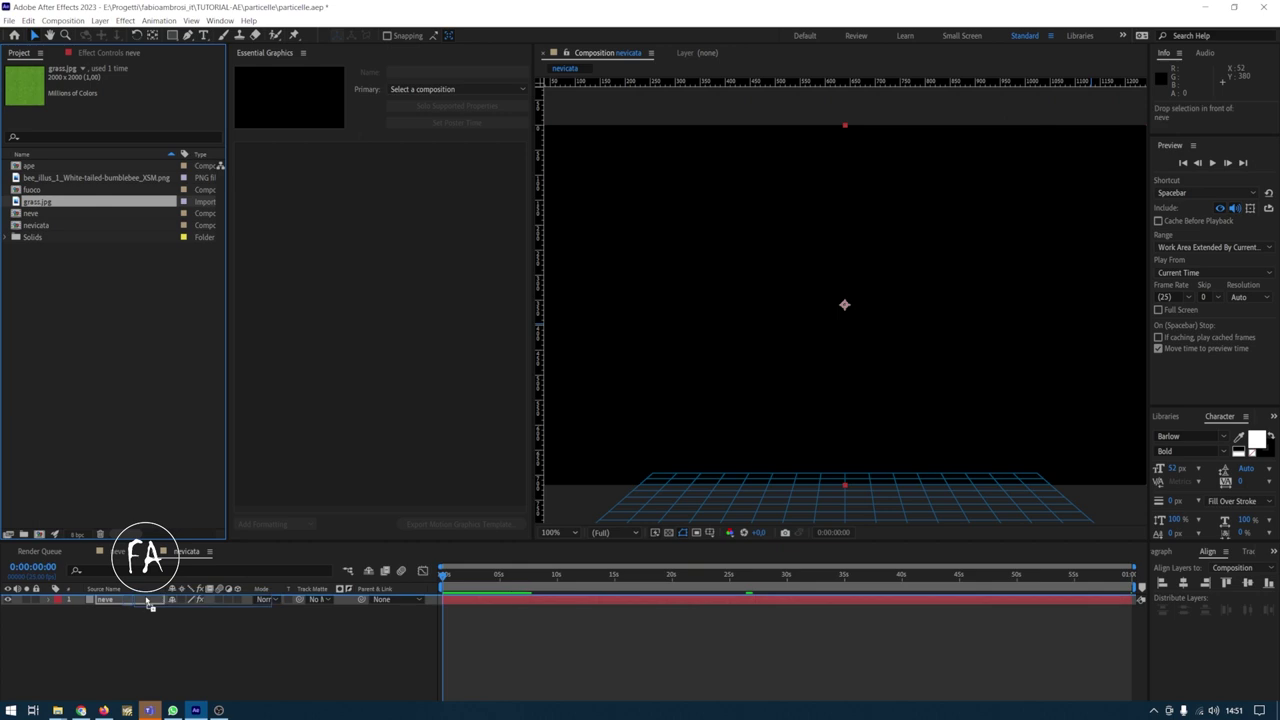
drag(148, 602, 148, 603)
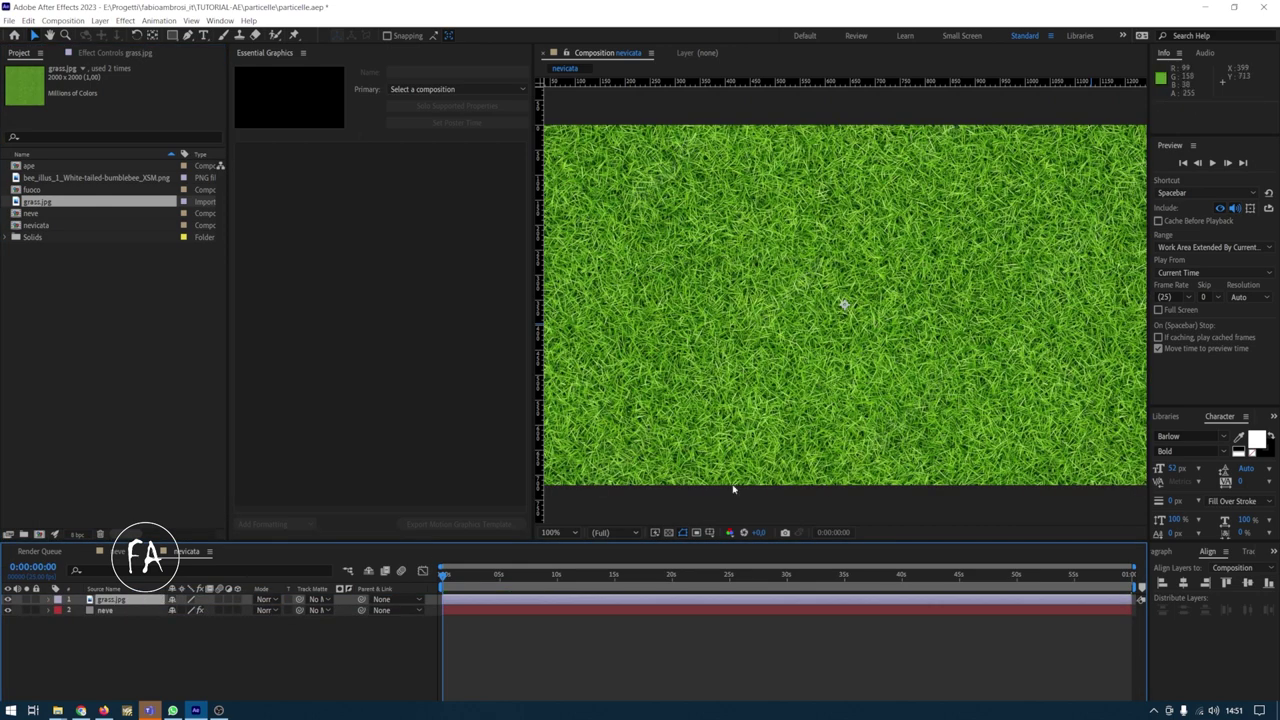
click(239, 600)
key(r)
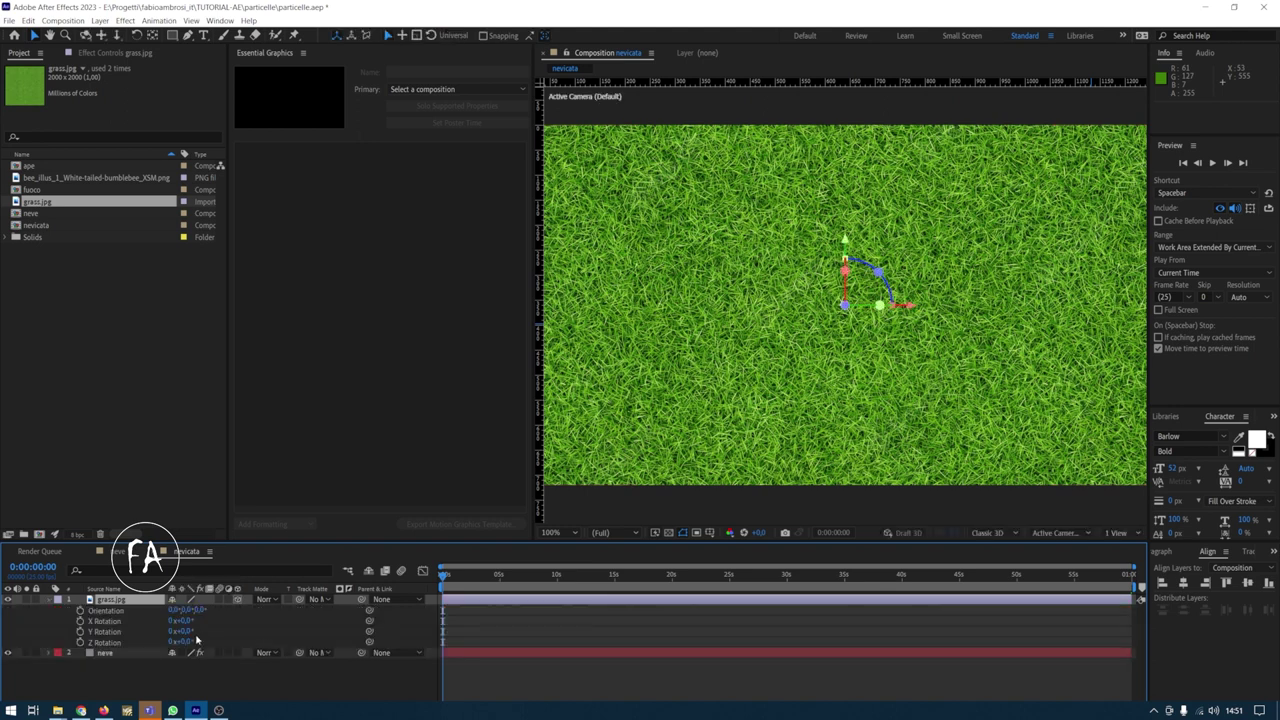
mouse_move(186, 624)
mouse_down()
mouse_move(232, 623)
mouse_move(348, 665)
mouse_up()
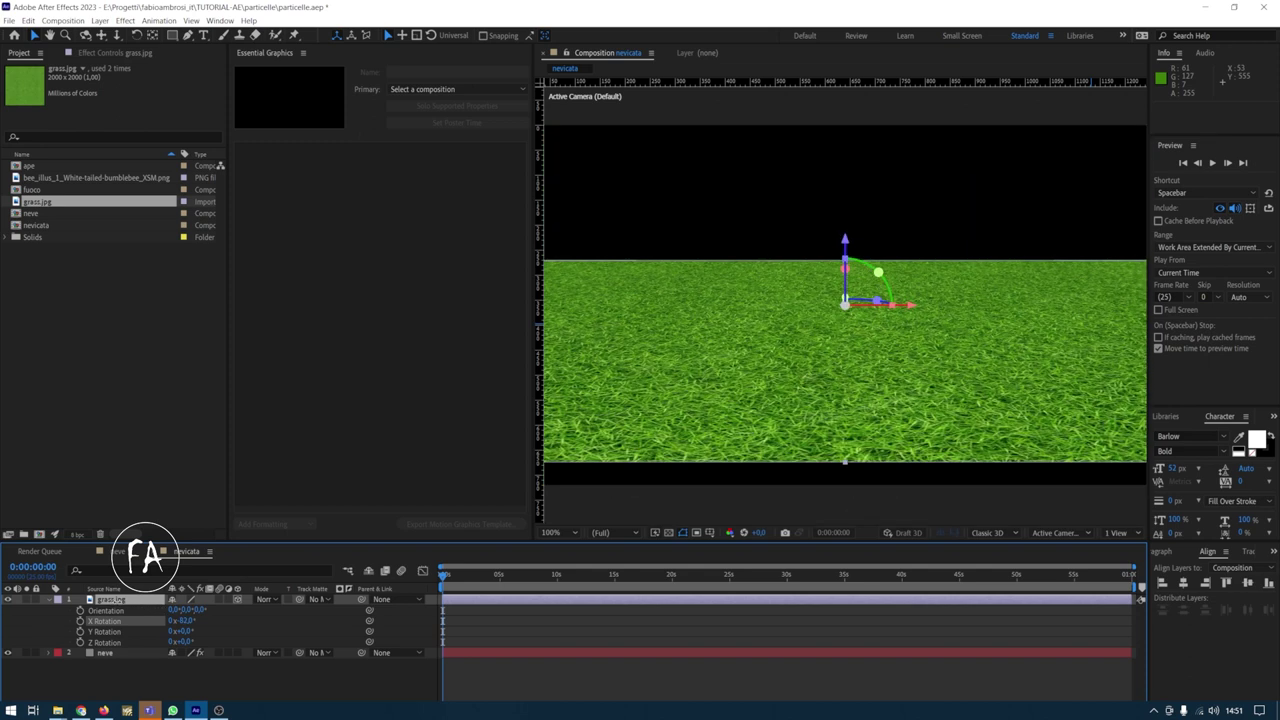
Move the grass layer beneath neve and lower it in the frame
drag(608, 579, 873, 586)
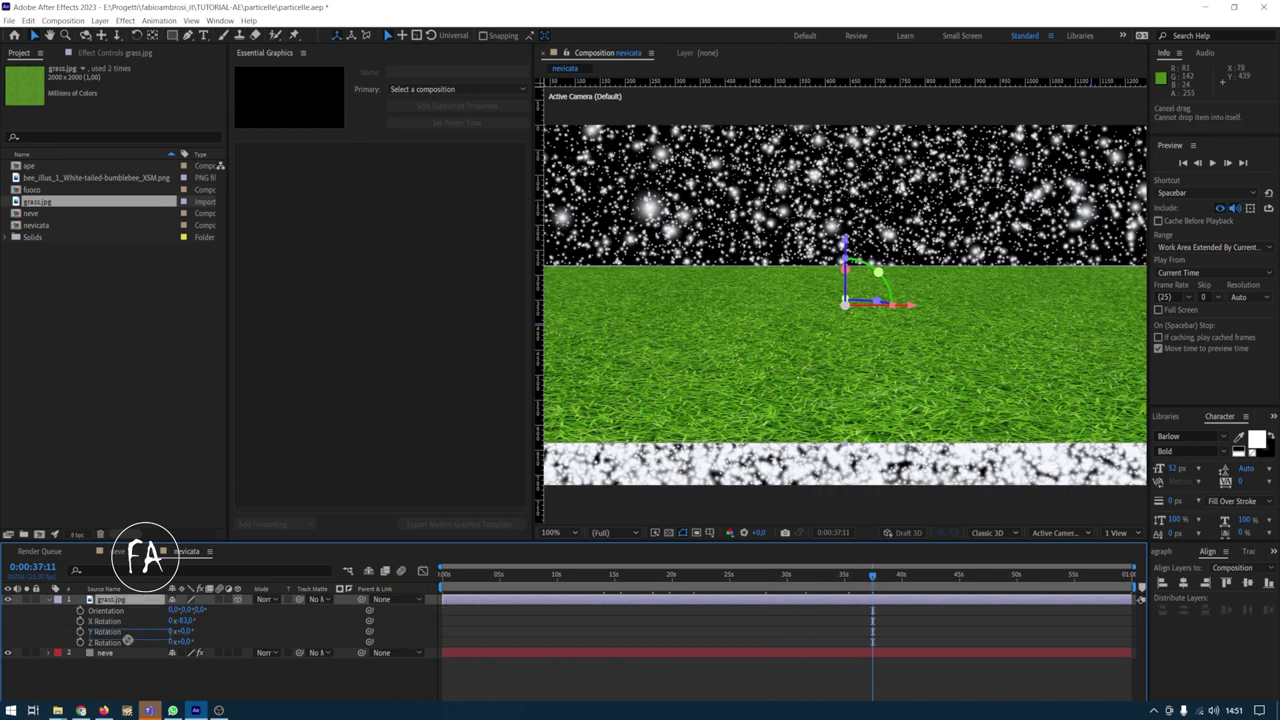
drag(112, 599, 112, 660)
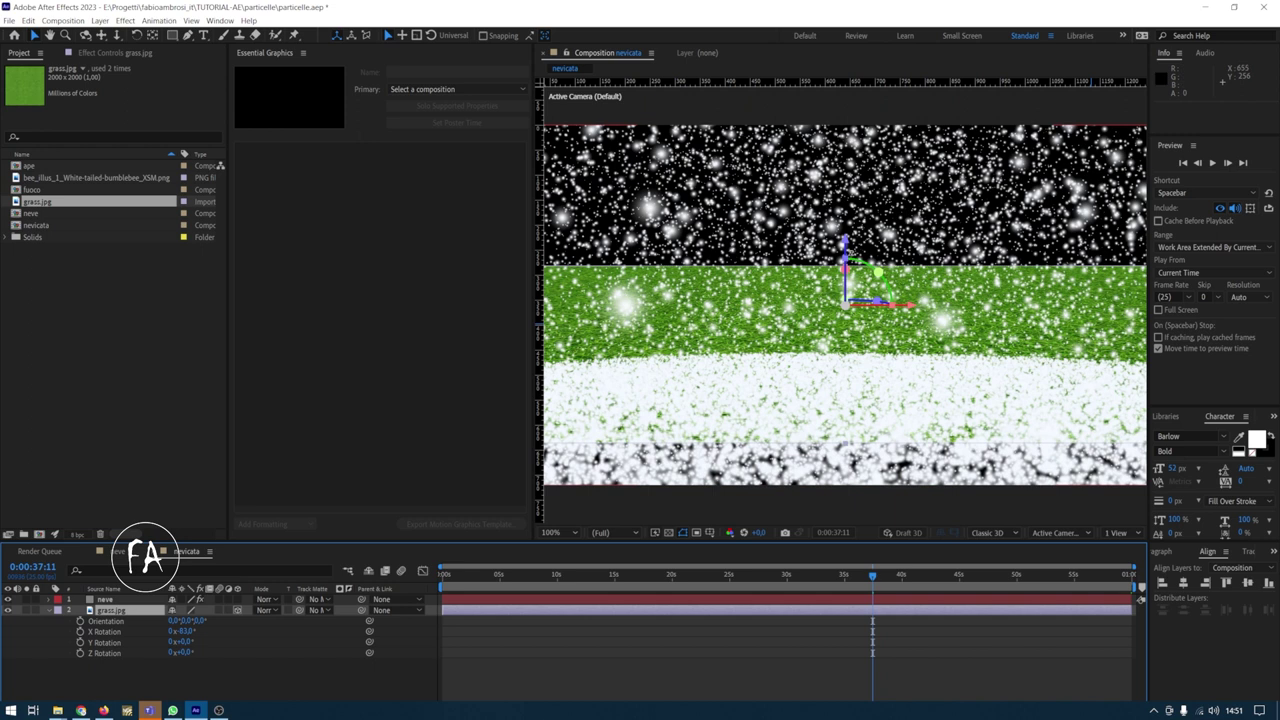
drag(847, 252, 836, 382)
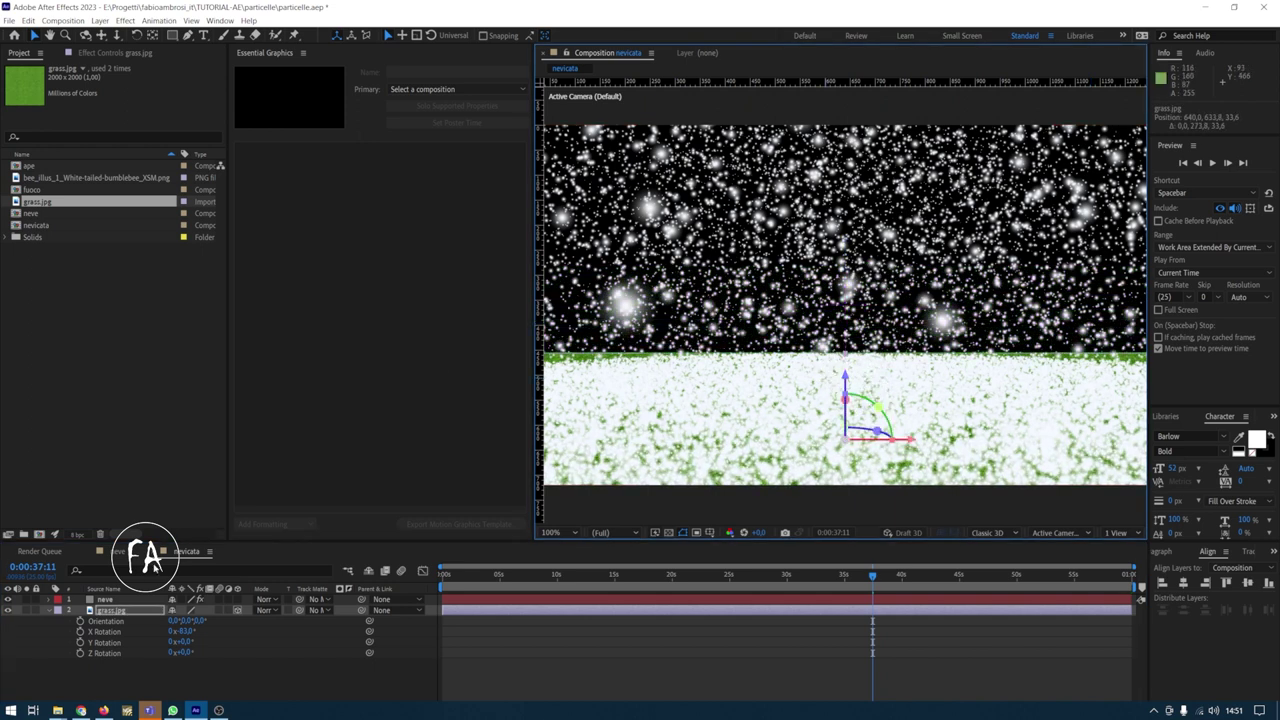
click(107, 612)
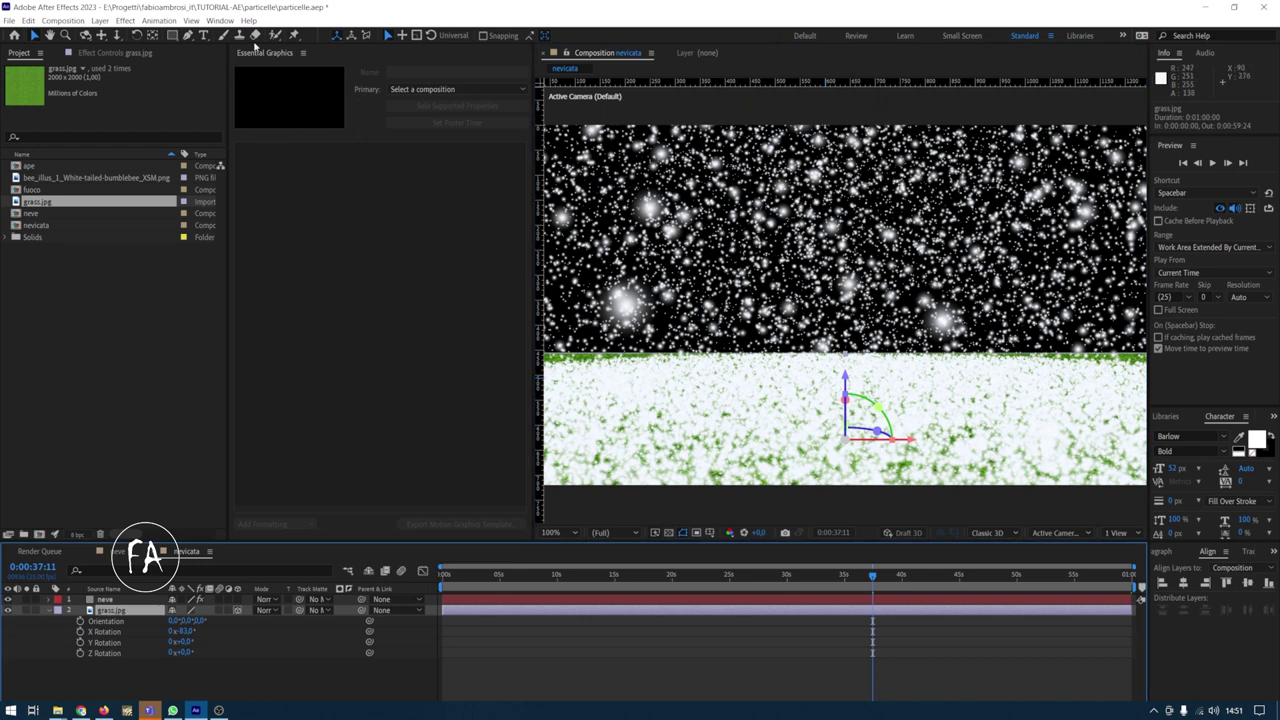
Draw a closed Pen mask around the grass.jpg ground plane
click(188, 35)
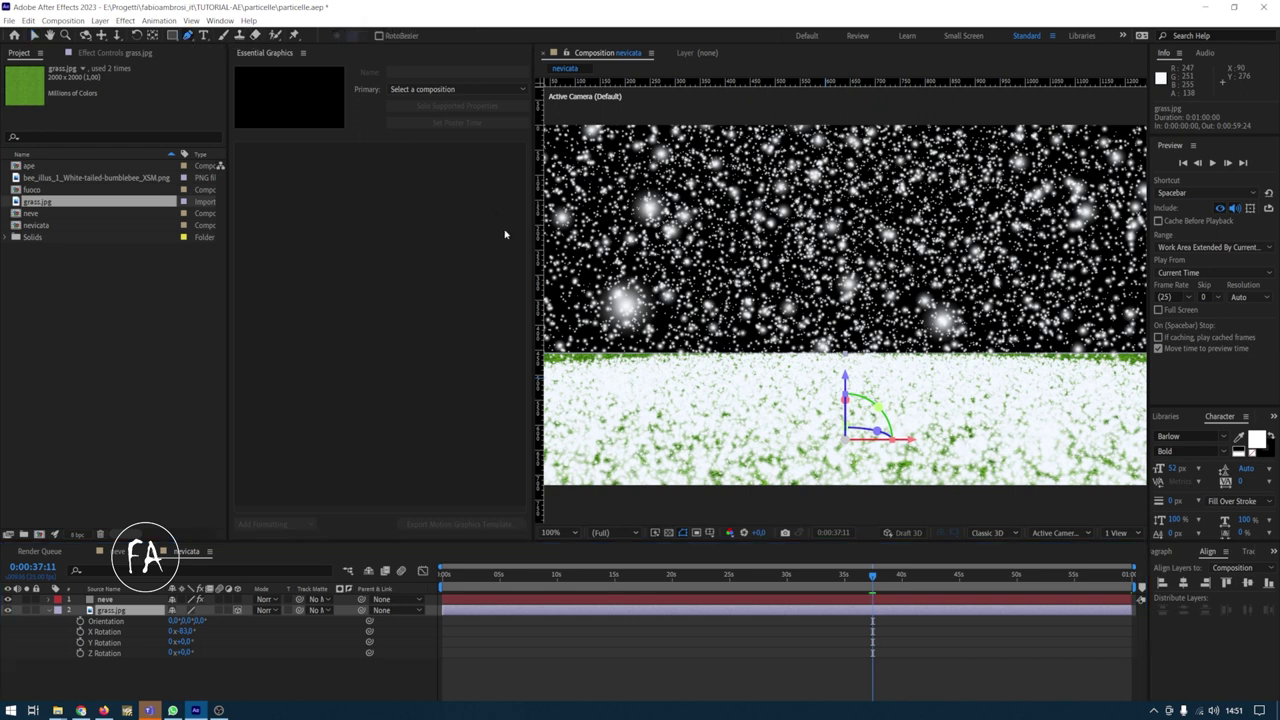
click(578, 366)
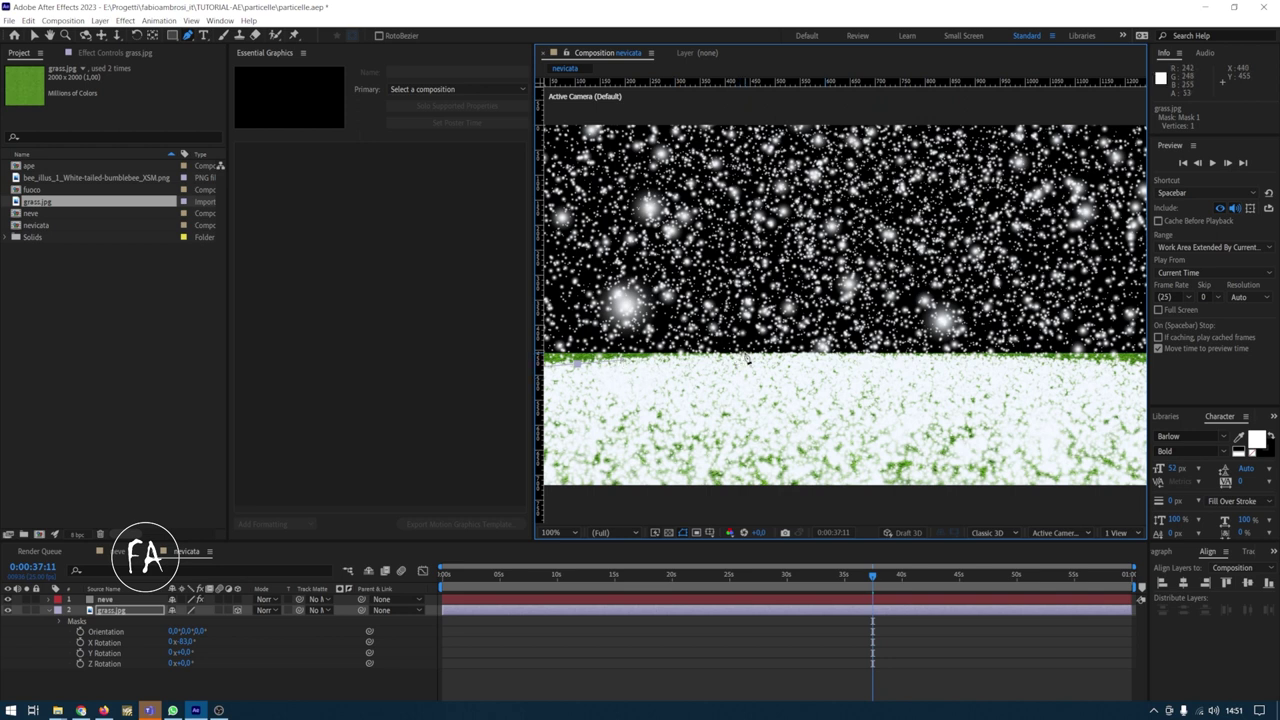
click(790, 354)
click(1020, 356)
key(comma)
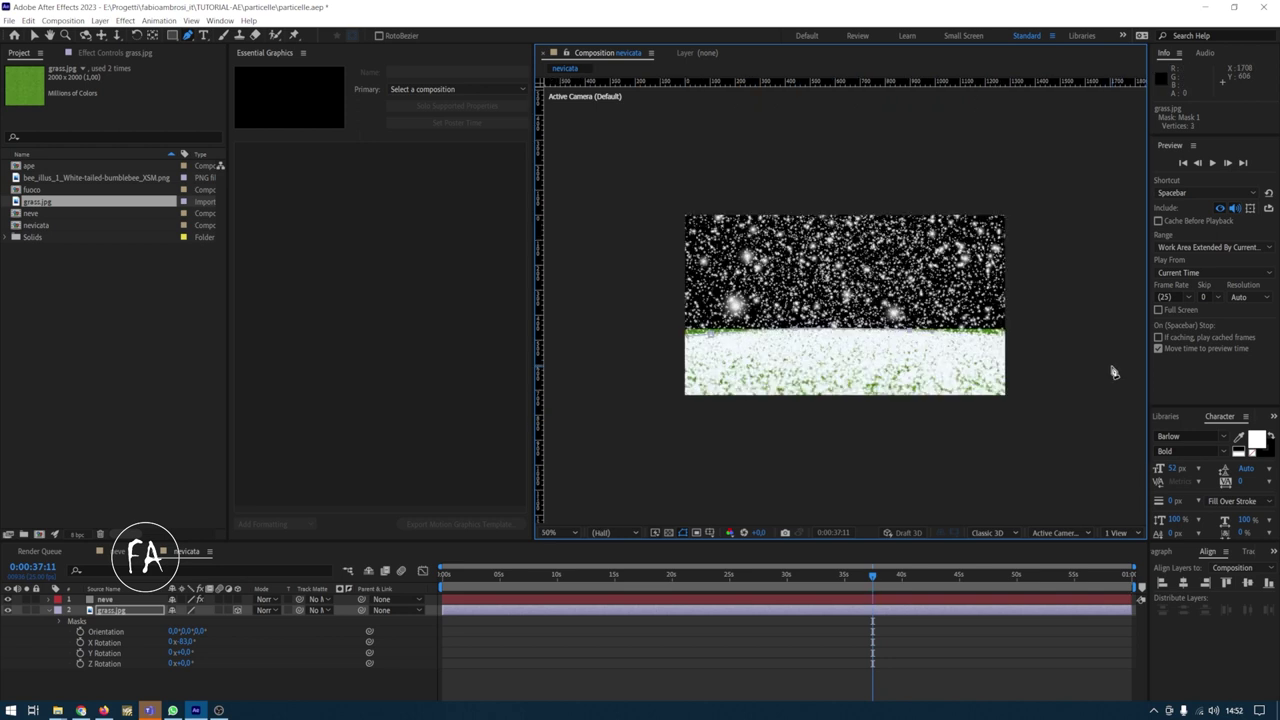
drag(1038, 339, 1055, 349)
click(1054, 419)
click(659, 434)
click(656, 362)
key(period)
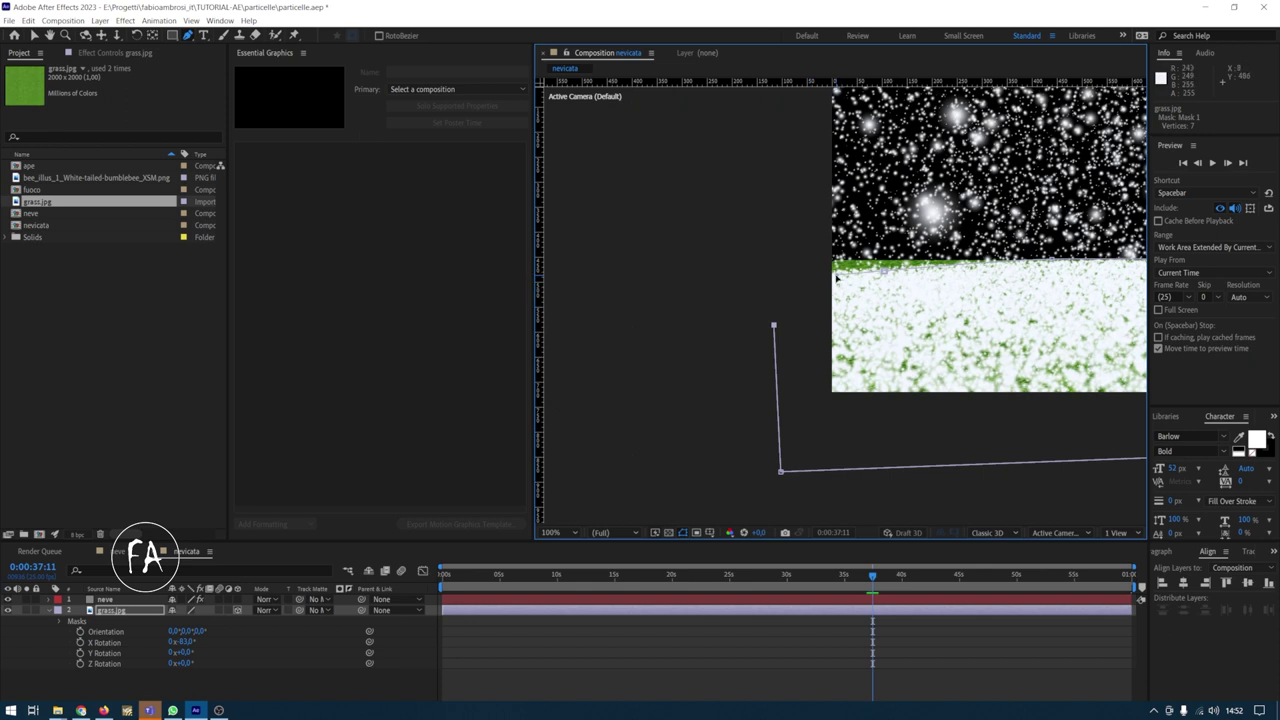
click(816, 276)
scroll(870, 278, up, 1)
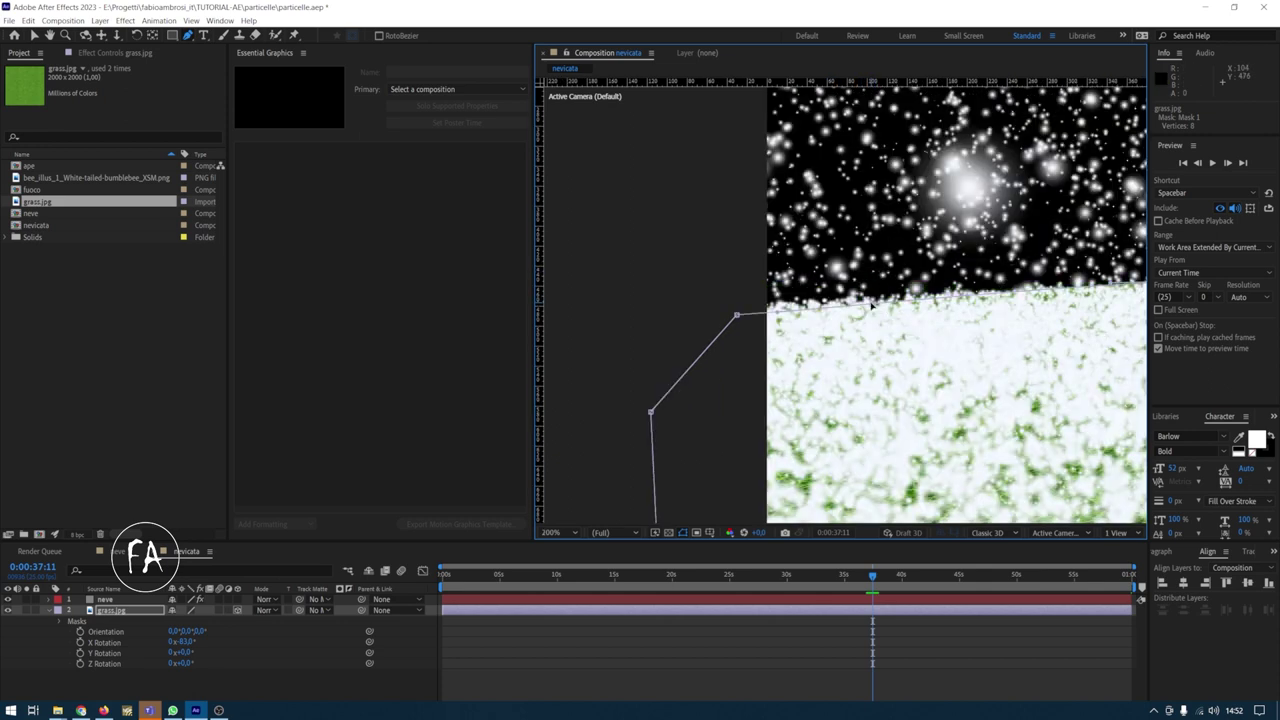
scroll(872, 305, down, 1)
scroll(760, 295, down, 1)
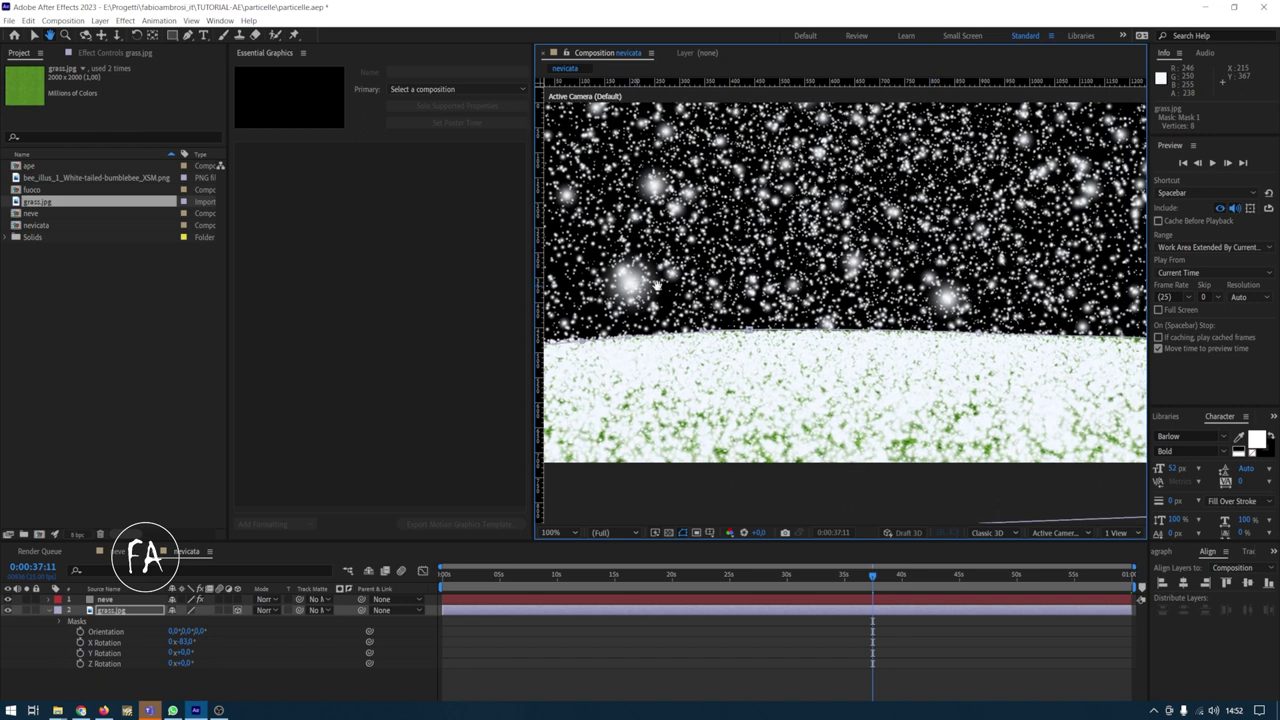
key(g)
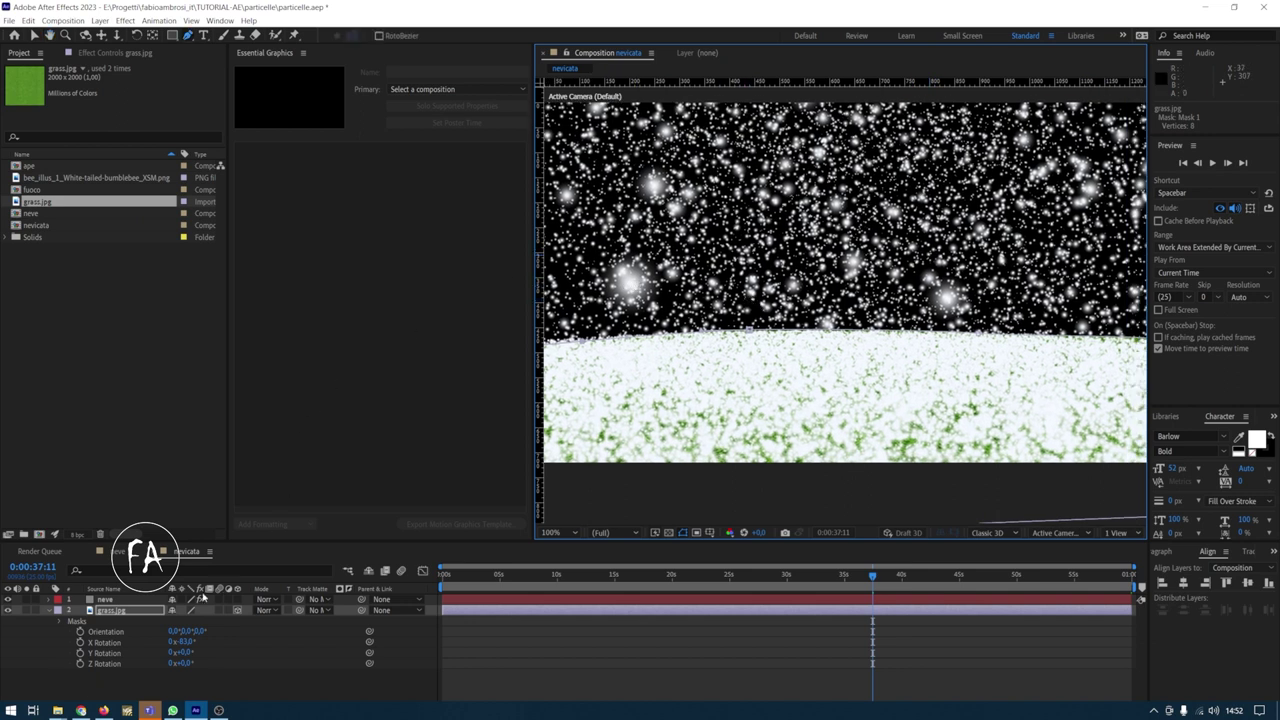
Set the grass Mask 1 feather to about 183 pixels
click(121, 608)
key(r)
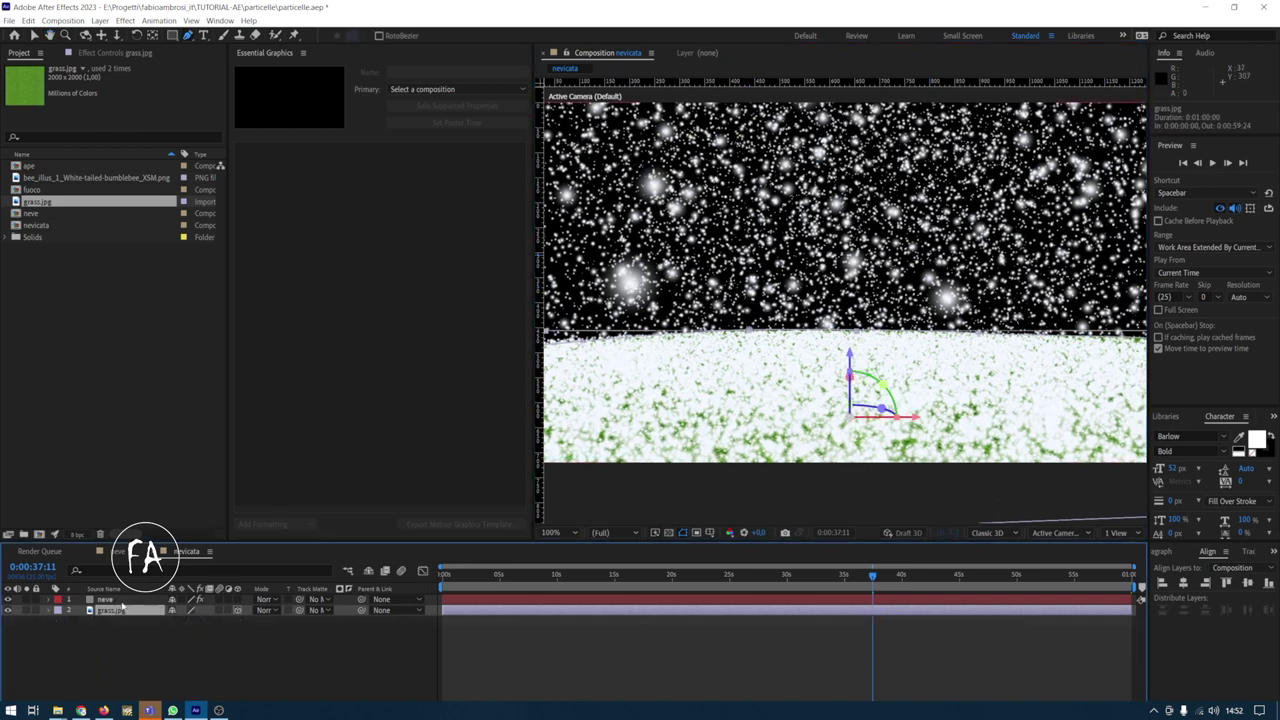
key(m)
key(m)
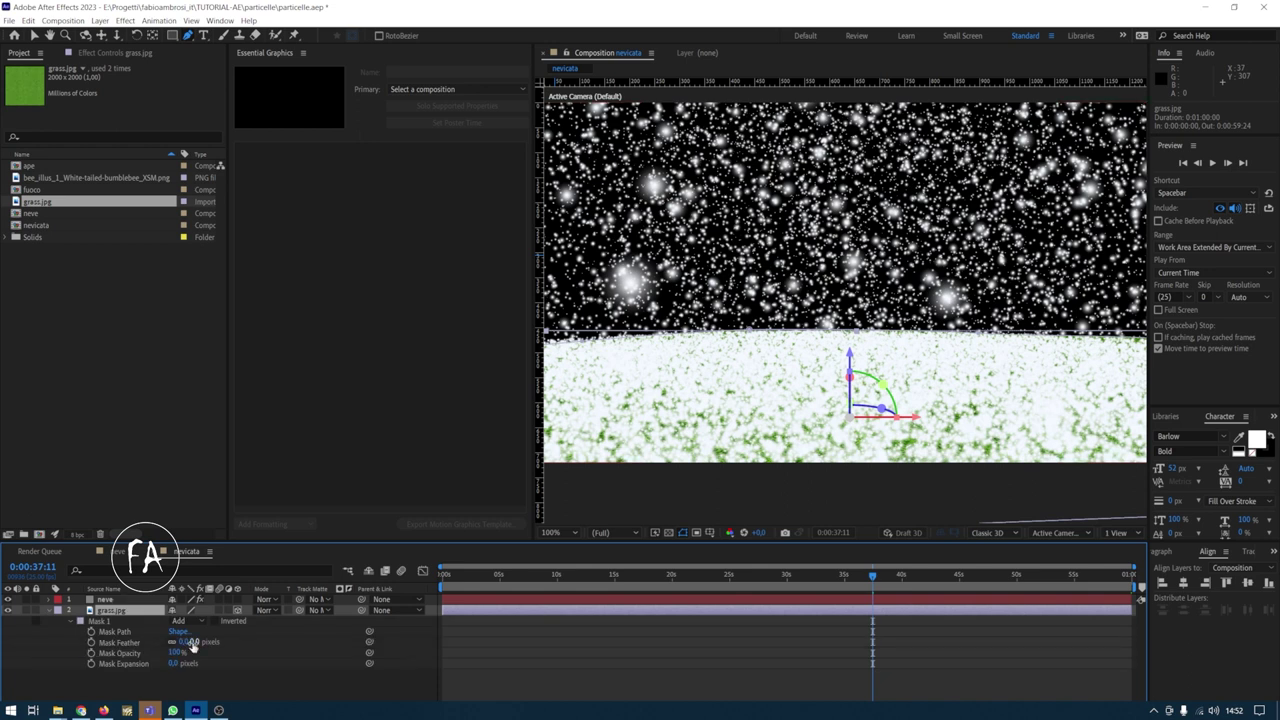
click(197, 642)
drag(197, 642, 327, 631)
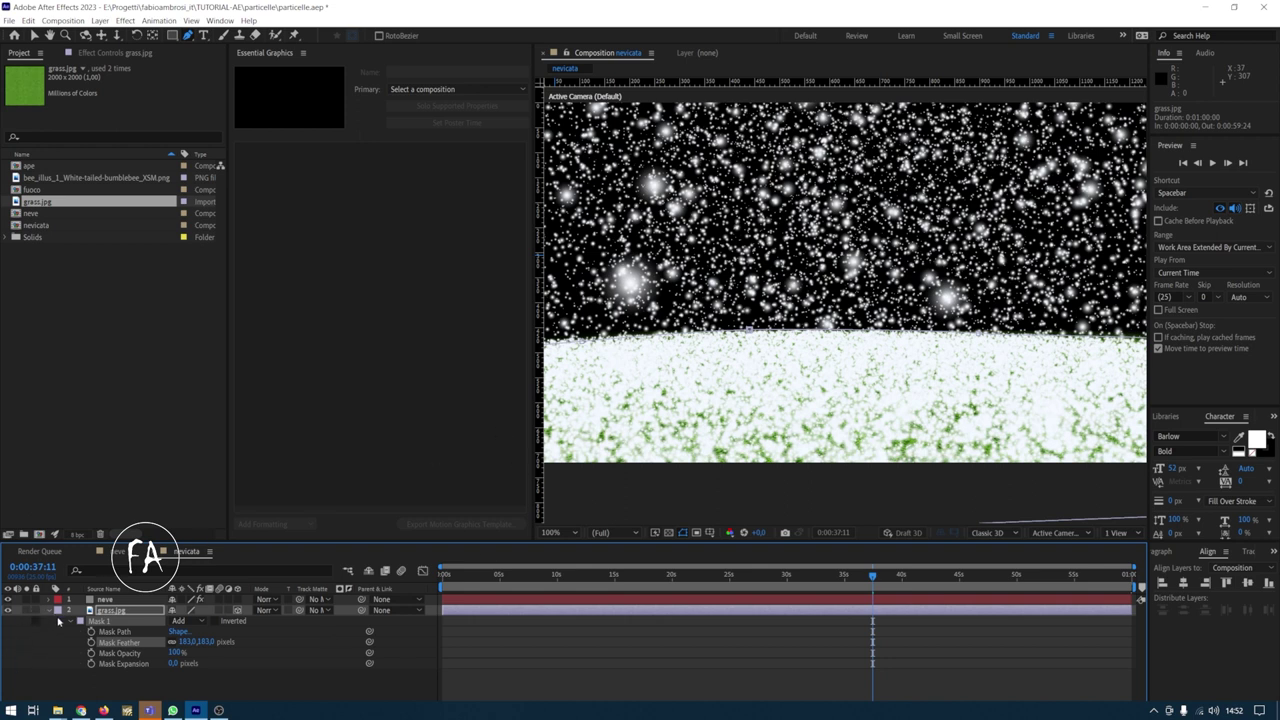
Add a new camera layer named 'camera' to nevicata
click(51, 611)
right_click(155, 660)
mouse_move(230, 527)
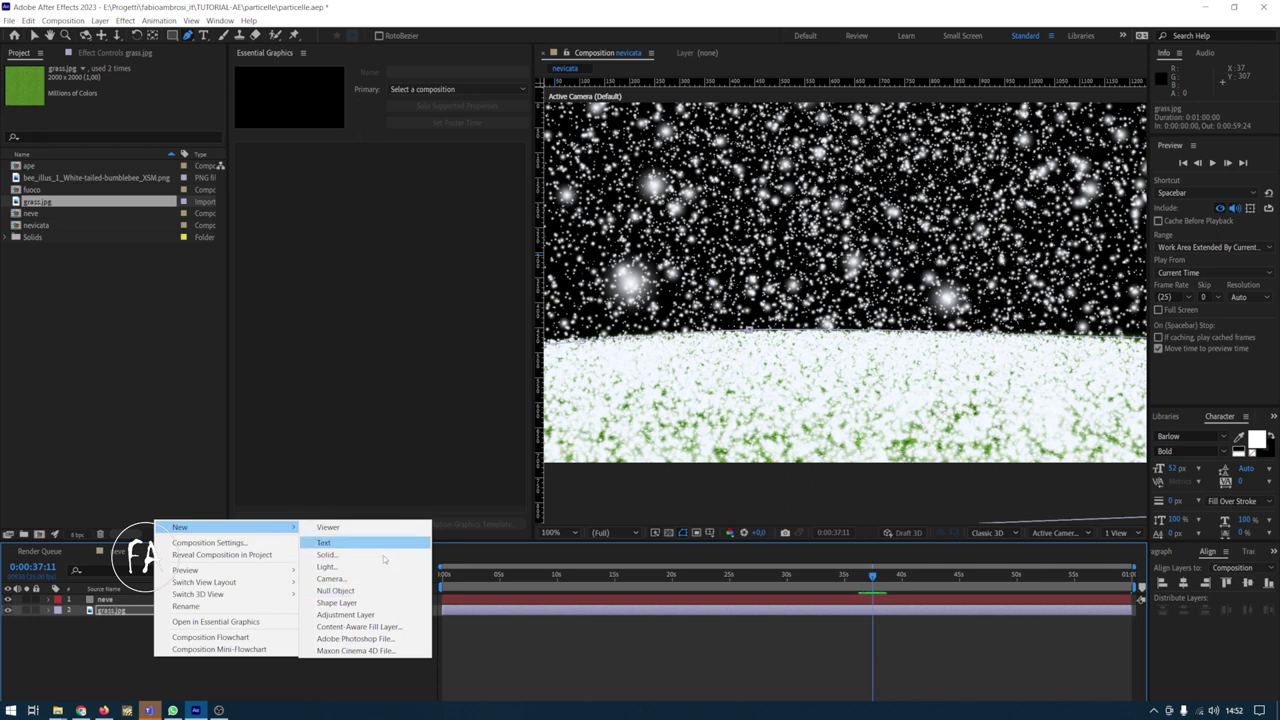
click(372, 578)
text(camera)
key(Return)
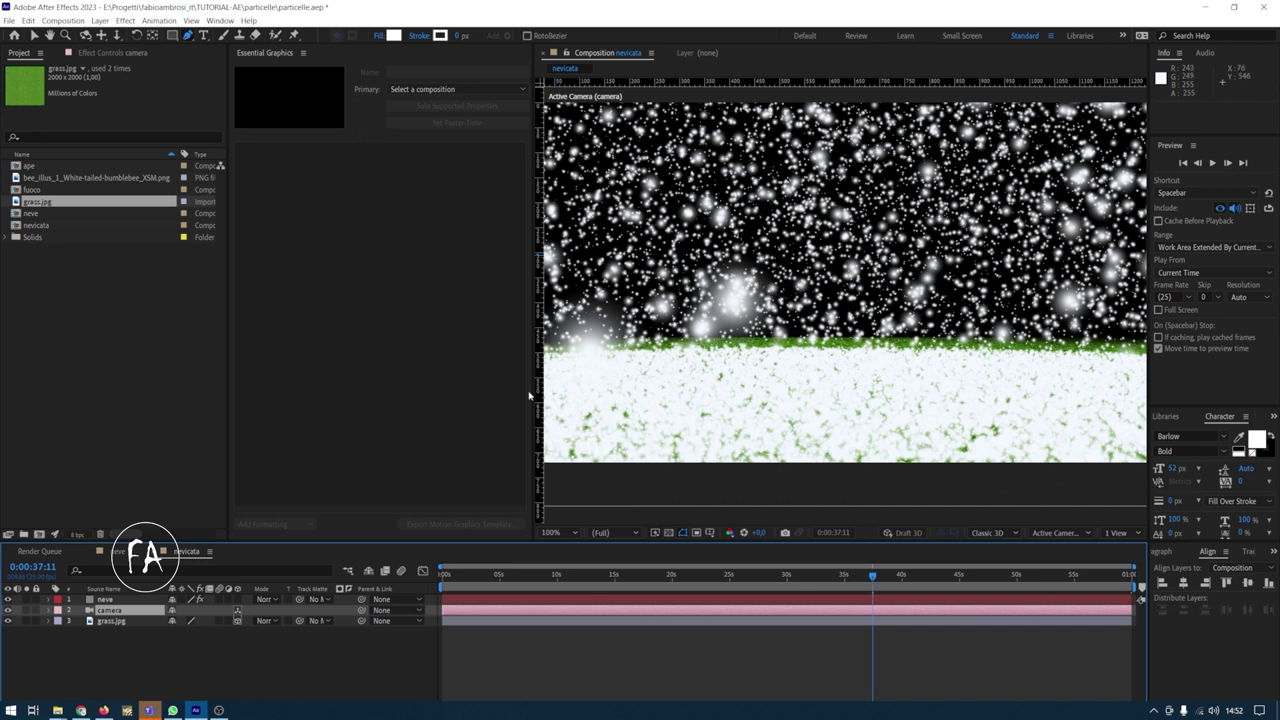
Push the grass.jpg floor back along its Z axis
click(114, 621)
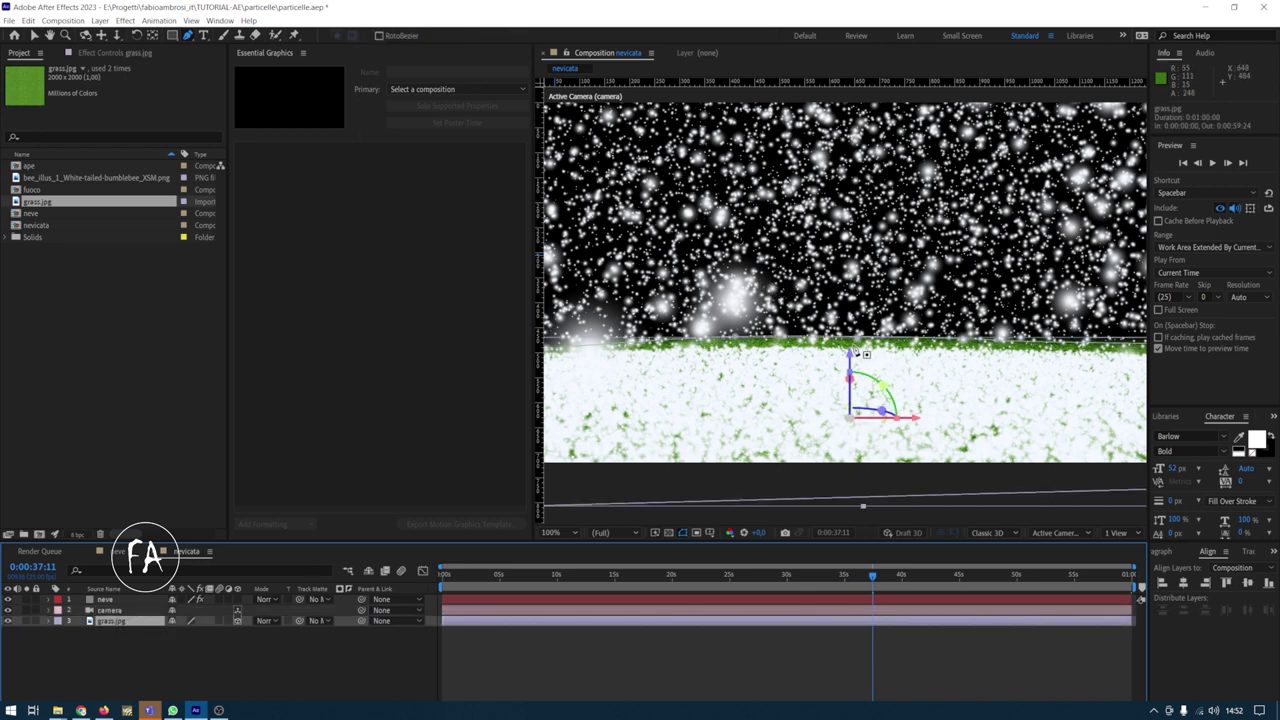
key(v)
drag(848, 358, 849, 368)
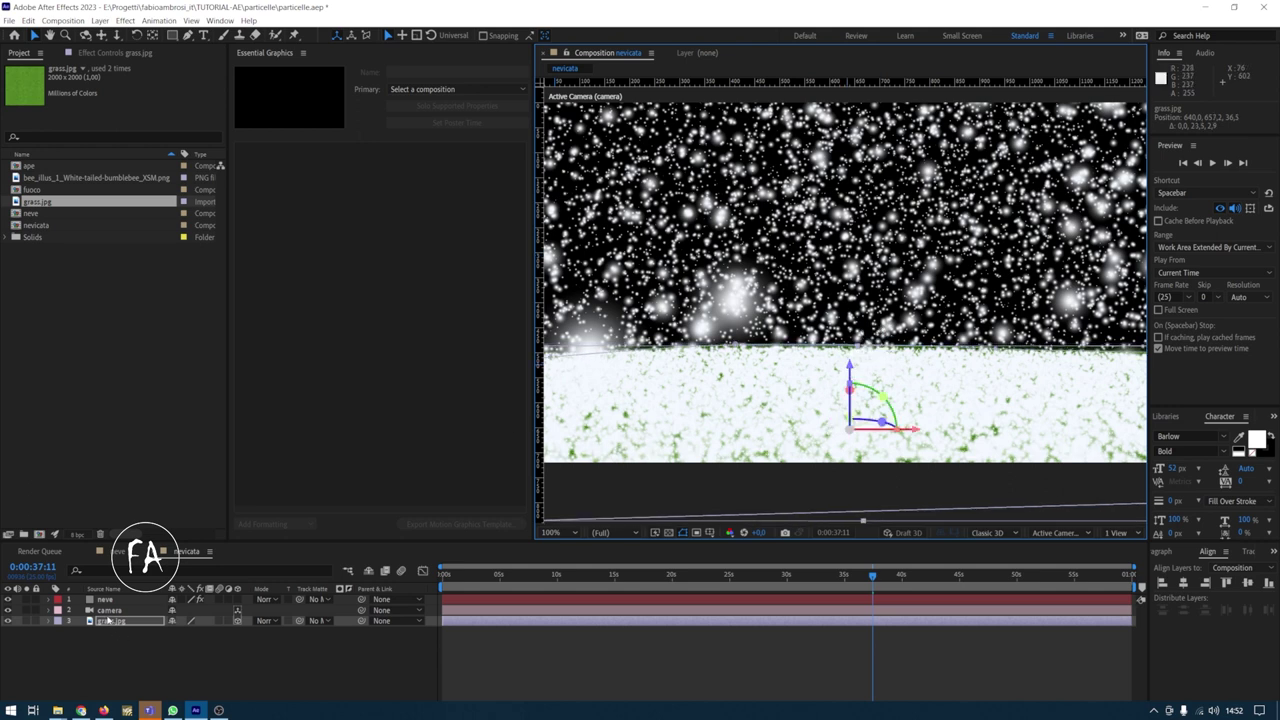
click(108, 599)
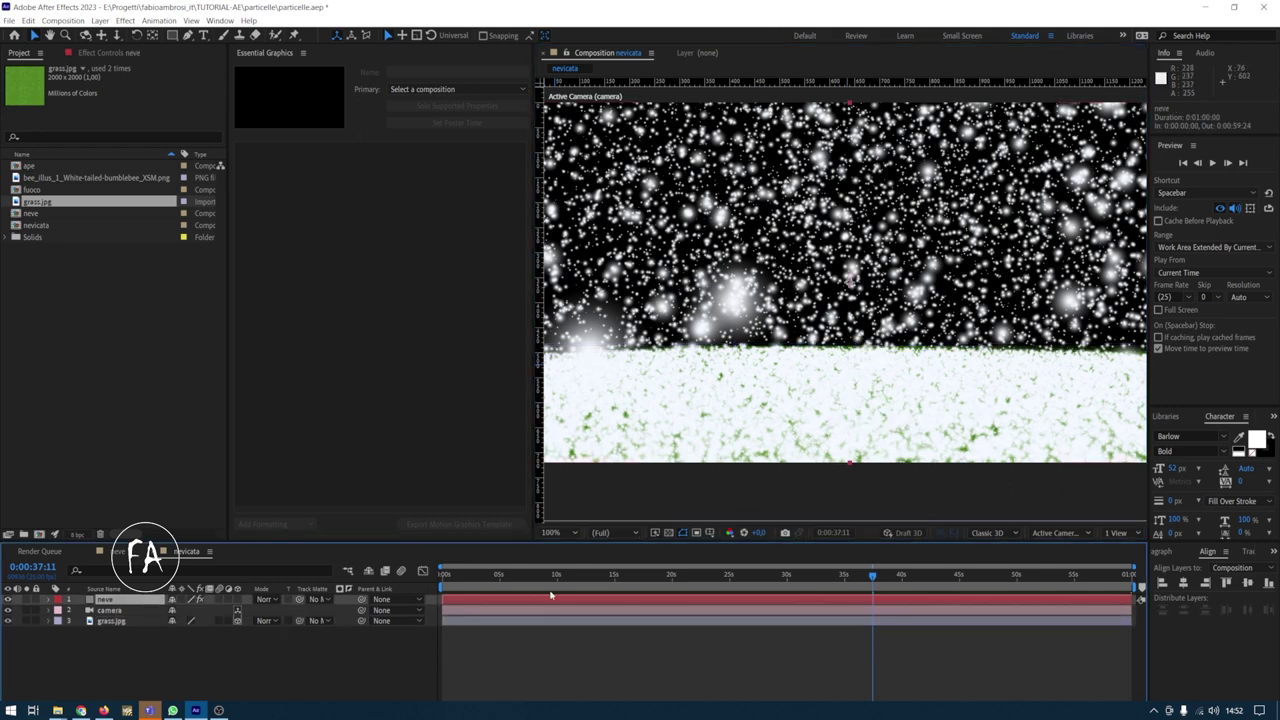
Orbit and dolly the camera in toward the grass floor near the shot's start
click(467, 577)
key(y)
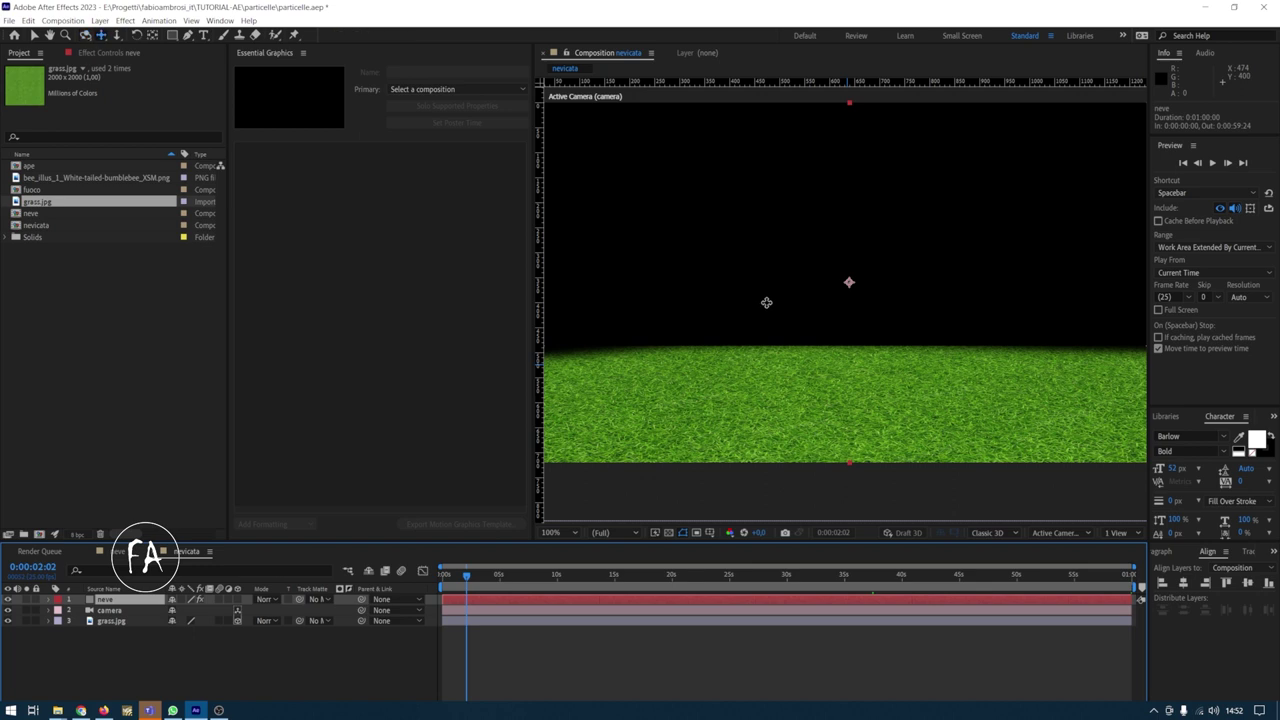
key(c)
mouse_move(769, 300)
mouse_down()
mouse_move(1274, 381)
mouse_move(770, 328)
mouse_move(894, 329)
mouse_up()
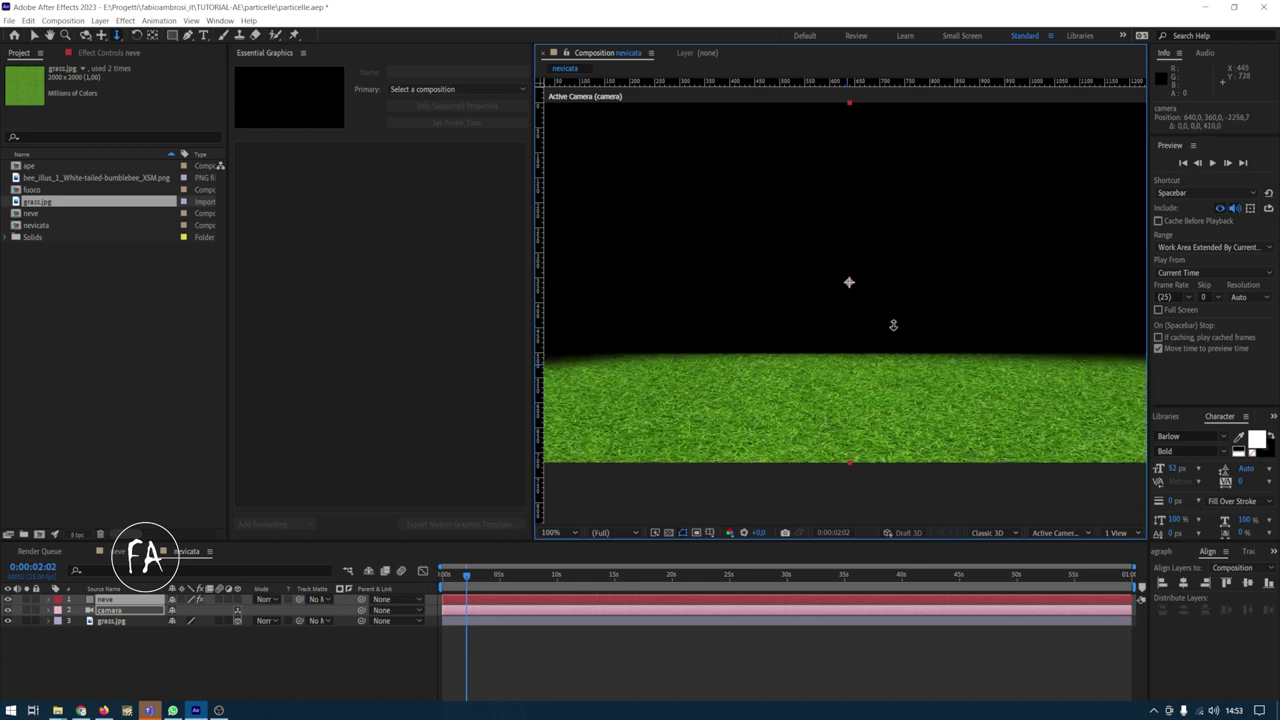
key(c)
key(c)
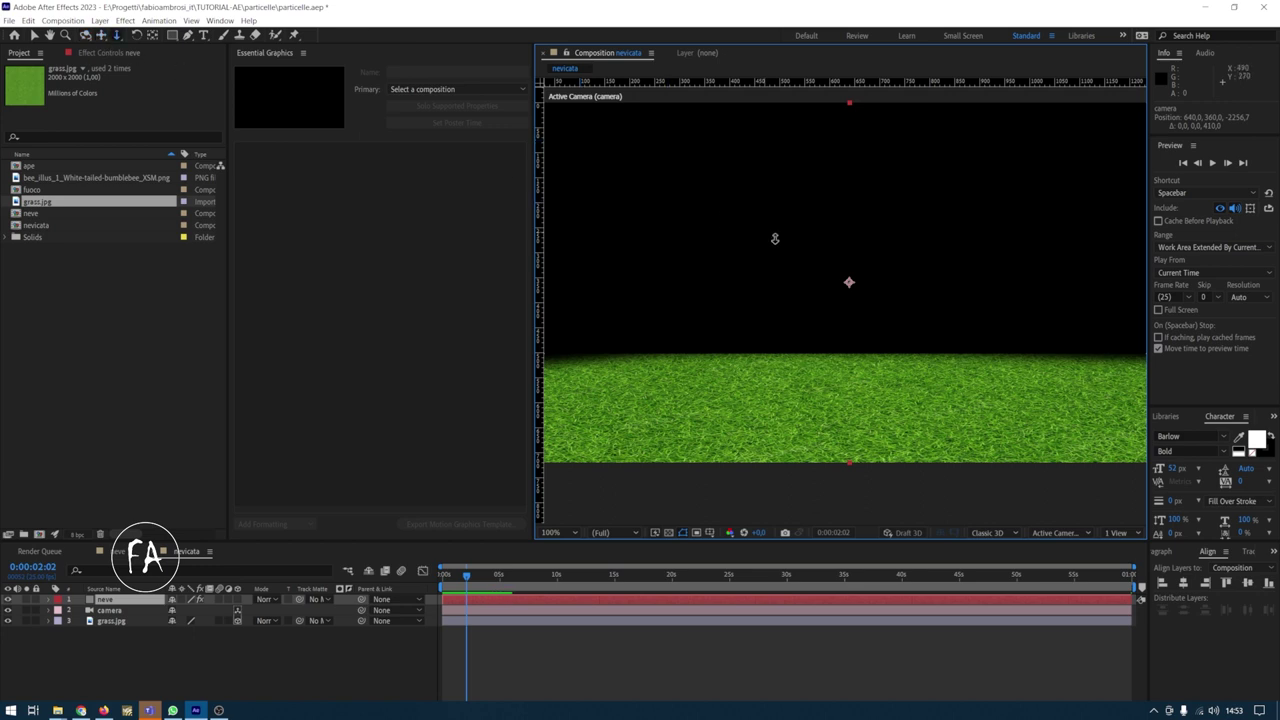
key(c)
key(c)
drag(745, 286, 849, 282)
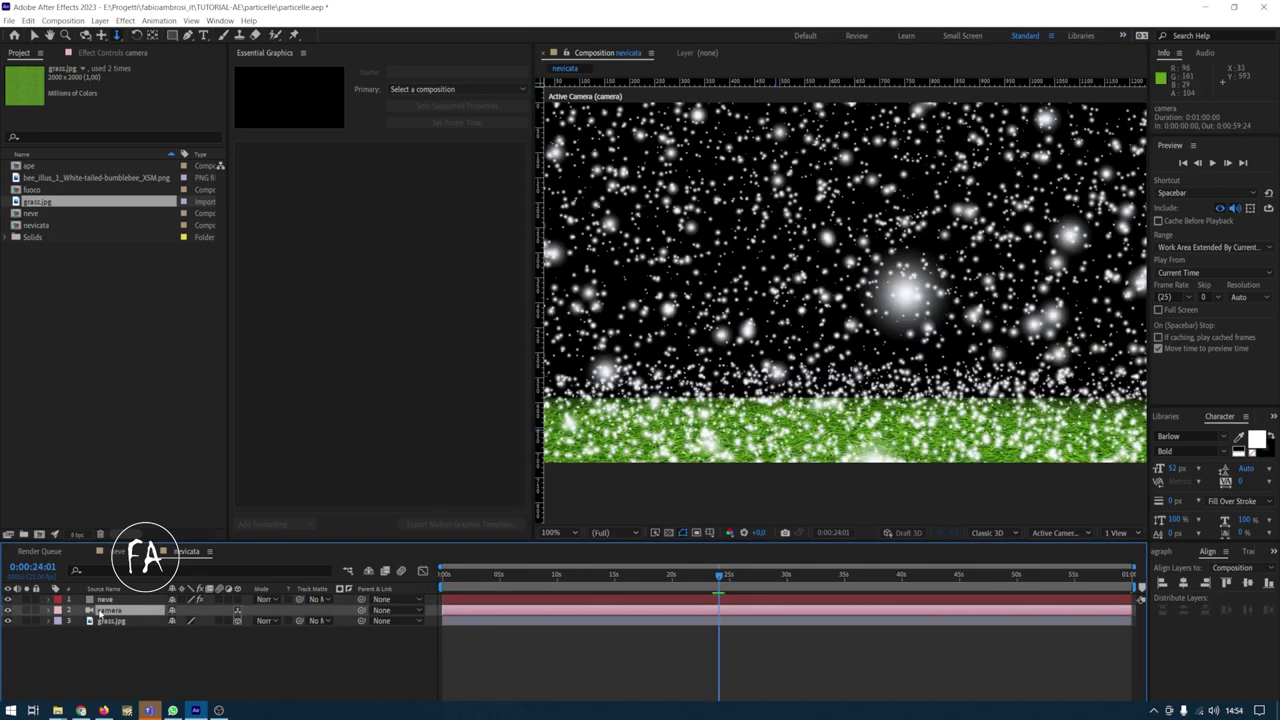
Keyframe camera Position and Point of Interest, set new framing at about 2s, and scrub to check
key(p)
key(shift+a)
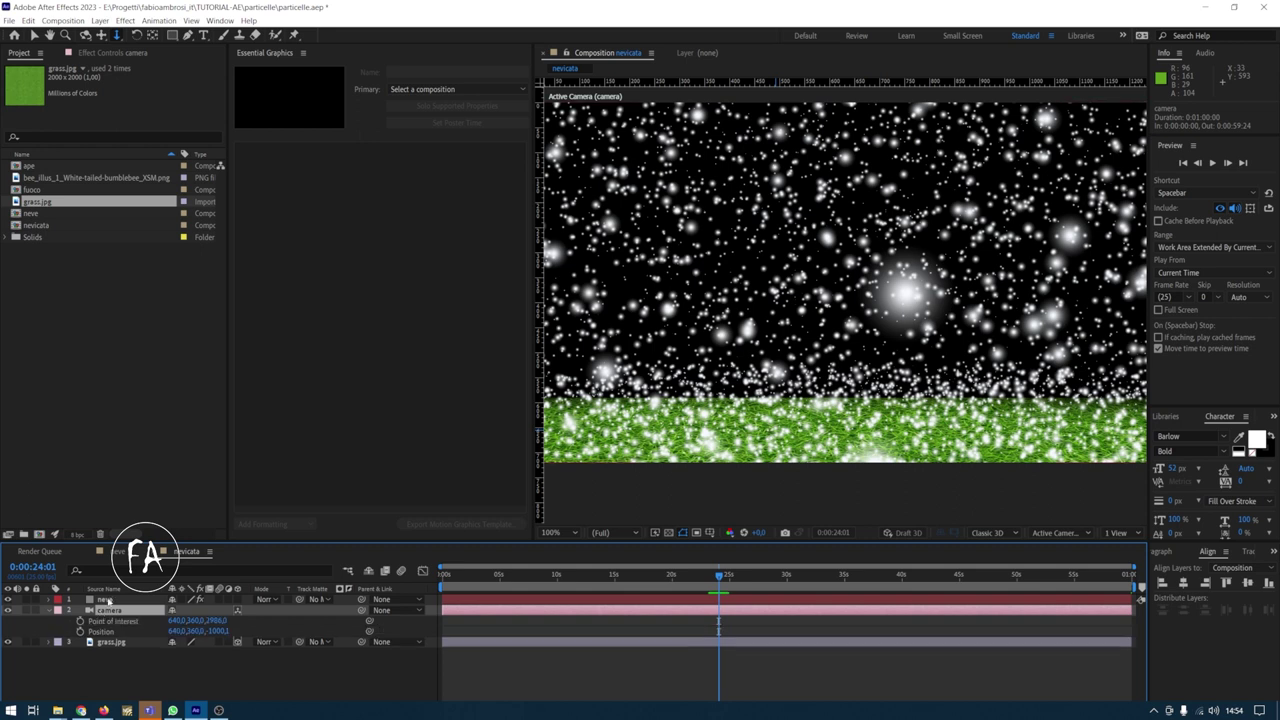
click(80, 621)
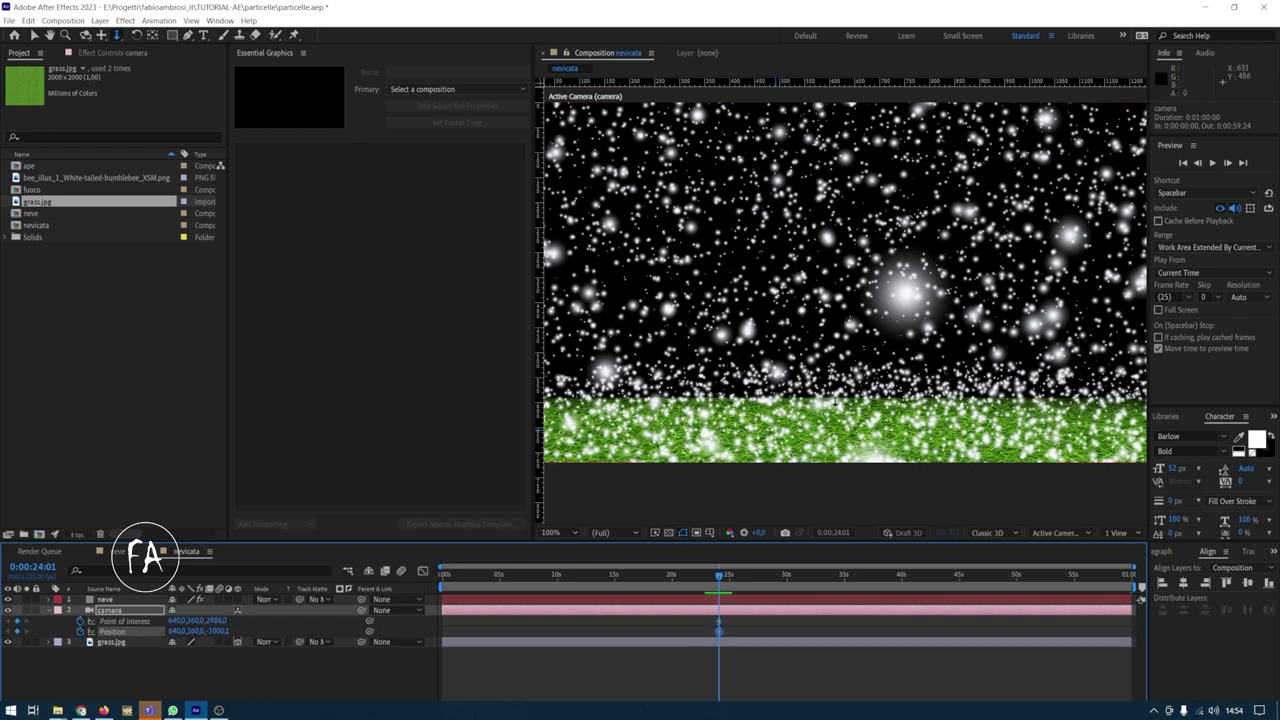
click(508, 576)
drag(475, 577, 471, 578)
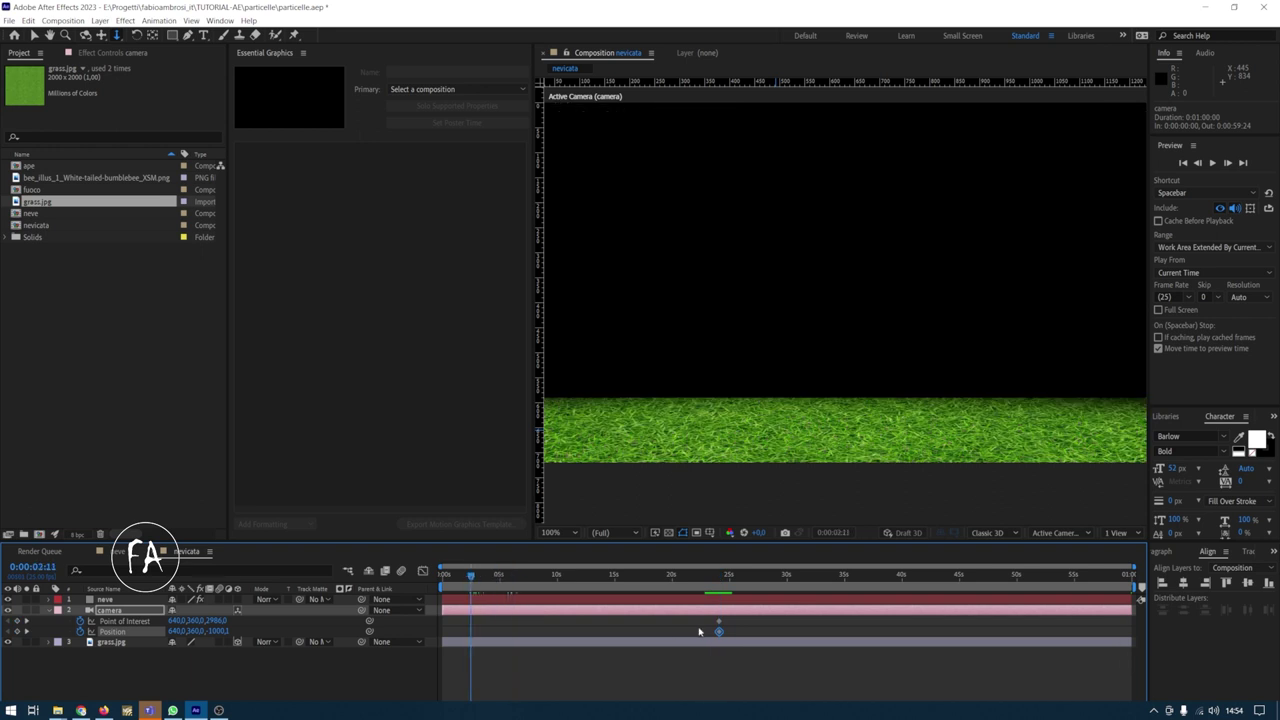
mouse_move(791, 291)
mouse_down()
mouse_move(1220, 360)
mouse_move(618, 599)
mouse_up()
drag(494, 575, 857, 567)
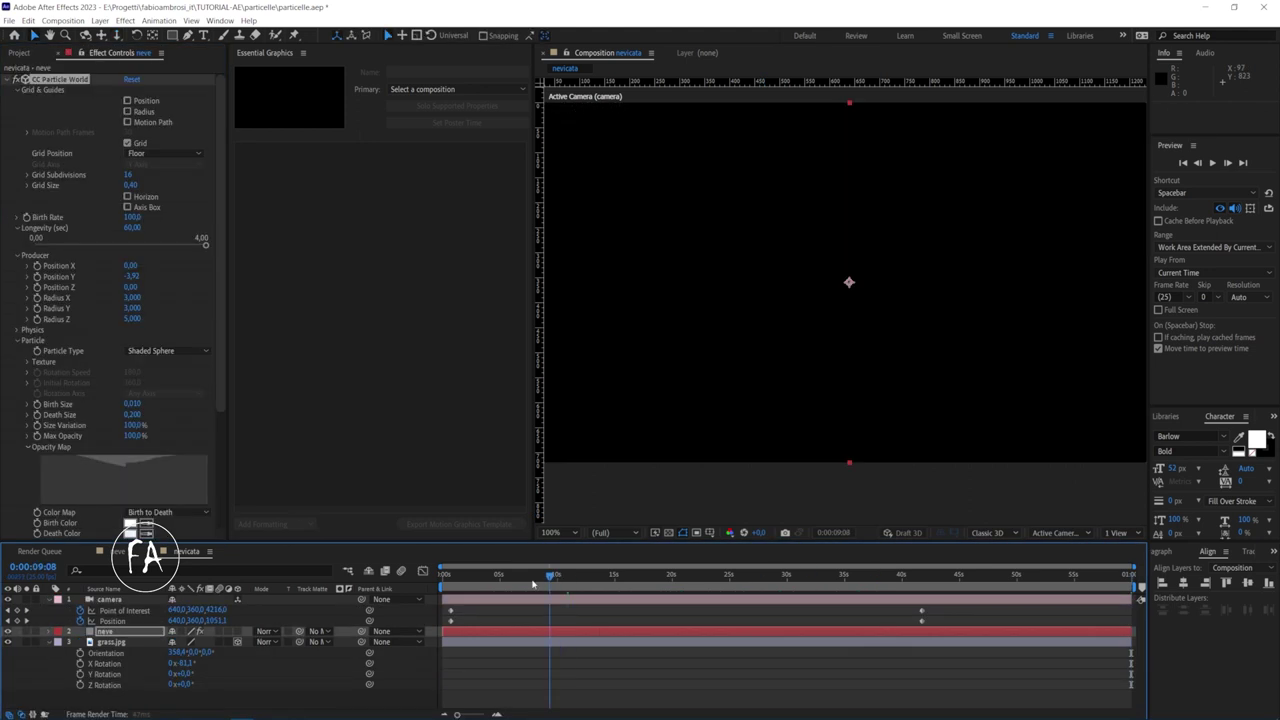
drag(511, 576, 688, 578)
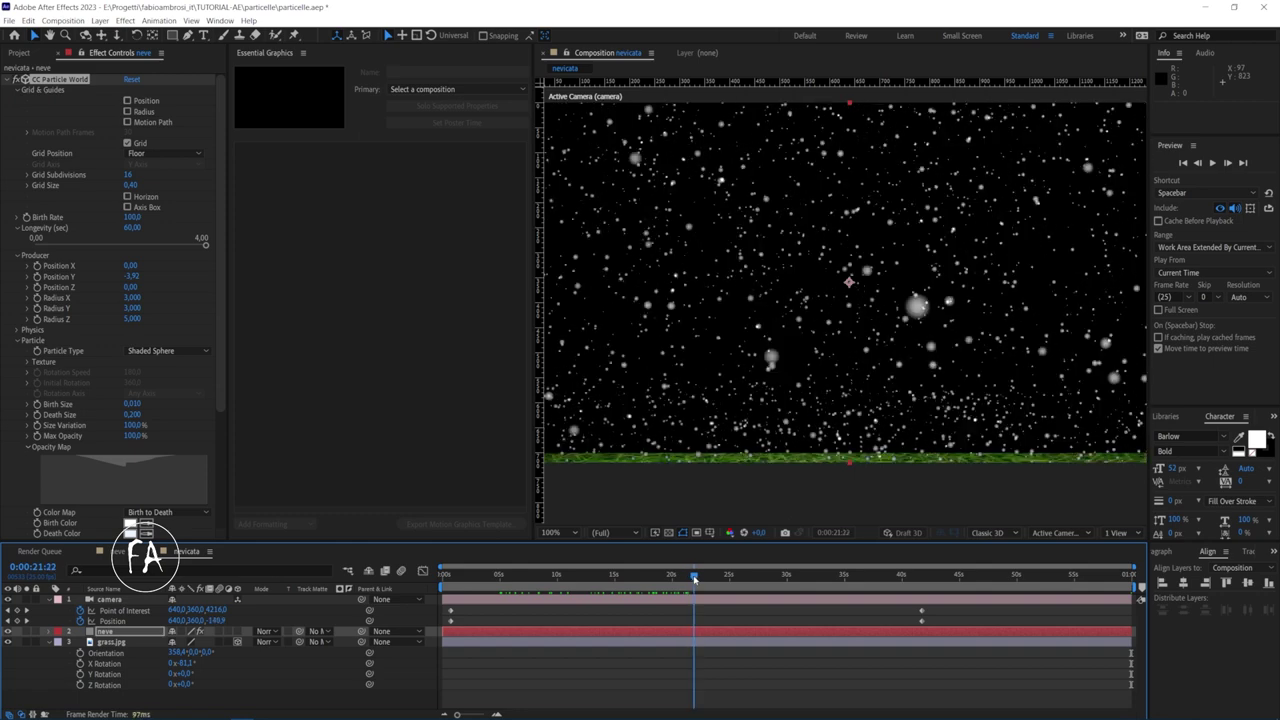
drag(688, 578, 868, 562)
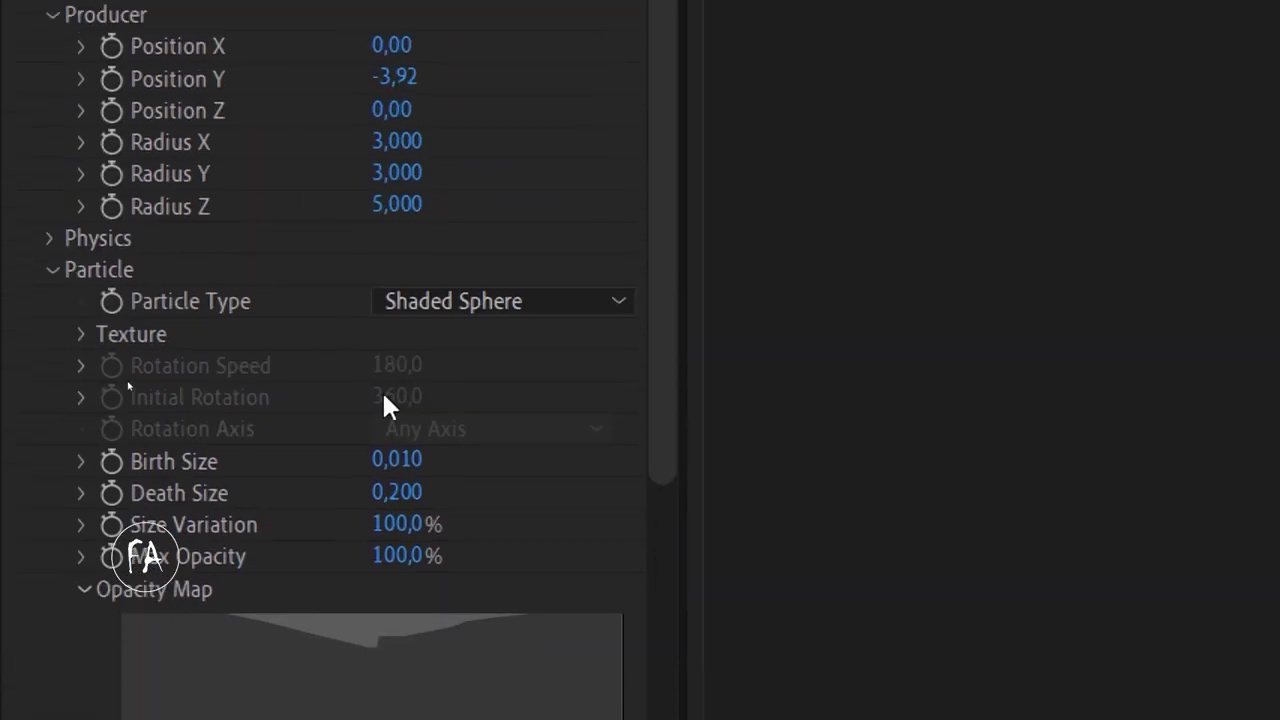
click(494, 302)
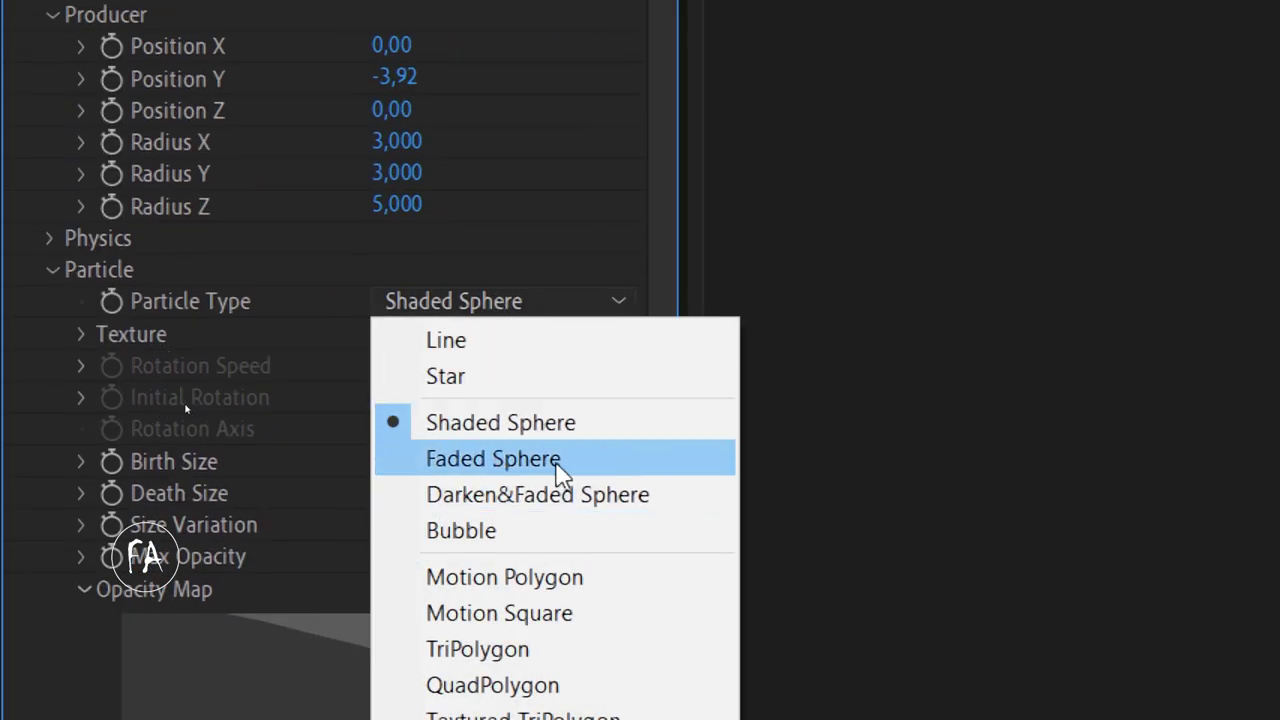
click(513, 303)
click(513, 303)
click(513, 303)
scroll(225, 580, down, 2)
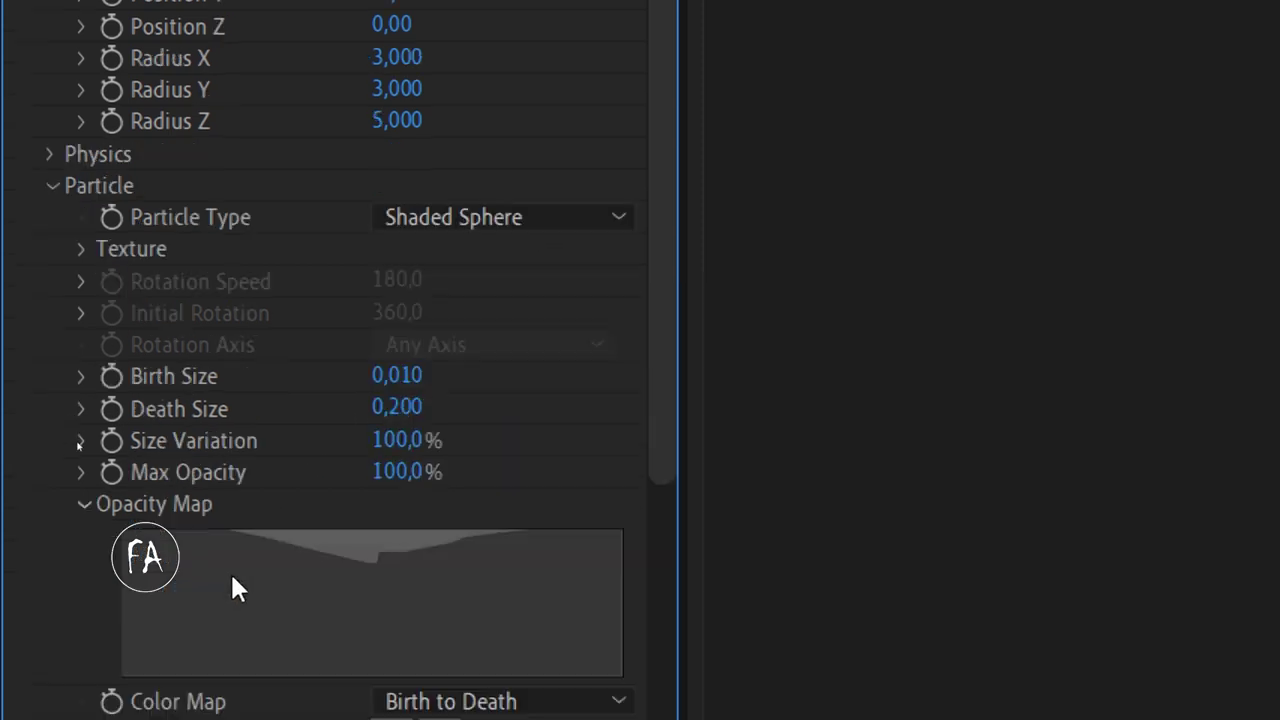
scroll(230, 571, down, 4)
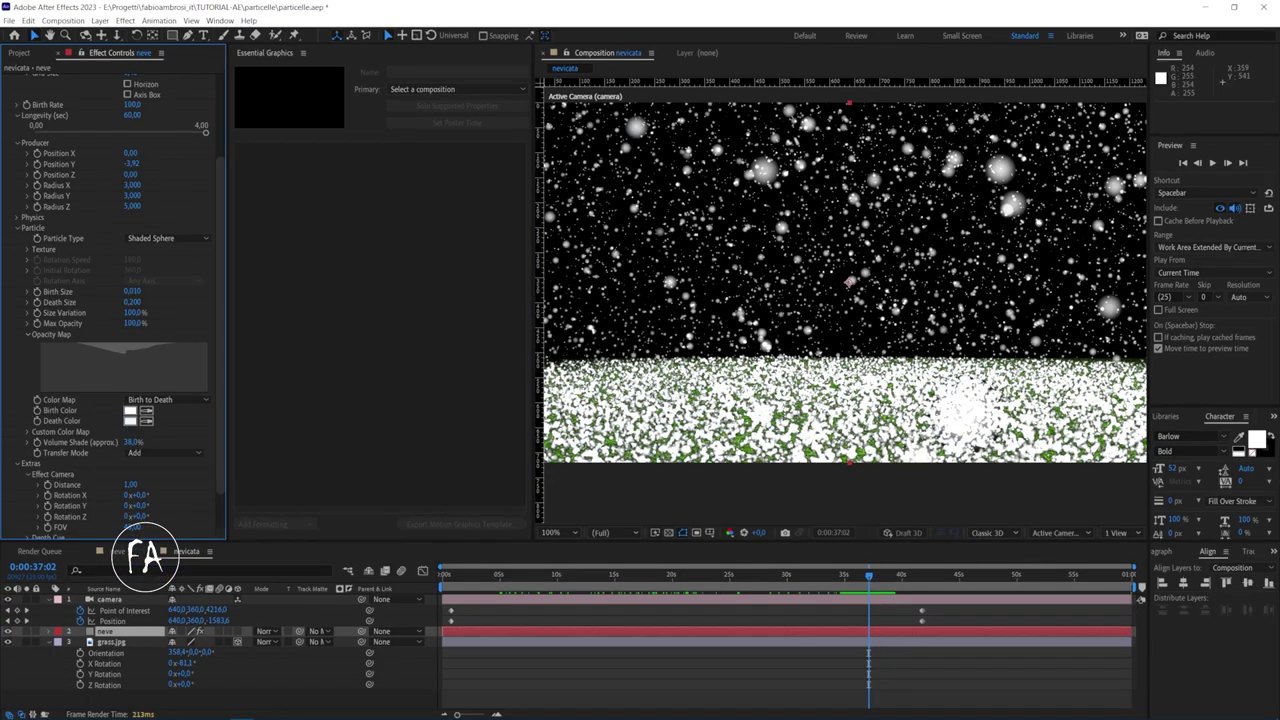
Scrub to around 0:00:55:03 to see the grass almost buried in snow
drag(948, 574, 1076, 578)
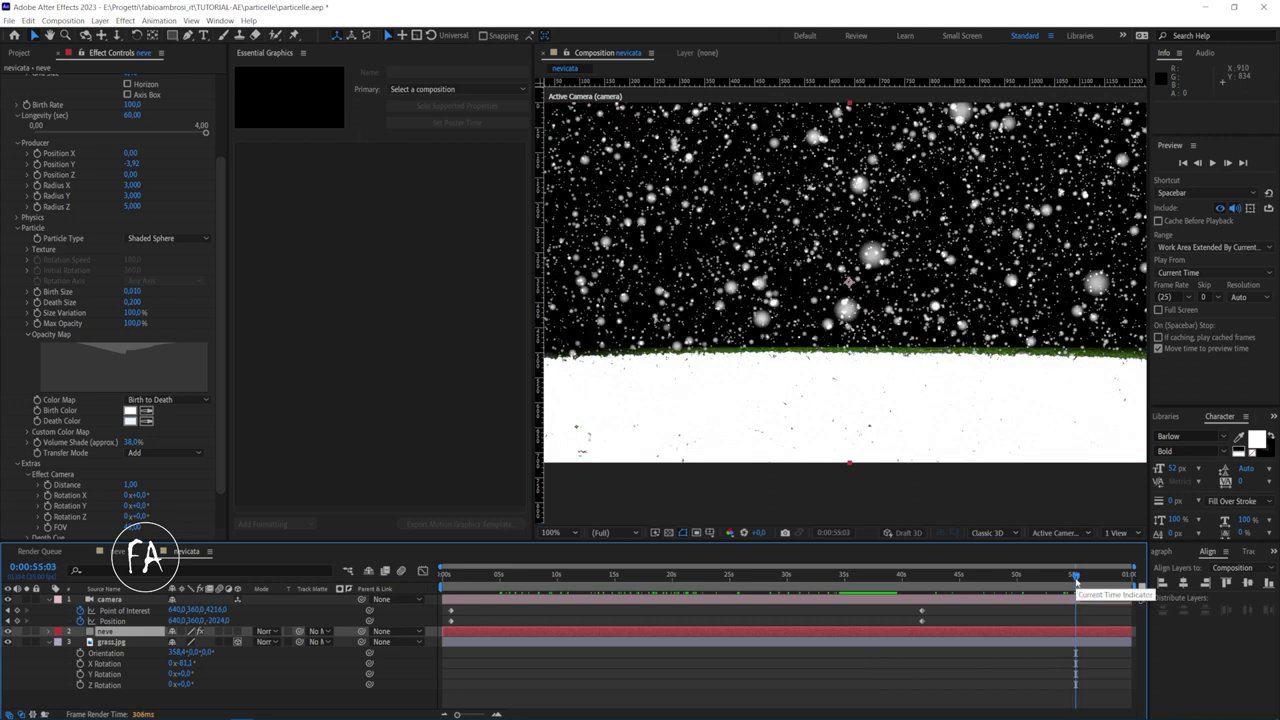